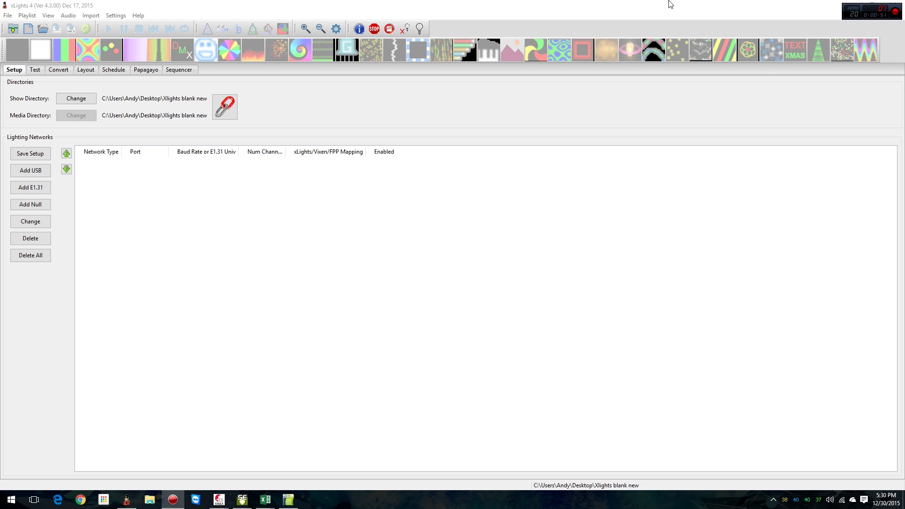
- Add 50 multicast E1.31 universes starting at universe 1 with 512 channels each, and save the setup
{"action": "left_click", "coordinate": [36, 191]}
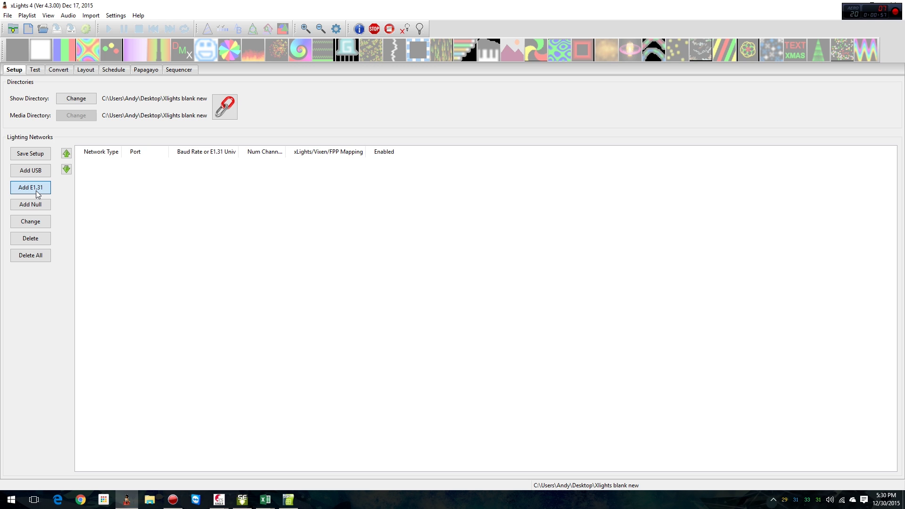
{"action": "left_click", "coordinate": [37, 193]}
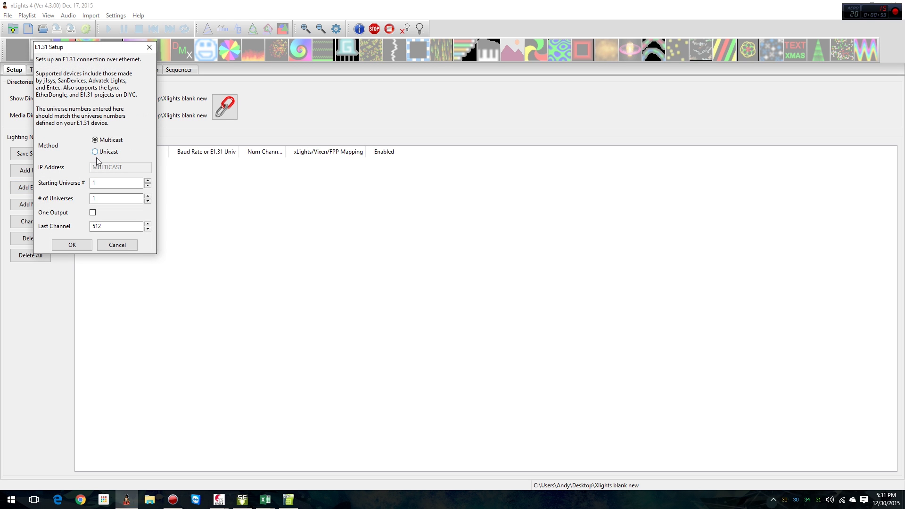
{"action": "left_click", "coordinate": [102, 198]}
{"action": "type", "text": "50"}
{"action": "left_click", "coordinate": [89, 249]}
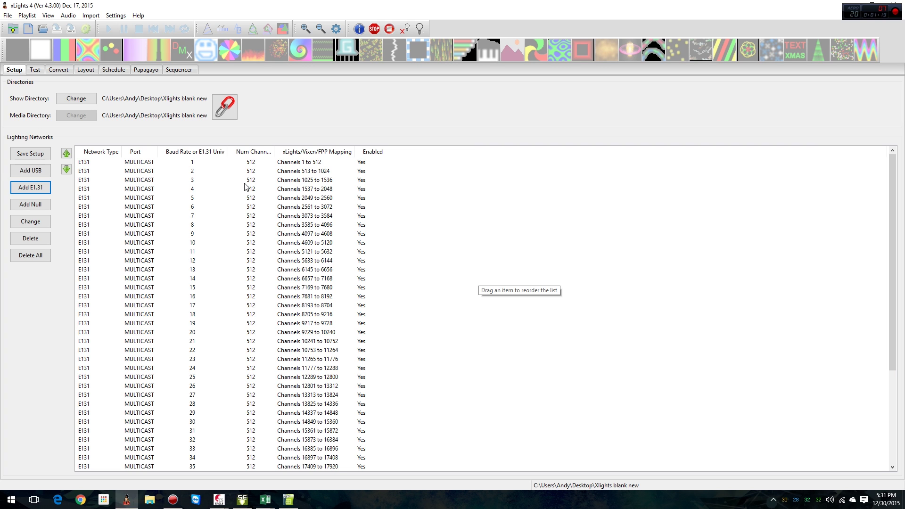
{"action": "left_click", "coordinate": [28, 154]}
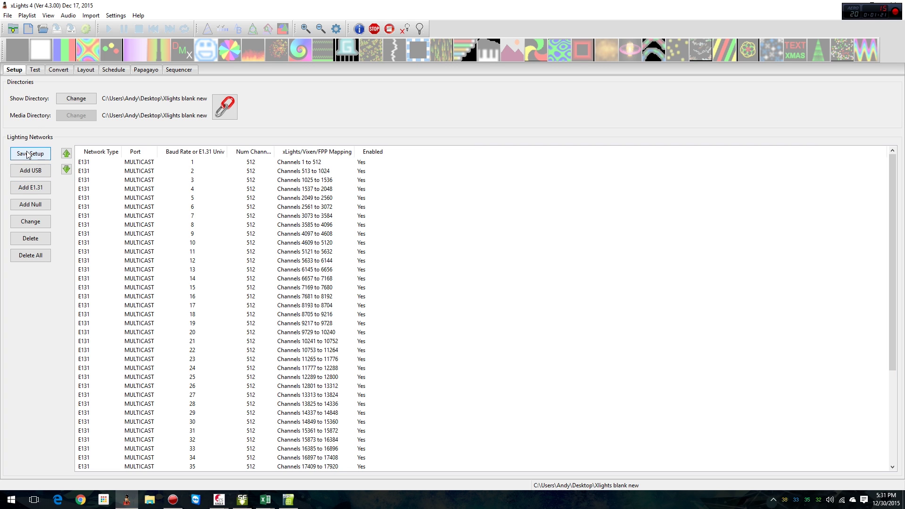
{"action": "left_click", "coordinate": [63, 70]}
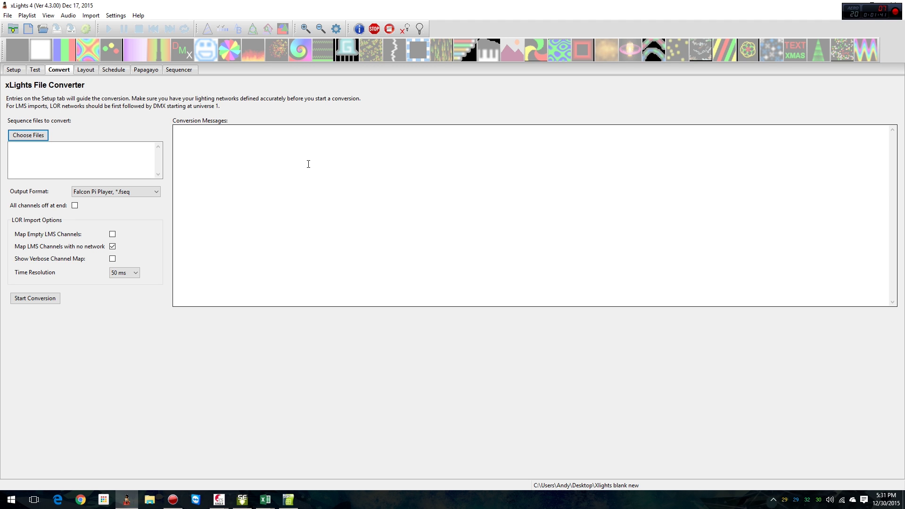
{"action": "left_click", "coordinate": [18, 71]}
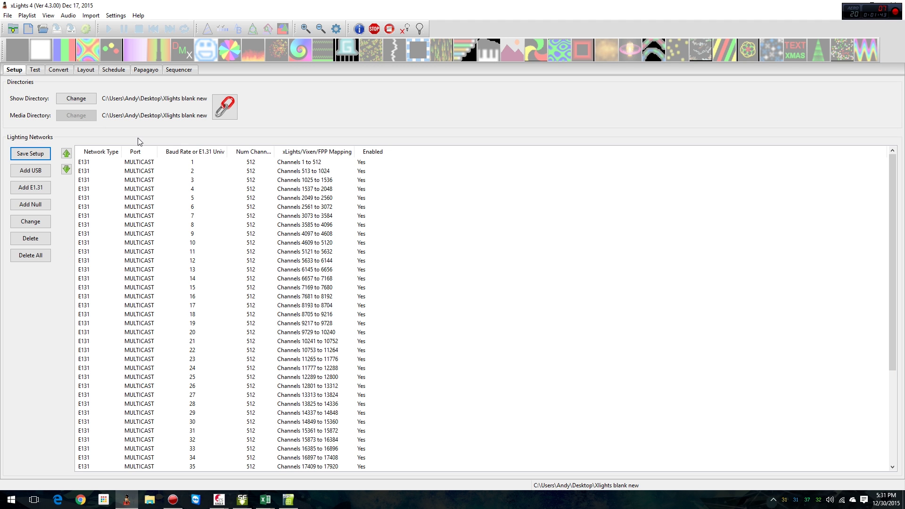
{"action": "left_click", "coordinate": [178, 162]}
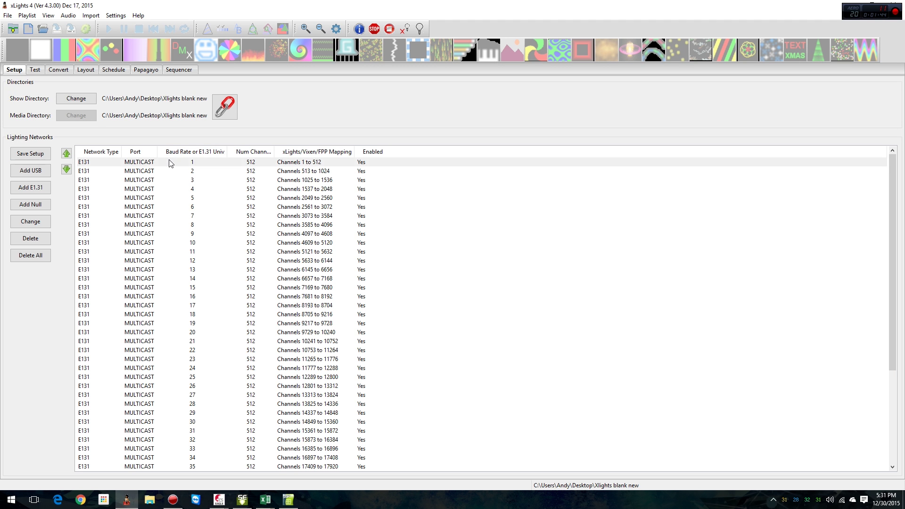
{"action": "left_click", "coordinate": [245, 226]}
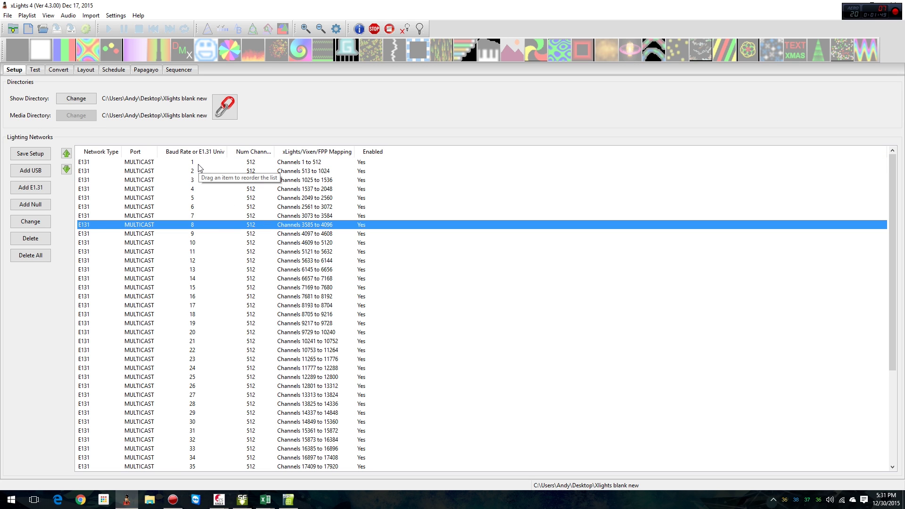
- Add one more multicast E1.31 universe numbered 51 to the lighting networks
{"action": "left_click", "coordinate": [29, 187]}
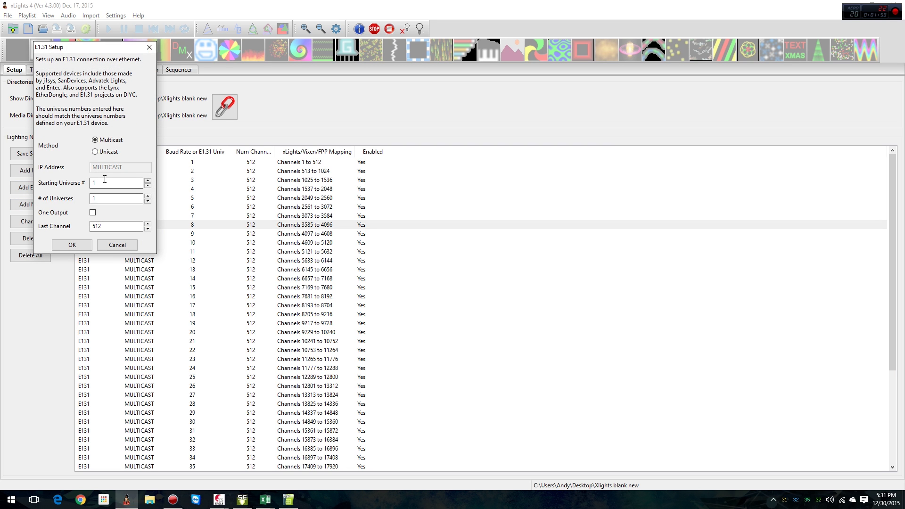
{"action": "left_click", "coordinate": [52, 184]}
{"action": "type", "text": "51"}
{"action": "left_click", "coordinate": [72, 245]}
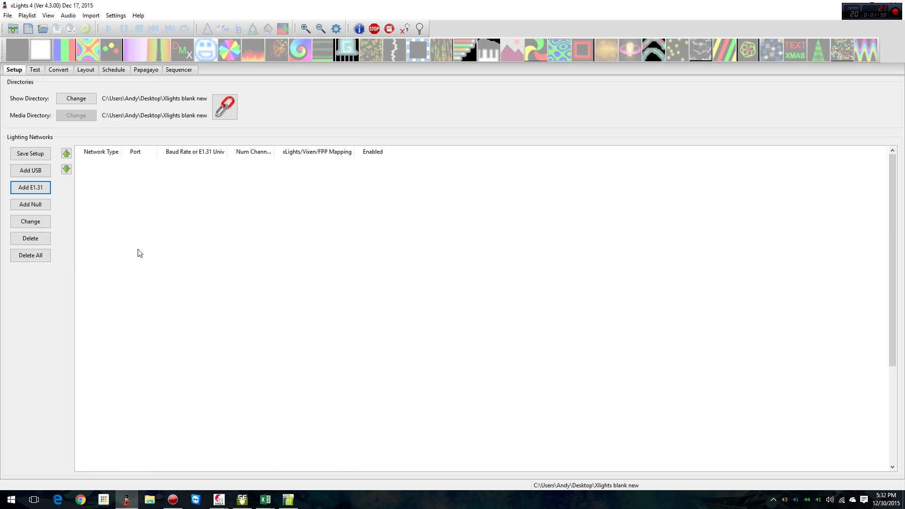
- Move universe 51 from the end to the very top of the lighting networks list and save the setup
{"action": "scroll", "coordinate": [245, 330], "scroll_direction": "down", "scroll_amount": 5}
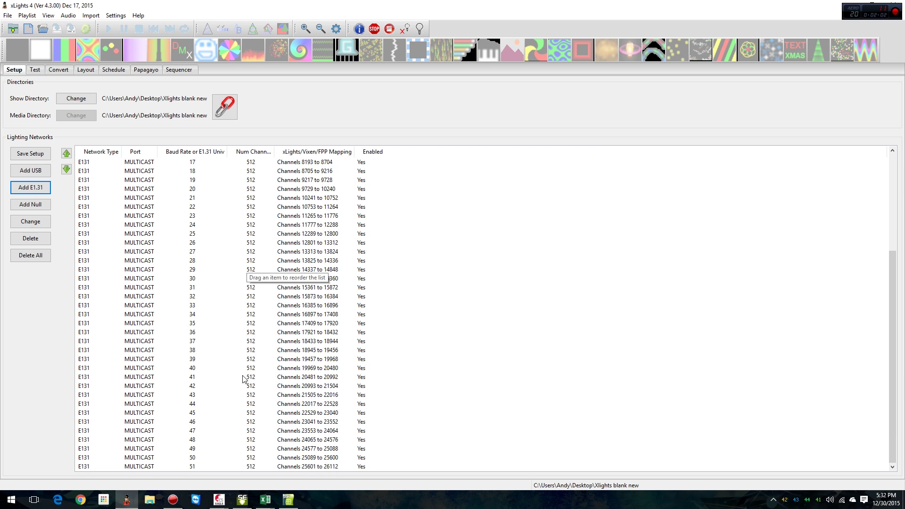
{"action": "left_click", "coordinate": [129, 468]}
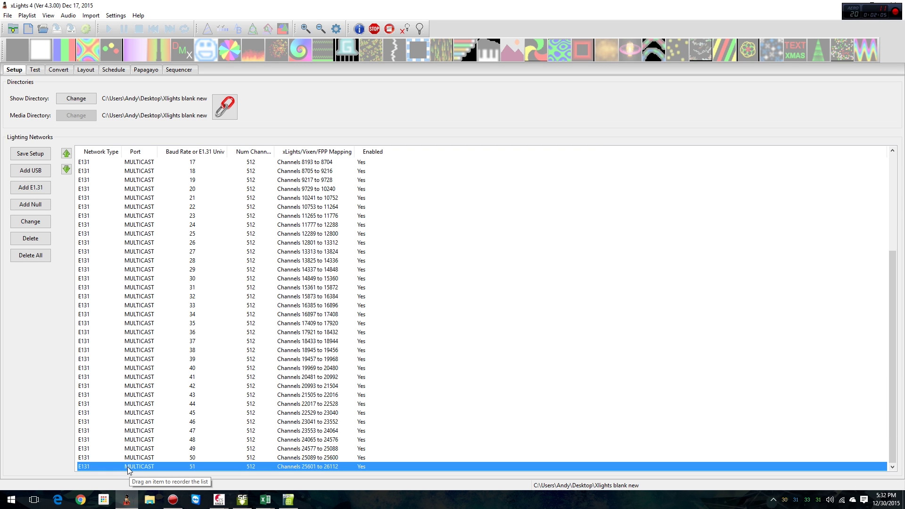
{"action": "left_click_drag", "start_coordinate": [127, 467], "coordinate": [146, 167]}
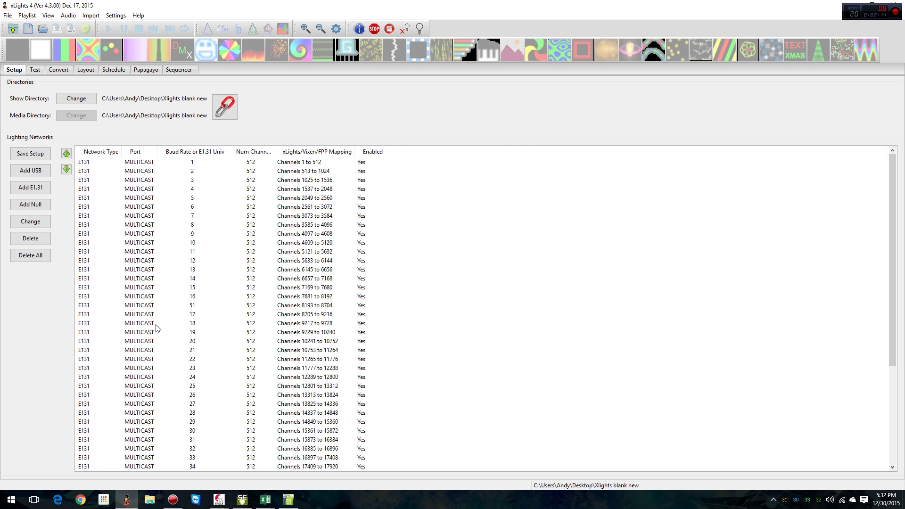
{"action": "scroll", "coordinate": [172, 358], "scroll_direction": "down", "scroll_amount": 5}
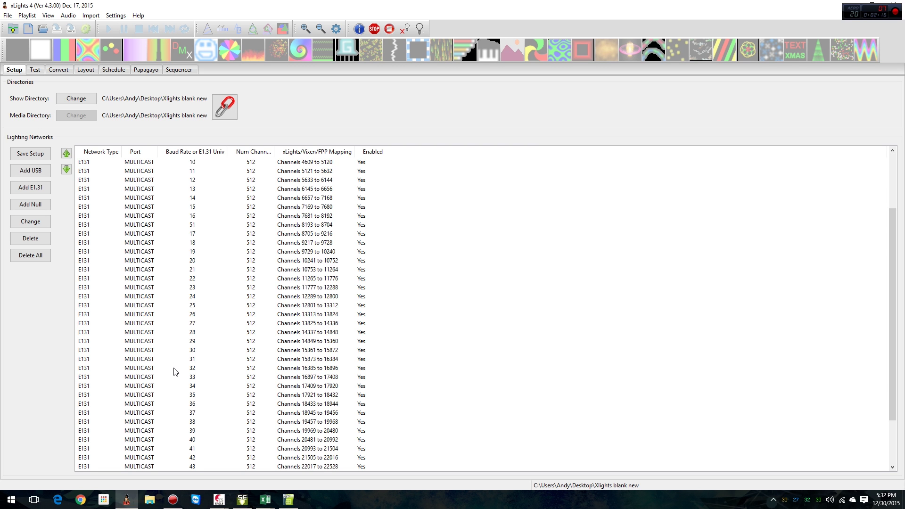
{"action": "scroll", "coordinate": [168, 385], "scroll_direction": "up", "scroll_amount": 5}
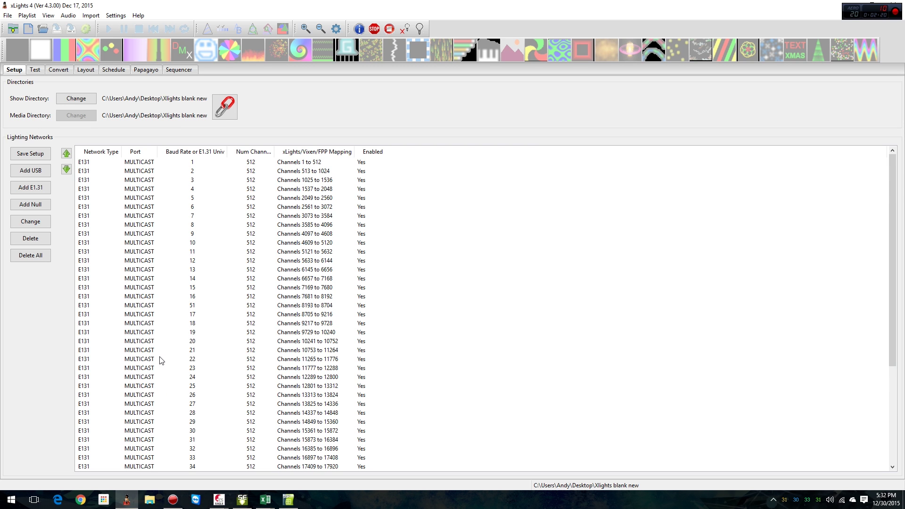
{"action": "left_click", "coordinate": [142, 304]}
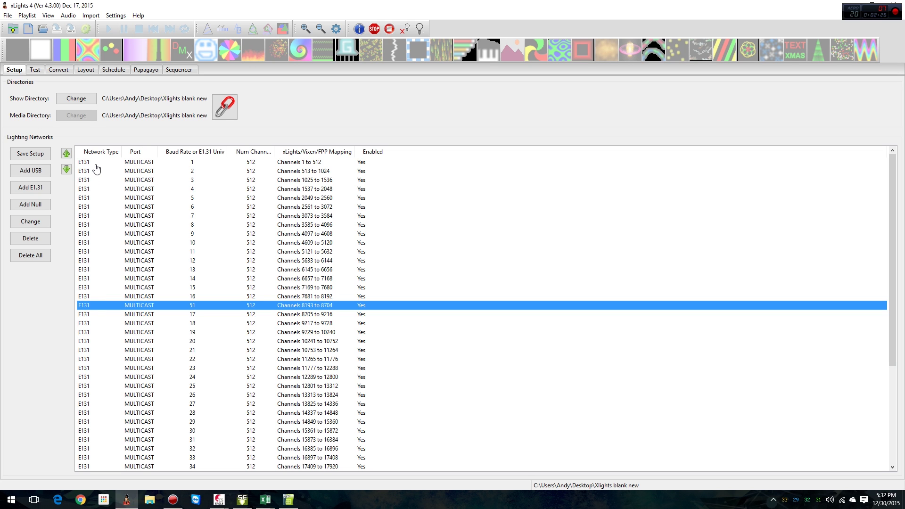
{"action": "left_click_drag", "start_coordinate": [95, 305], "coordinate": [95, 163]}
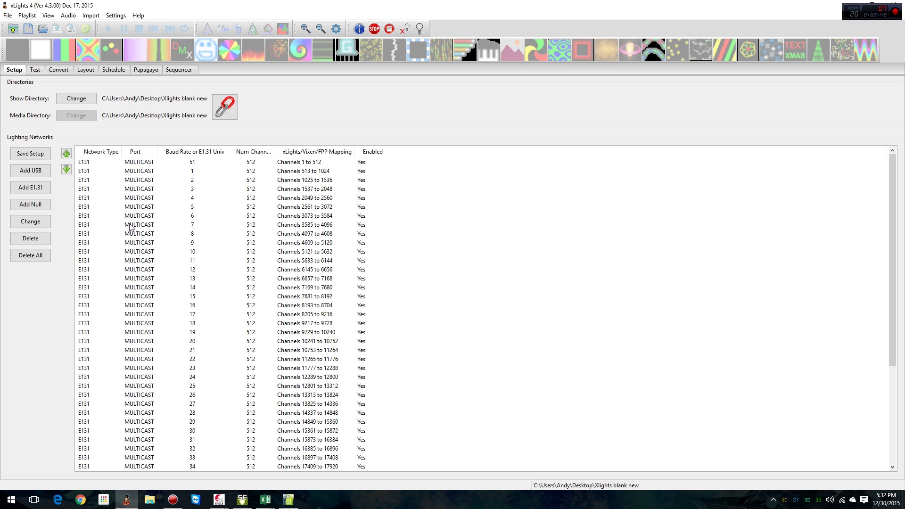
{"action": "left_click", "coordinate": [196, 162]}
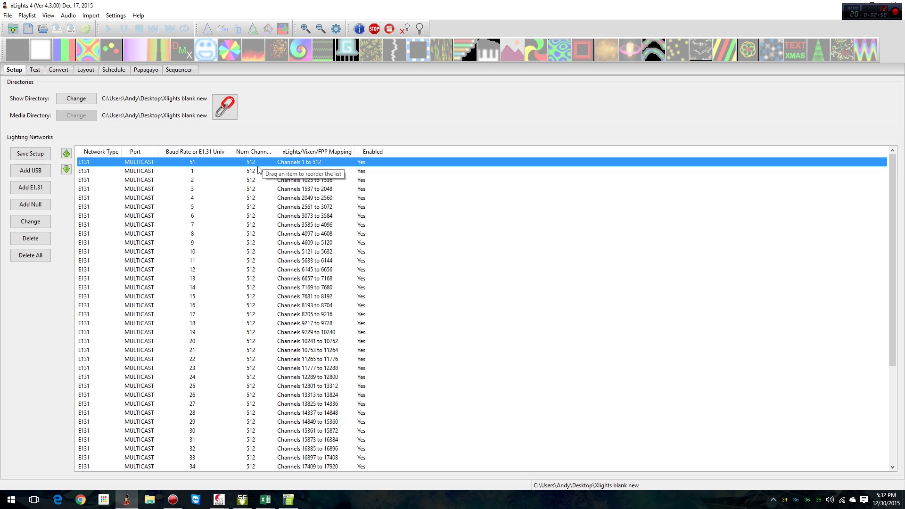
{"action": "left_click", "coordinate": [33, 154]}
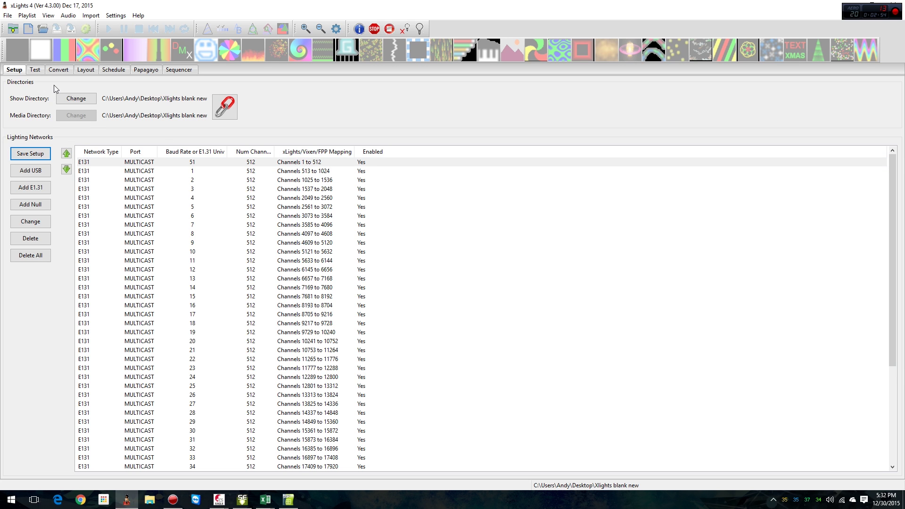
- In the file converter, enable All channels off at end and Show Verbose Channel Map, and disable both LMS channel mapping options
{"action": "left_click", "coordinate": [59, 70]}
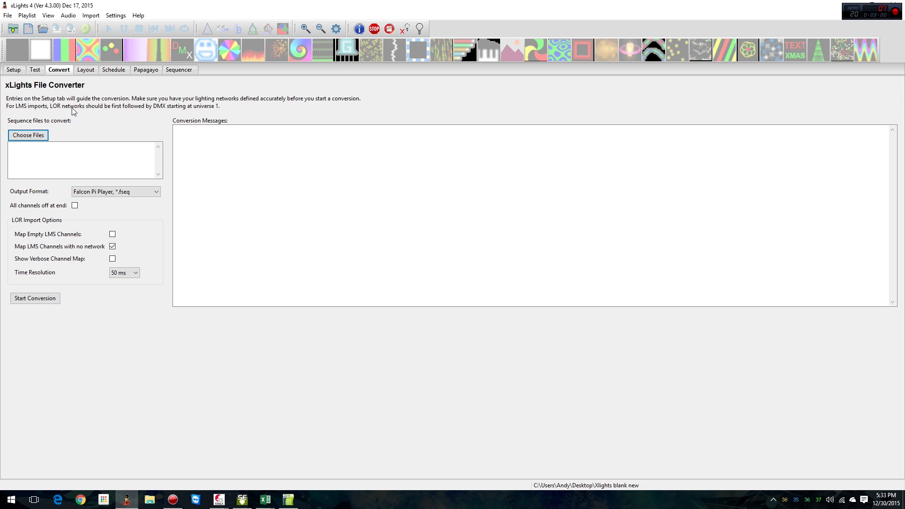
{"action": "left_click", "coordinate": [75, 206]}
{"action": "left_click", "coordinate": [112, 246]}
{"action": "left_click", "coordinate": [113, 234]}
{"action": "left_click", "coordinate": [113, 259]}
- Switch to the Light-O-Rama Sequence Editor and collapse the two singing tree groups and the snowflakes group in Fire Hazard.lms
{"action": "left_click", "coordinate": [242, 499]}
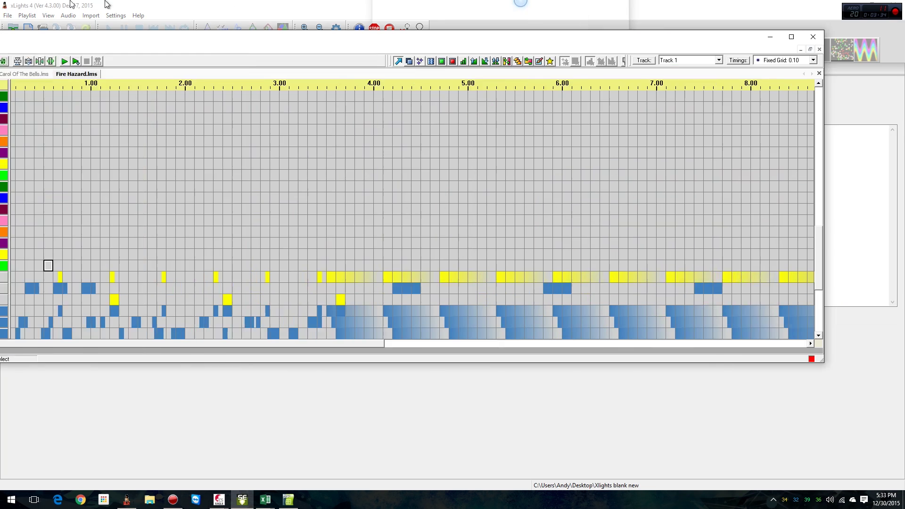
{"action": "scroll", "coordinate": [354, 380], "scroll_direction": "up", "scroll_amount": 10}
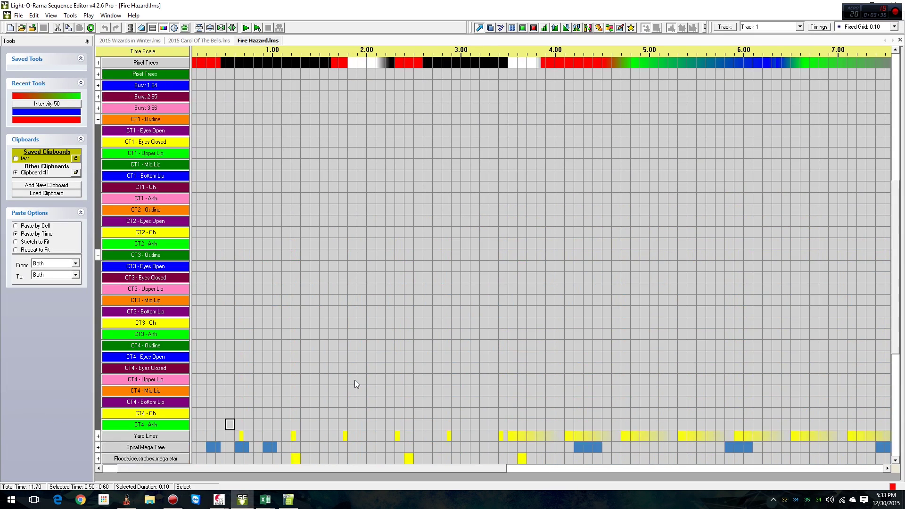
{"action": "scroll", "coordinate": [354, 380], "scroll_direction": "up", "scroll_amount": 5}
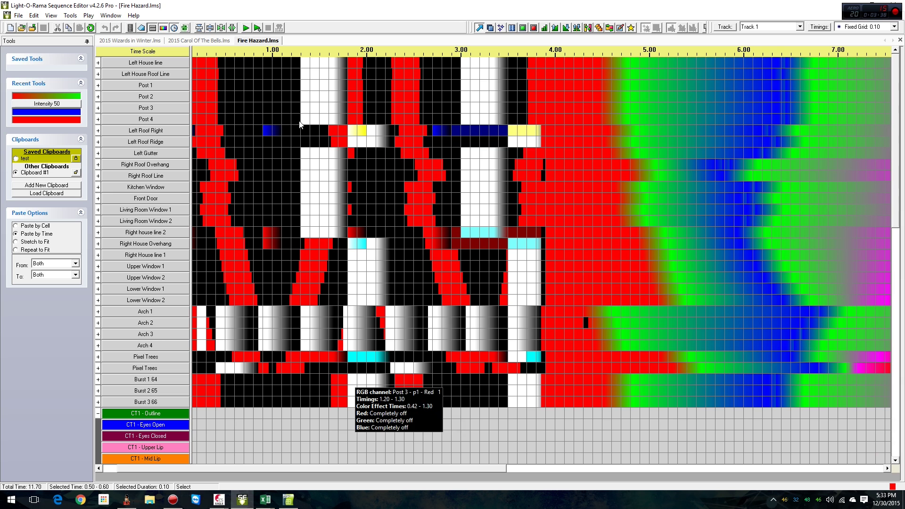
{"action": "left_click", "coordinate": [99, 413]}
{"action": "left_click", "coordinate": [99, 425]}
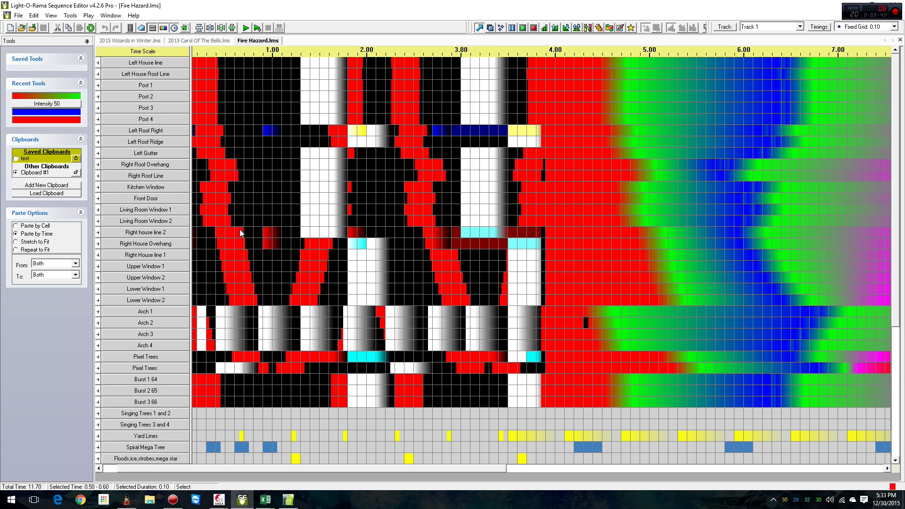
{"action": "scroll", "coordinate": [286, 282], "scroll_direction": "down", "scroll_amount": 3}
{"action": "scroll", "coordinate": [287, 280], "scroll_direction": "down", "scroll_amount": 2}
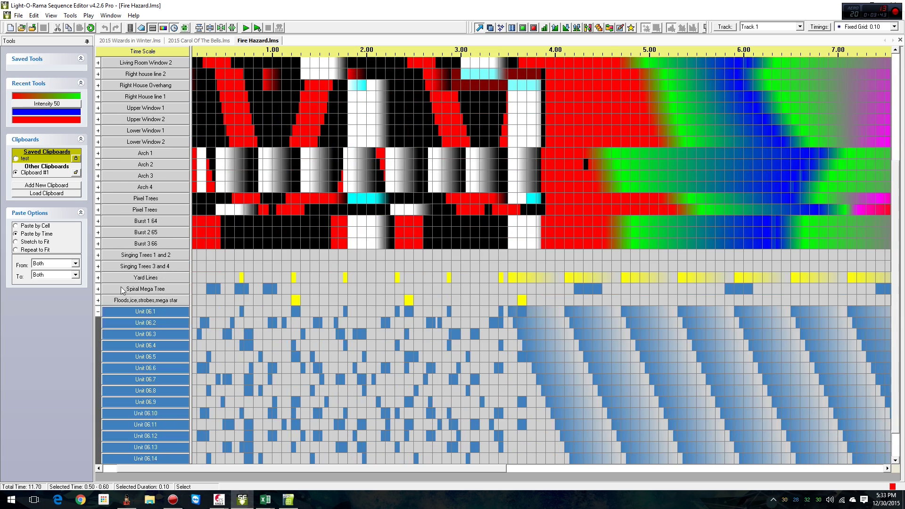
{"action": "left_click", "coordinate": [98, 312]}
- Expand the Singing Trees 1 and 2 group, examine its channels, and return to the xLights file converter
{"action": "scroll", "coordinate": [278, 340], "scroll_direction": "up", "scroll_amount": 1}
{"action": "scroll", "coordinate": [301, 324], "scroll_direction": "down", "scroll_amount": 1}
{"action": "mouse_move", "coordinate": [304, 333]}
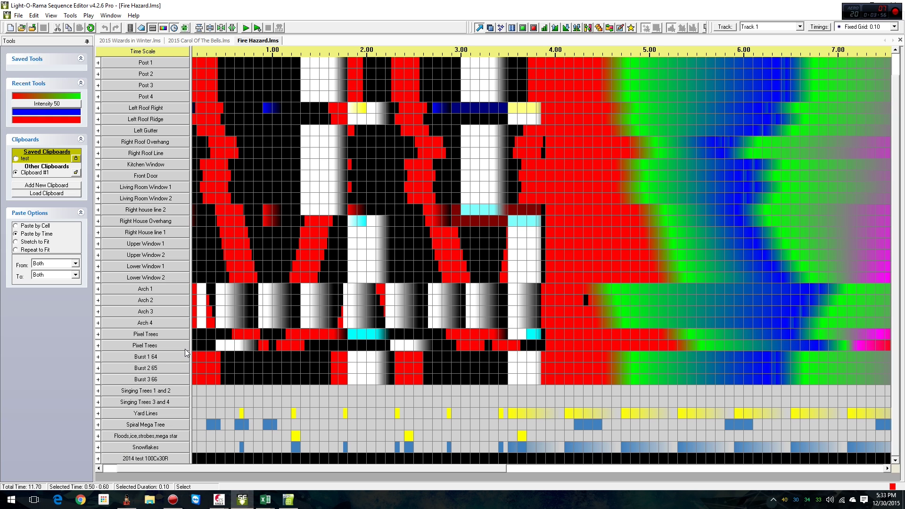
{"action": "mouse_move", "coordinate": [217, 341]}
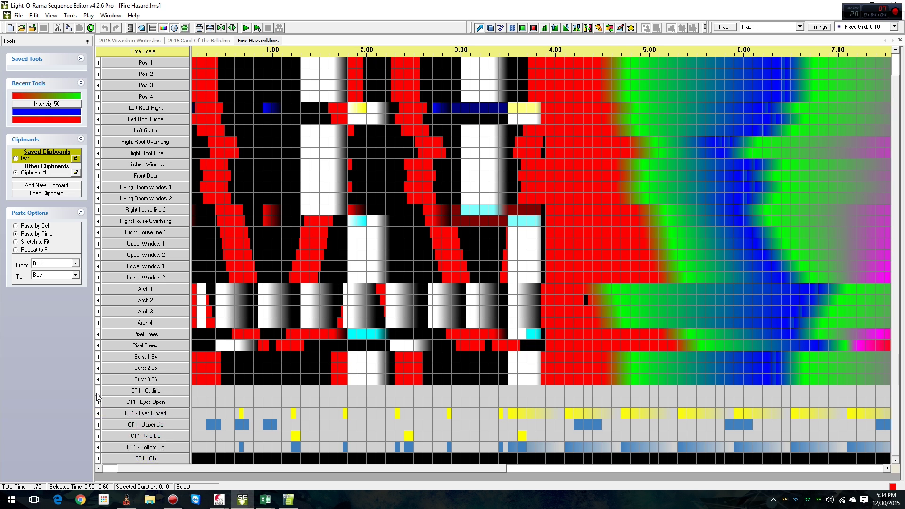
{"action": "left_click", "coordinate": [98, 393]}
{"action": "scroll", "coordinate": [185, 401], "scroll_direction": "down", "scroll_amount": 5}
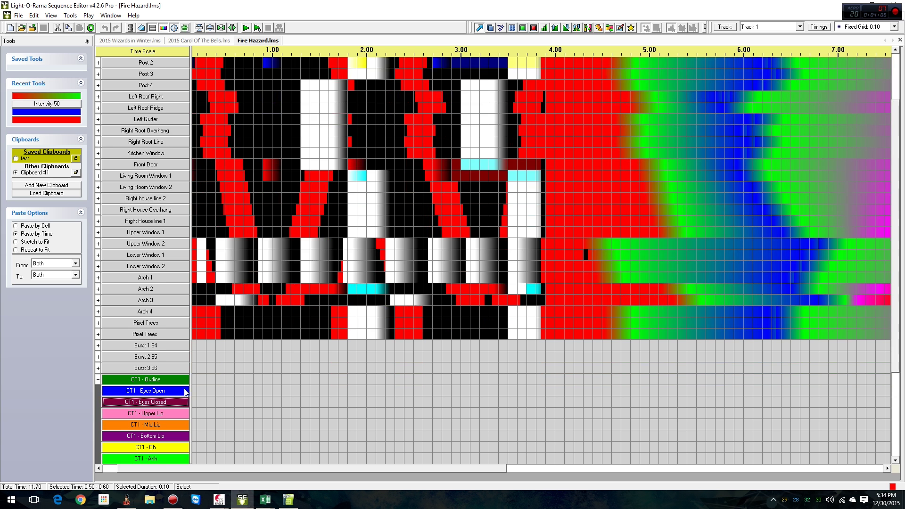
{"action": "left_click_drag", "start_coordinate": [124, 466], "coordinate": [113, 490]}
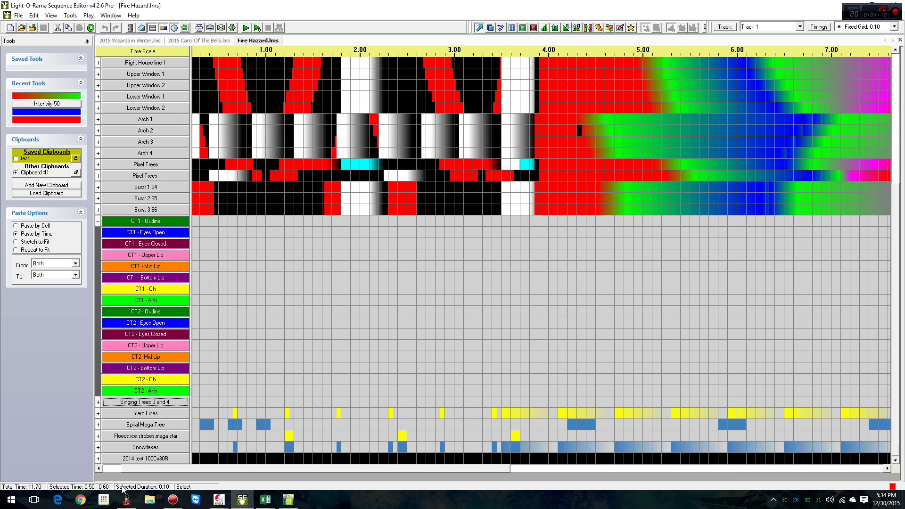
{"action": "left_click_drag", "start_coordinate": [437, 4], "coordinate": [660, 15]}
{"action": "left_click", "coordinate": [557, 178]}
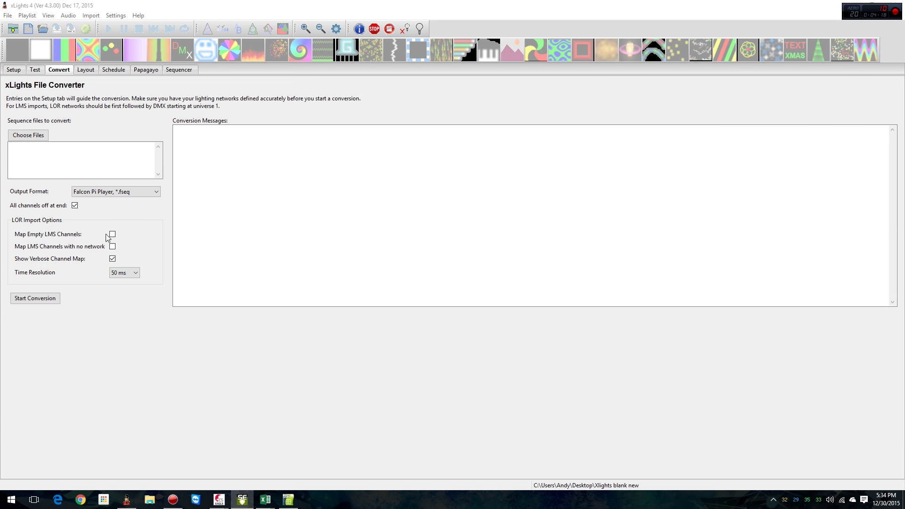
- Start choosing a sequence file to convert and browse to the Light-O-Rama Sequences folder in the Documents library
{"action": "left_click", "coordinate": [28, 135]}
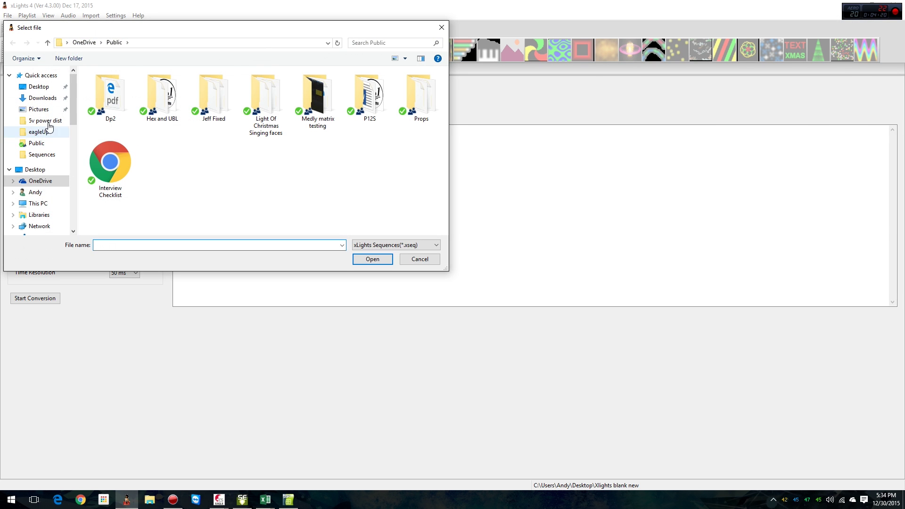
{"action": "left_click", "coordinate": [40, 181]}
{"action": "left_click", "coordinate": [41, 172]}
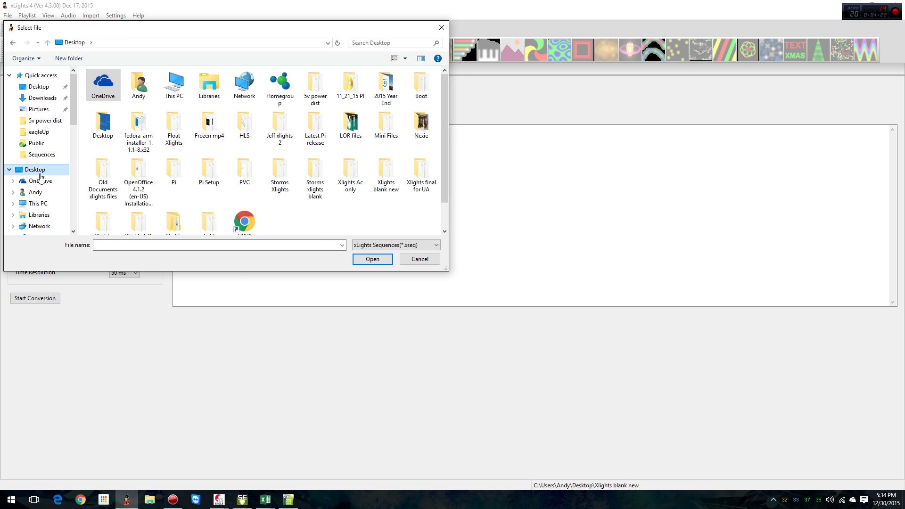
{"action": "left_click", "coordinate": [40, 214]}
{"action": "double_click", "coordinate": [251, 82]}
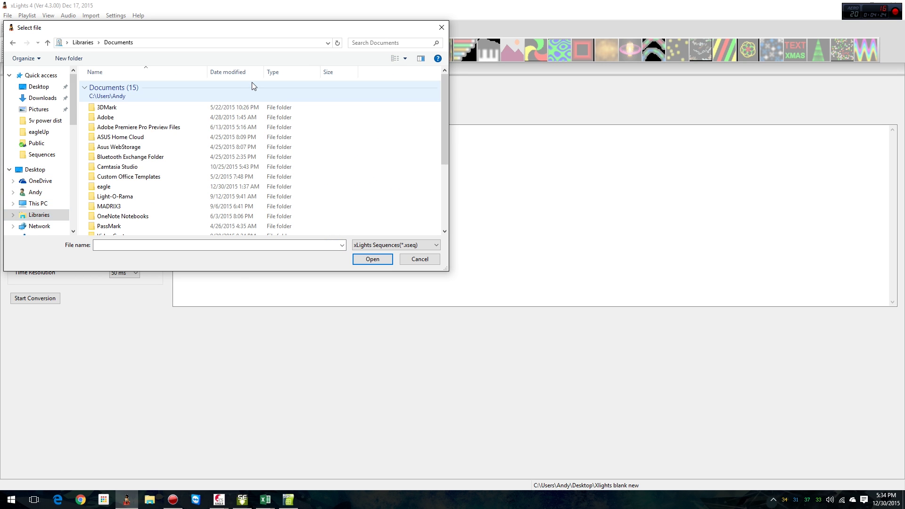
{"action": "double_click", "coordinate": [221, 196]}
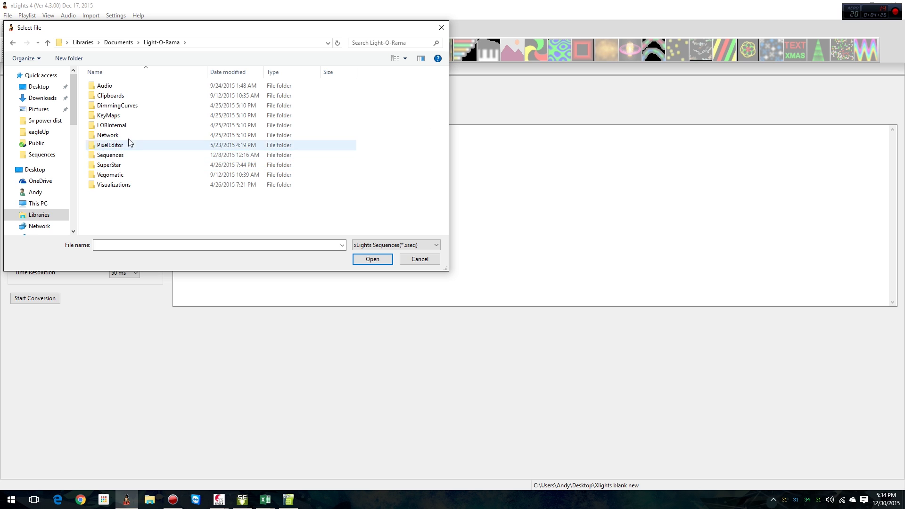
{"action": "double_click", "coordinate": [120, 155]}
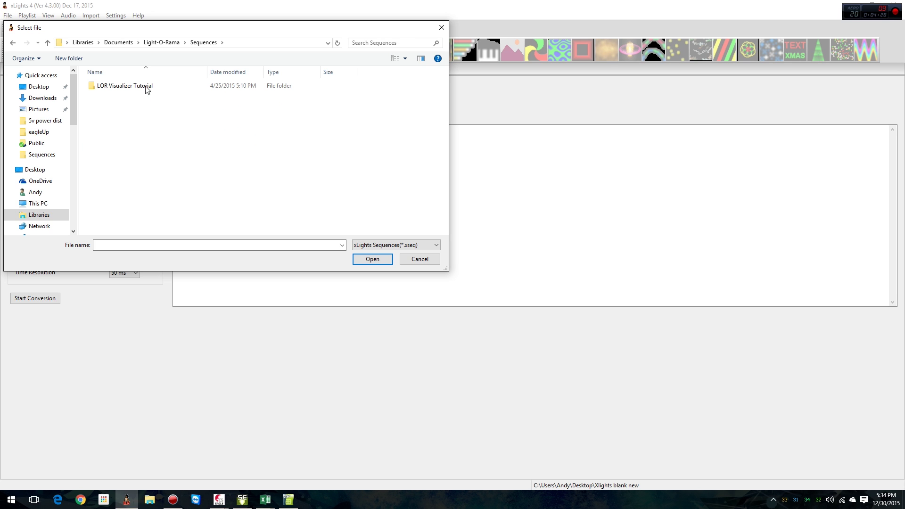
- Filter the files to LOR Music Sequences (*.lms), choose Fire Hazard.lms, and convert it to the Falcon Pi Player format
{"action": "left_click", "coordinate": [394, 248]}
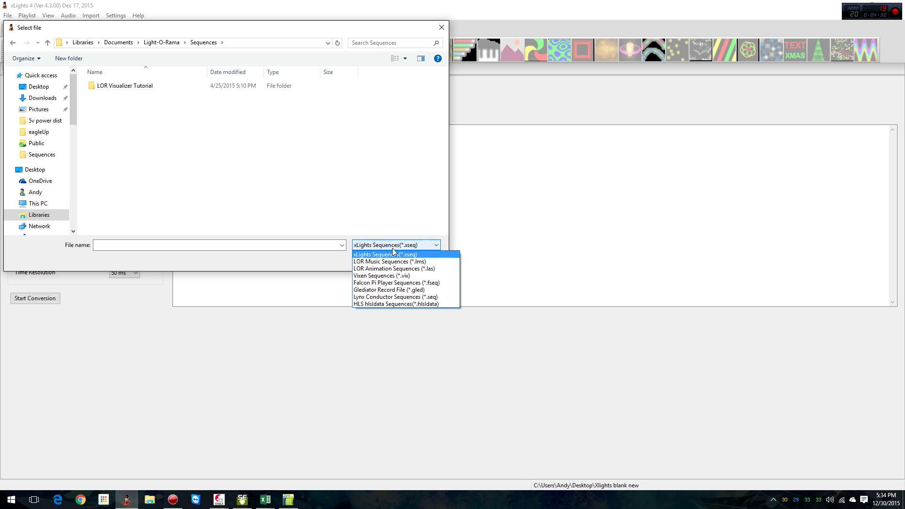
{"action": "left_click", "coordinate": [389, 261]}
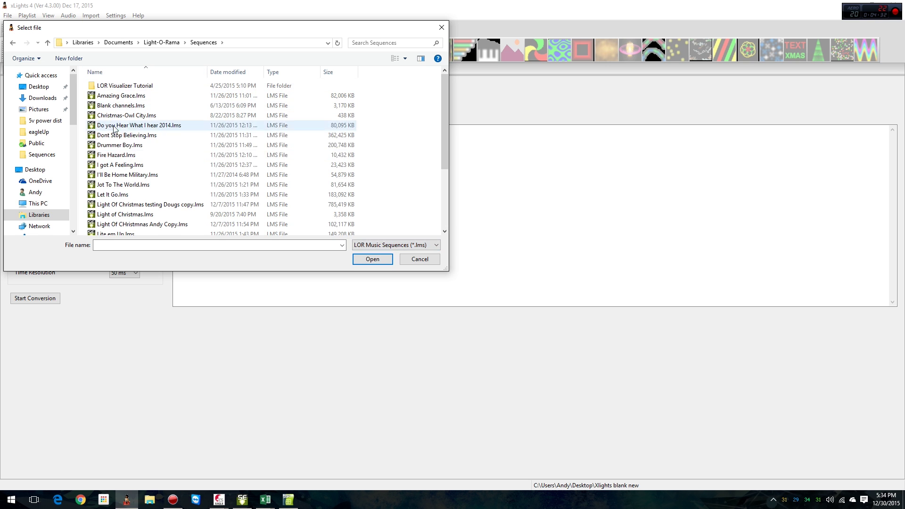
{"action": "left_click", "coordinate": [115, 155]}
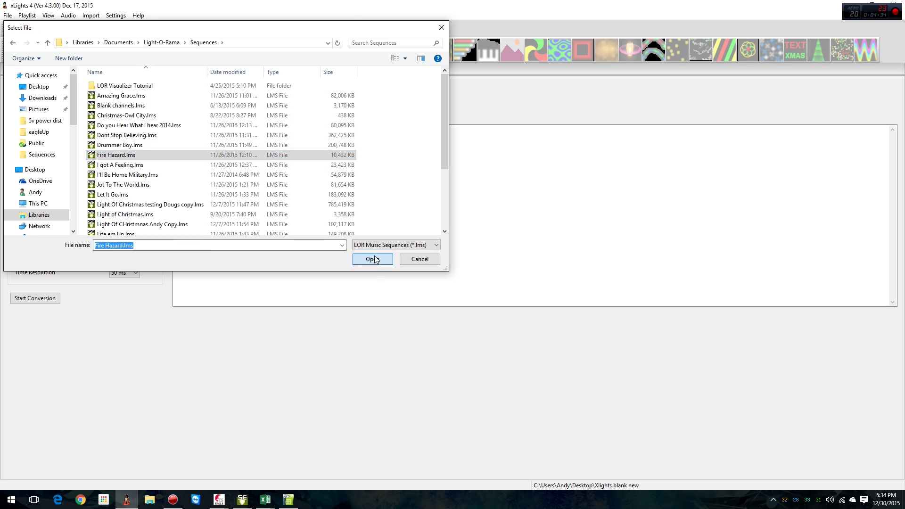
{"action": "left_click", "coordinate": [372, 260]}
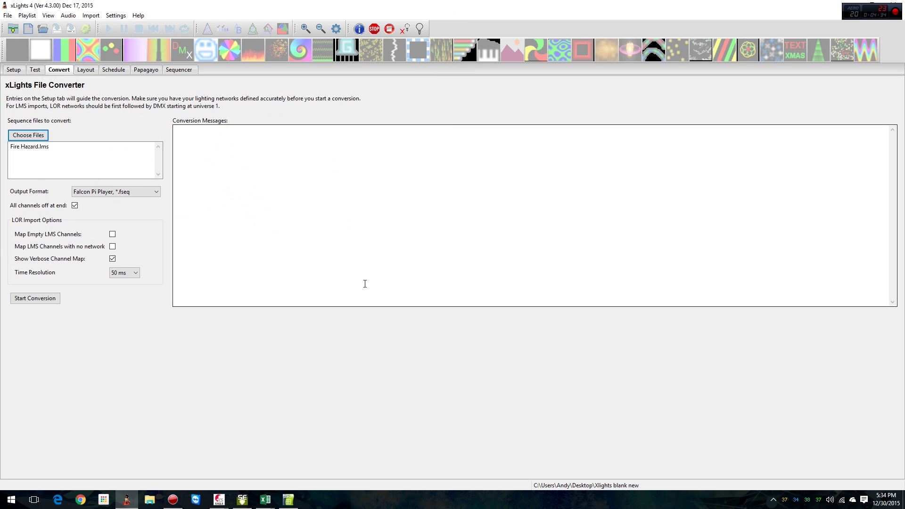
{"action": "left_click", "coordinate": [52, 300]}
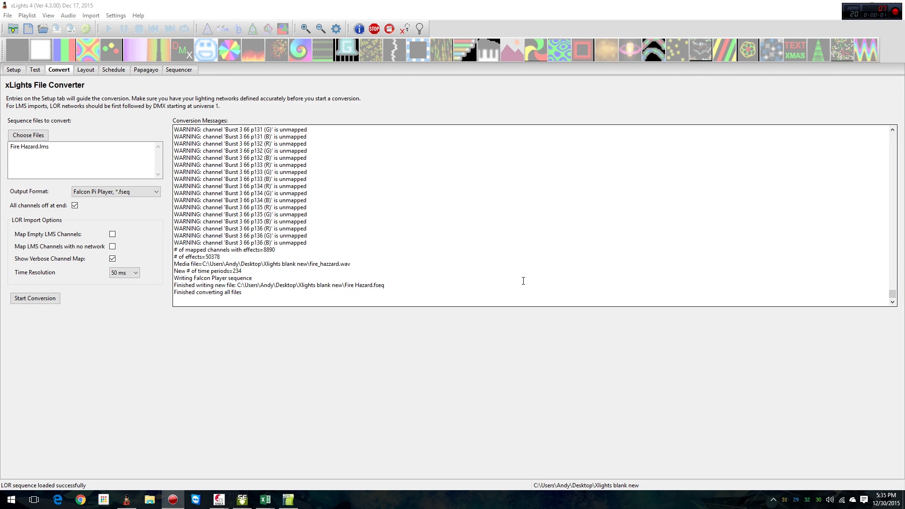
- Examine the conversion messages from the unmapped-channel warnings back to the network list, highlighting the LOR Network 0 line
{"action": "scroll", "coordinate": [523, 281], "scroll_direction": "up", "scroll_amount": 20}
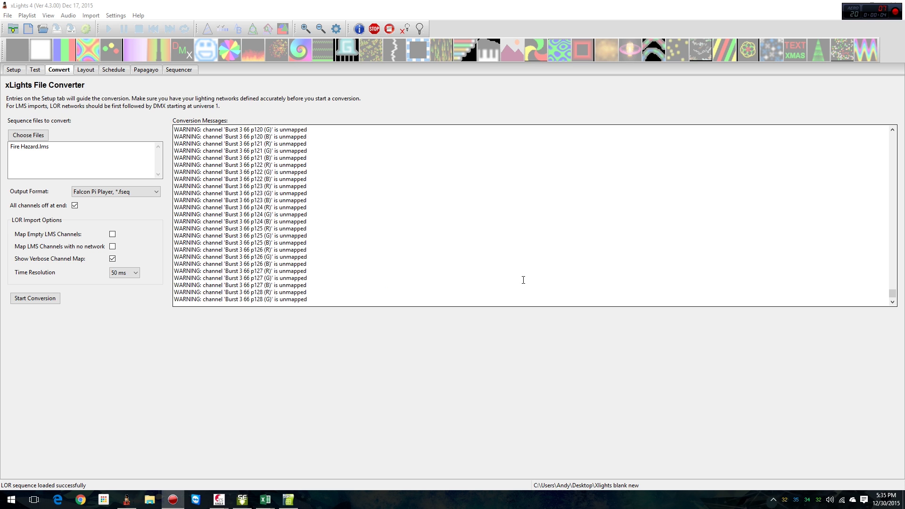
{"action": "scroll", "coordinate": [523, 280], "scroll_direction": "up", "scroll_amount": 7}
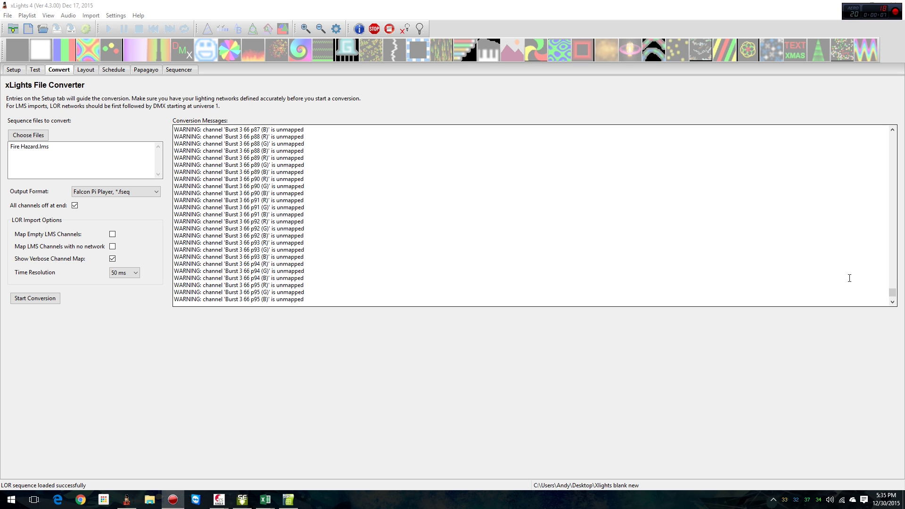
{"action": "left_click_drag", "start_coordinate": [892, 292], "coordinate": [892, 288]}
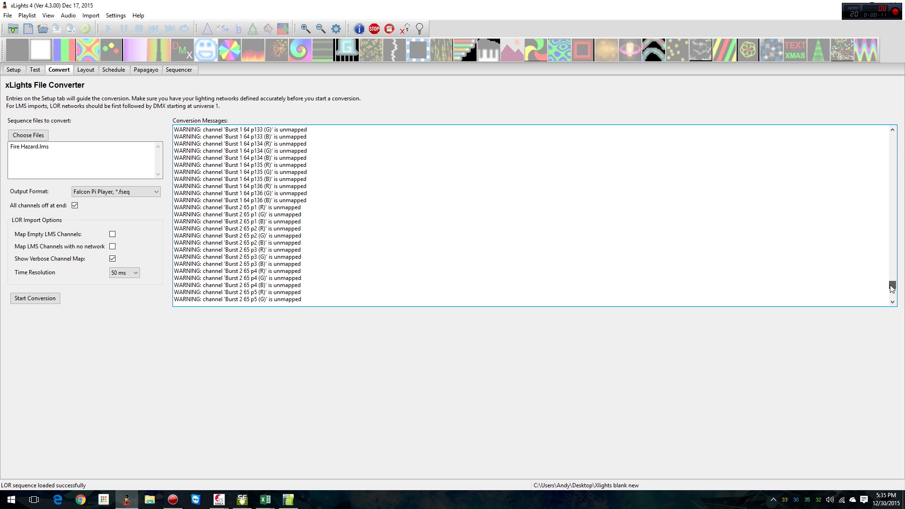
{"action": "left_click_drag", "start_coordinate": [892, 288], "coordinate": [839, 133]}
{"action": "scroll", "coordinate": [382, 173], "scroll_direction": "down", "scroll_amount": 5}
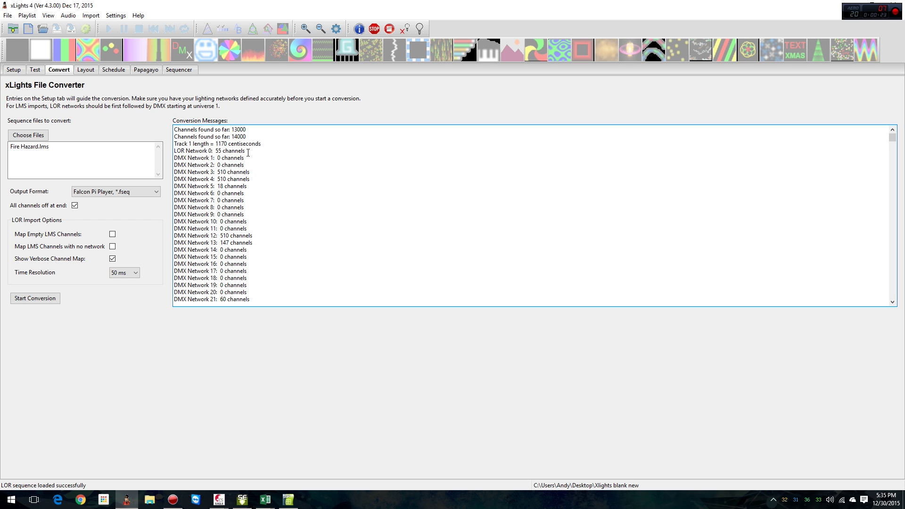
{"action": "left_click_drag", "start_coordinate": [248, 153], "coordinate": [176, 148]}
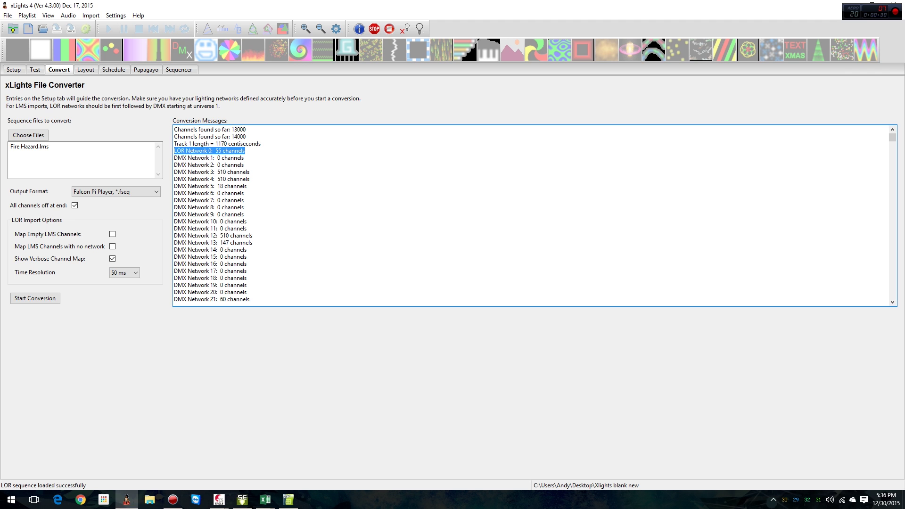
- In the Light-O-Rama Sequence Editor, collapse Singing Trees 1 and 2, expand Snowflakes, and examine channel Unit 06.16's settings and timeline row
{"action": "key", "text": "alt+Tab"}
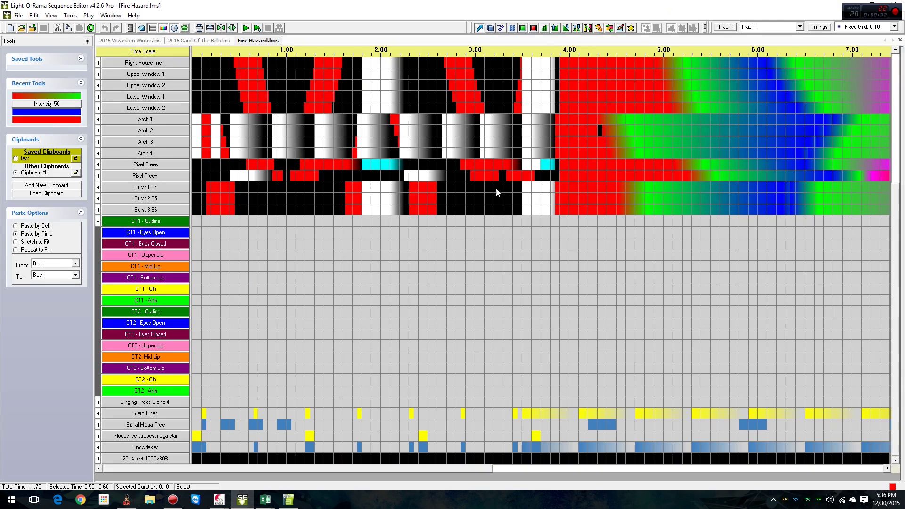
{"action": "left_click", "coordinate": [98, 221]}
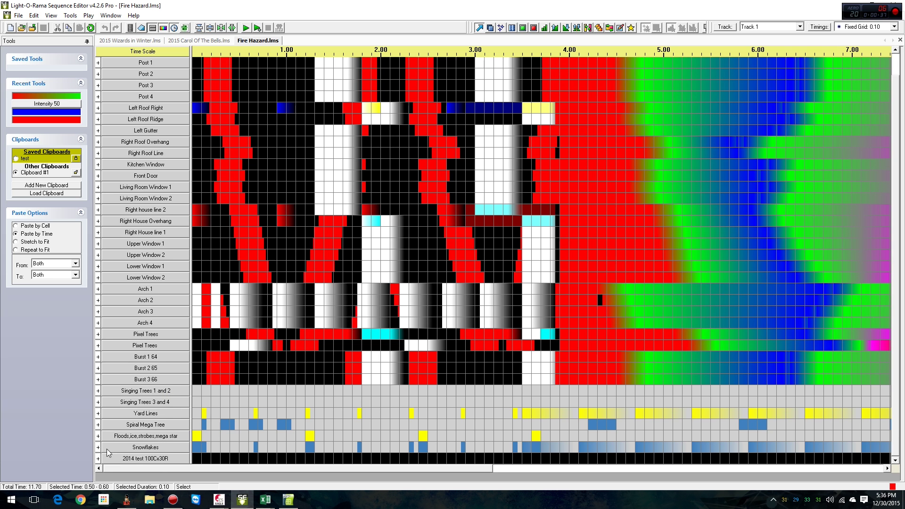
{"action": "left_click", "coordinate": [98, 447]}
{"action": "scroll", "coordinate": [175, 416], "scroll_direction": "down", "scroll_amount": 5}
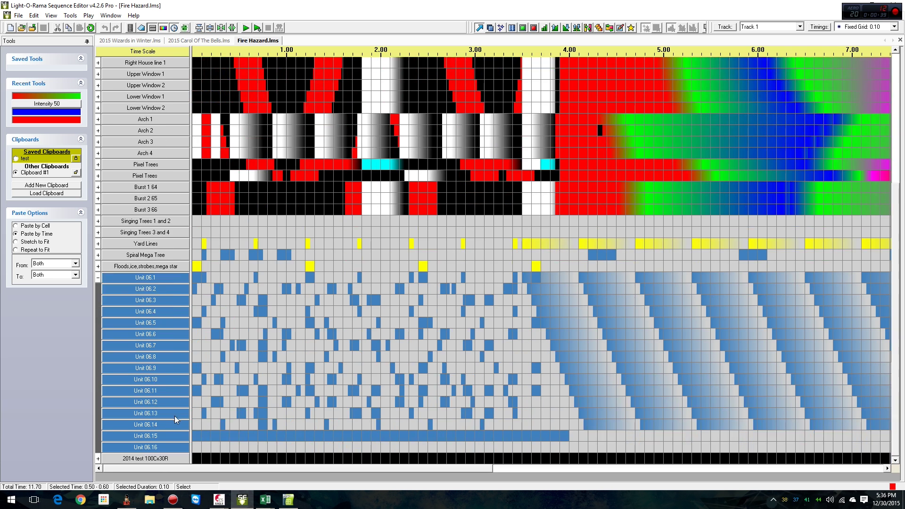
{"action": "double_click", "coordinate": [174, 449]}
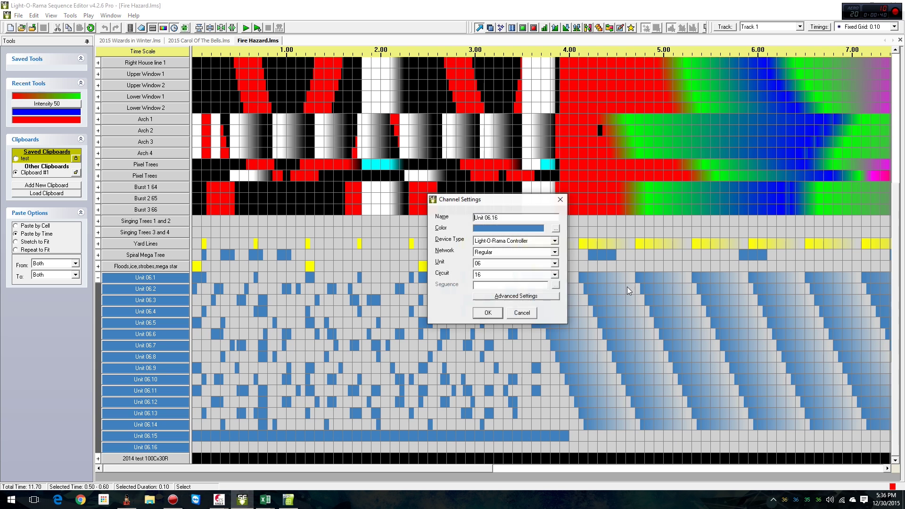
{"action": "left_click", "coordinate": [520, 314]}
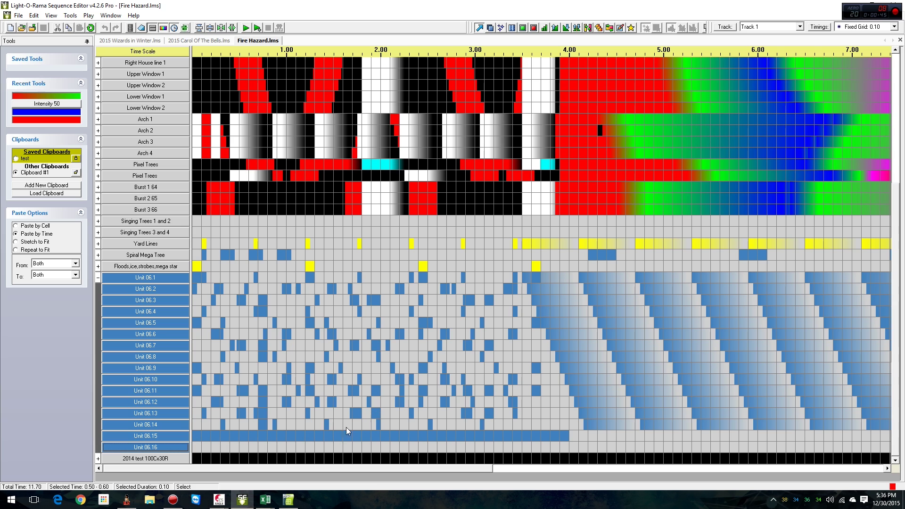
{"action": "left_click_drag", "start_coordinate": [222, 449], "coordinate": [677, 450]}
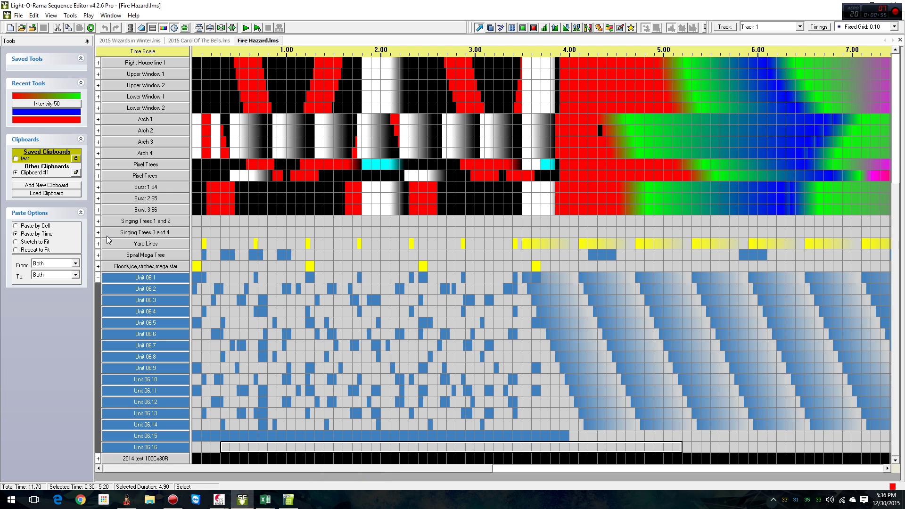
- Expand the Singing Trees 1 and 2 group to examine its channel rows, and return to the xLights file converter
{"action": "left_click", "coordinate": [98, 221]}
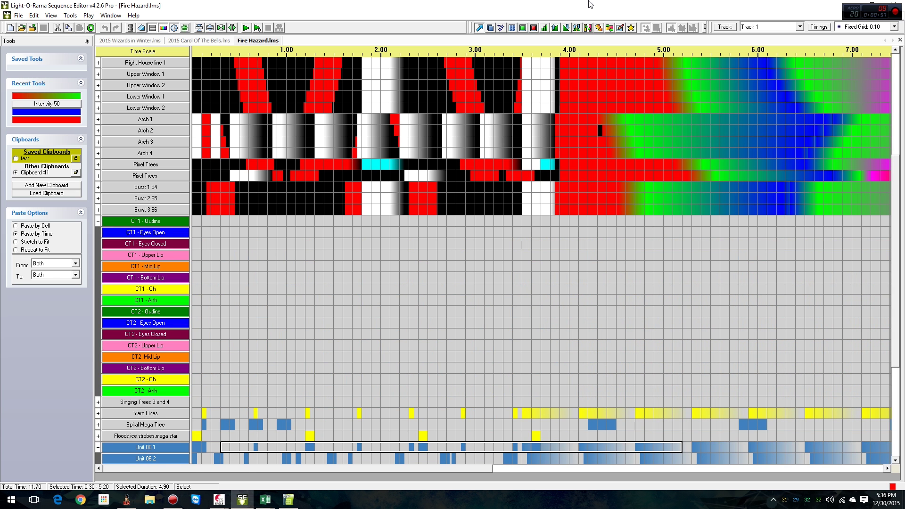
{"action": "double_click", "coordinate": [608, 5]}
{"action": "left_click_drag", "start_coordinate": [189, 121], "coordinate": [484, 5]}
{"action": "key", "text": "alt+Tab"}
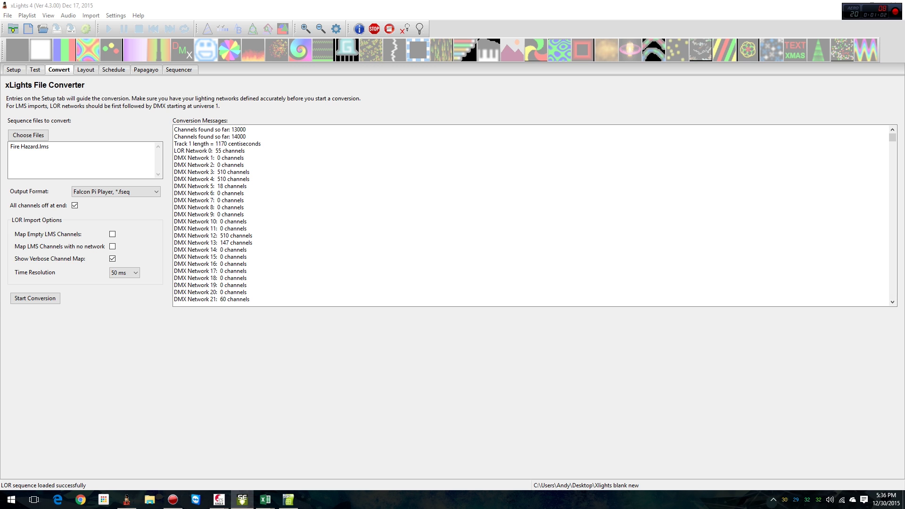
- Check the channel mapping of universe 51 in the lighting networks list and return to the file converter
{"action": "left_click", "coordinate": [14, 70]}
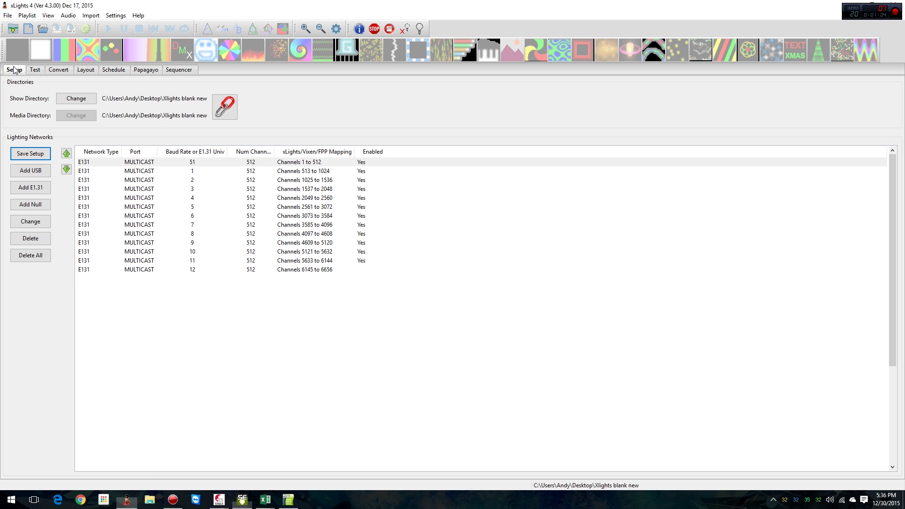
{"action": "left_click", "coordinate": [177, 164]}
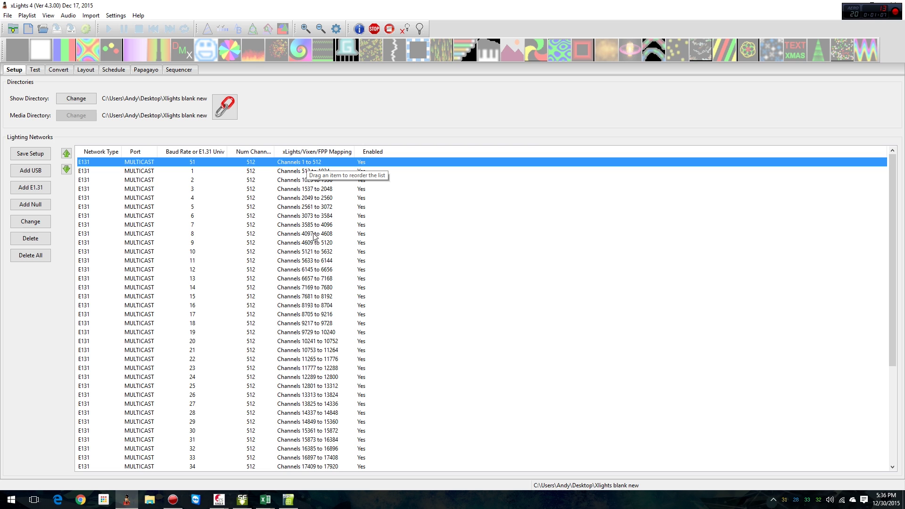
{"action": "left_click", "coordinate": [65, 72]}
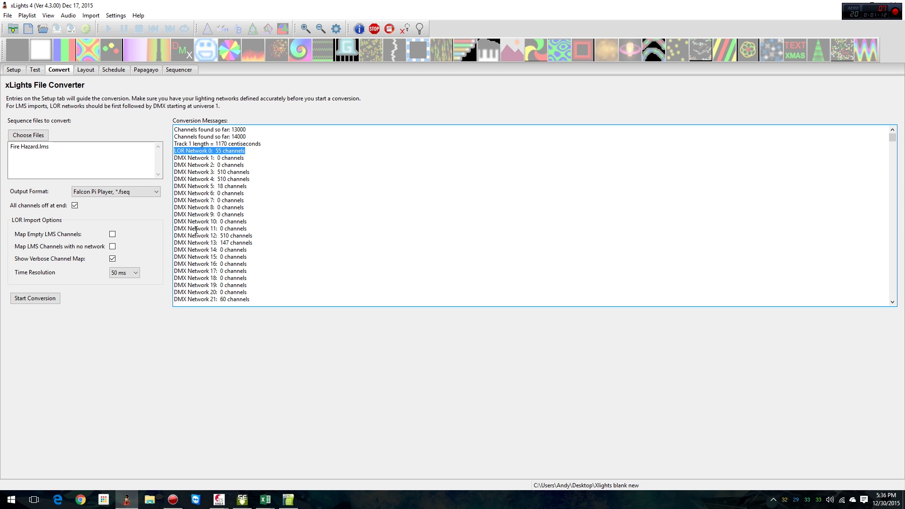
- Enable Map Empty LMS Channels and convert Fire Hazard.lms again
{"action": "left_click", "coordinate": [112, 234]}
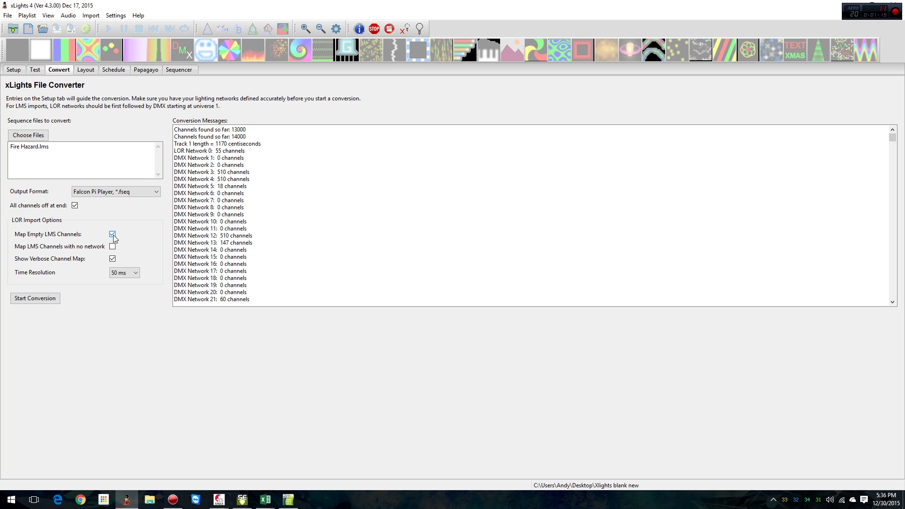
{"action": "left_click", "coordinate": [47, 300]}
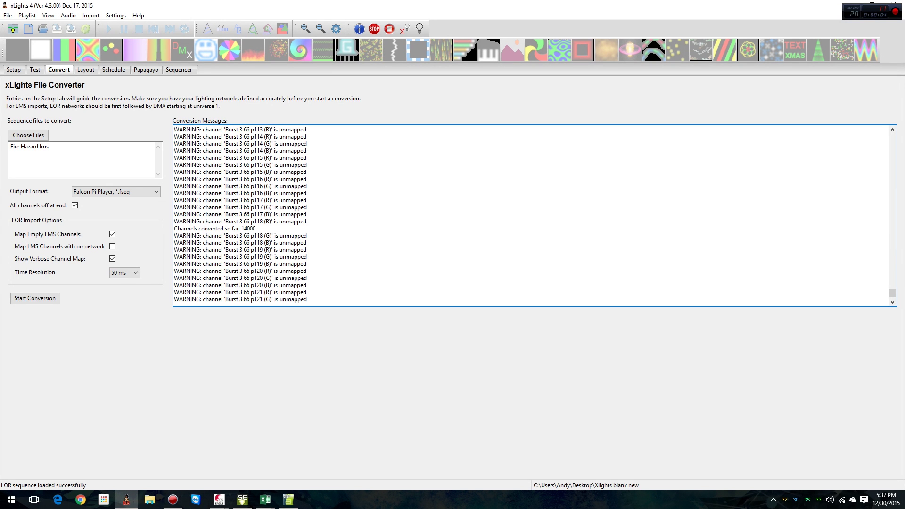
- Examine the new conversion messages from the beginning and highlight the channel count line for LOR Network 0
{"action": "left_click_drag", "start_coordinate": [892, 293], "coordinate": [901, 124]}
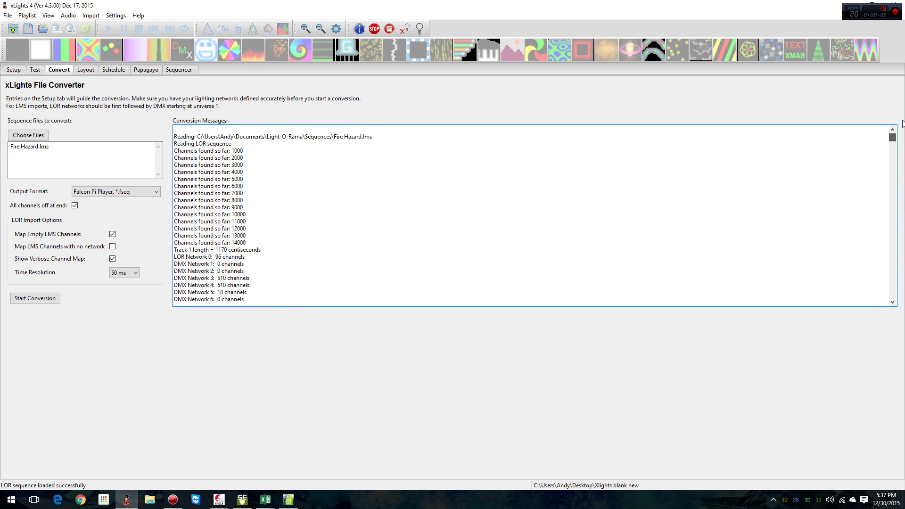
{"action": "scroll", "coordinate": [327, 216], "scroll_direction": "down", "scroll_amount": 3}
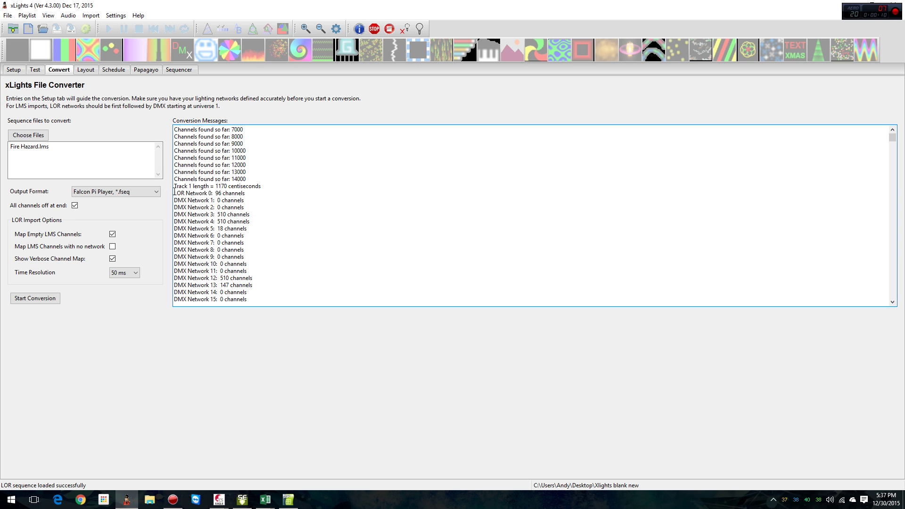
{"action": "left_click_drag", "start_coordinate": [184, 192], "coordinate": [246, 190]}
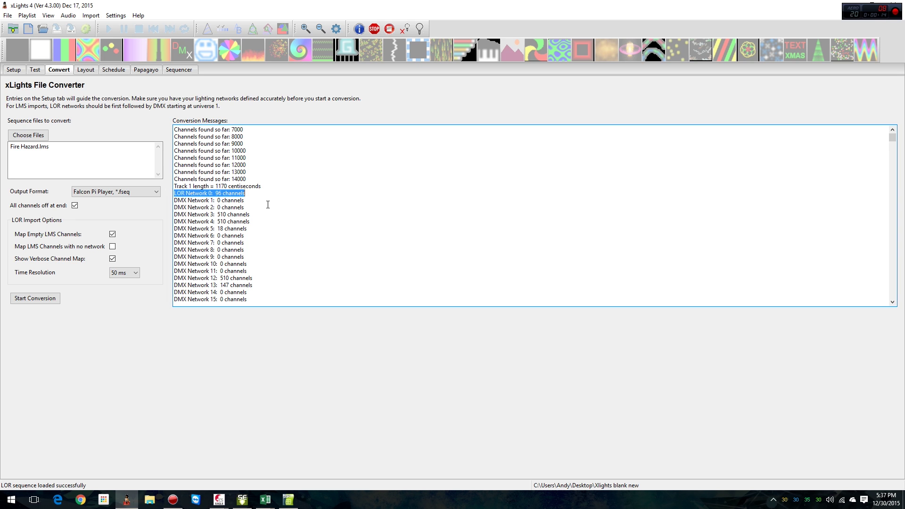
{"action": "scroll", "coordinate": [267, 204], "scroll_direction": "down", "scroll_amount": 3}
{"action": "scroll", "coordinate": [266, 202], "scroll_direction": "up", "scroll_amount": 1}
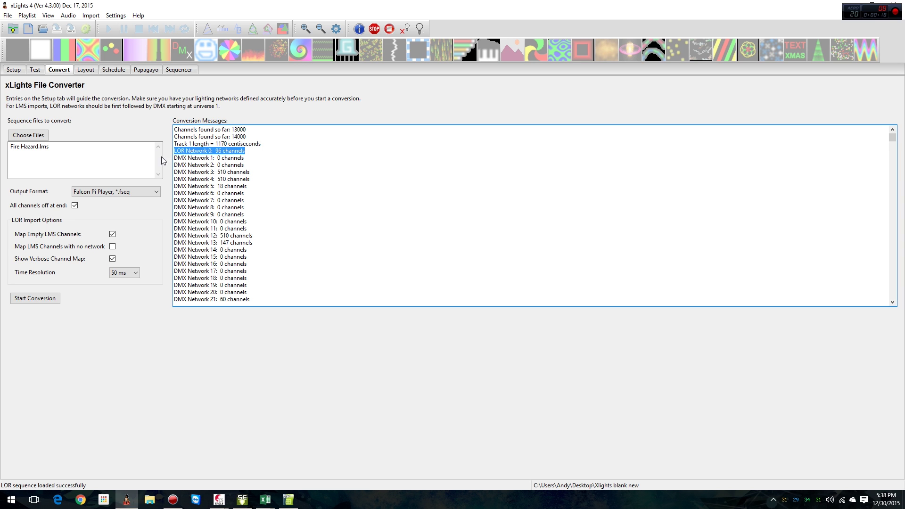
- Highlight the network channel counts from LOR Network 0 through DMX Network 66, view the text actions, and clear the selection
{"action": "left_click", "coordinate": [183, 155]}
{"action": "left_click_drag", "start_coordinate": [181, 151], "coordinate": [257, 207]}
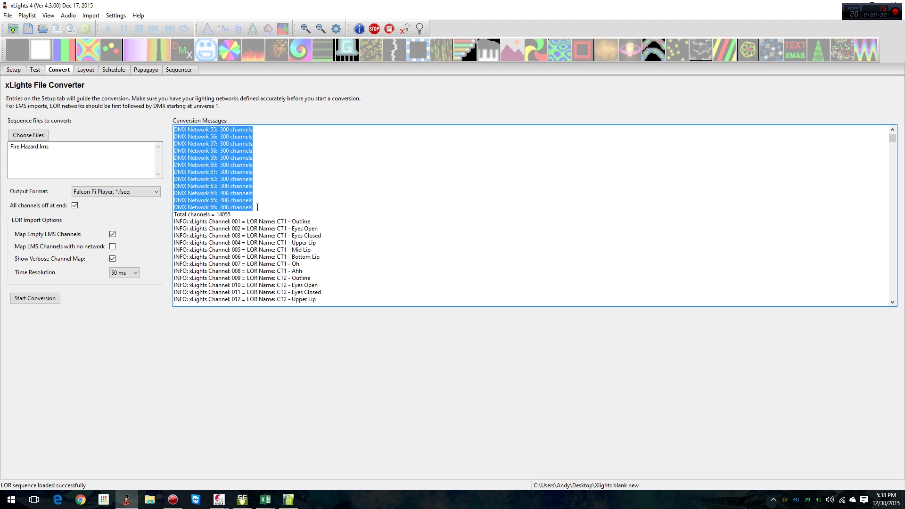
{"action": "right_click", "coordinate": [214, 177]}
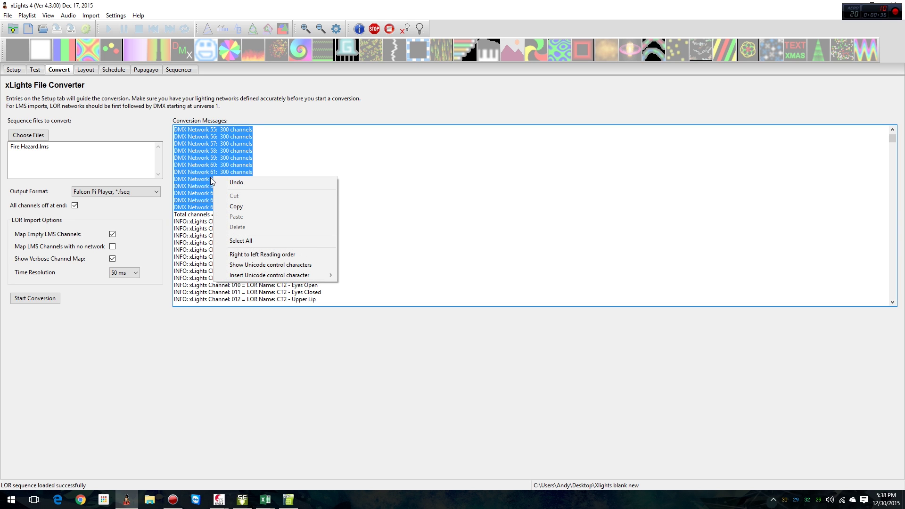
{"action": "left_click", "coordinate": [211, 178]}
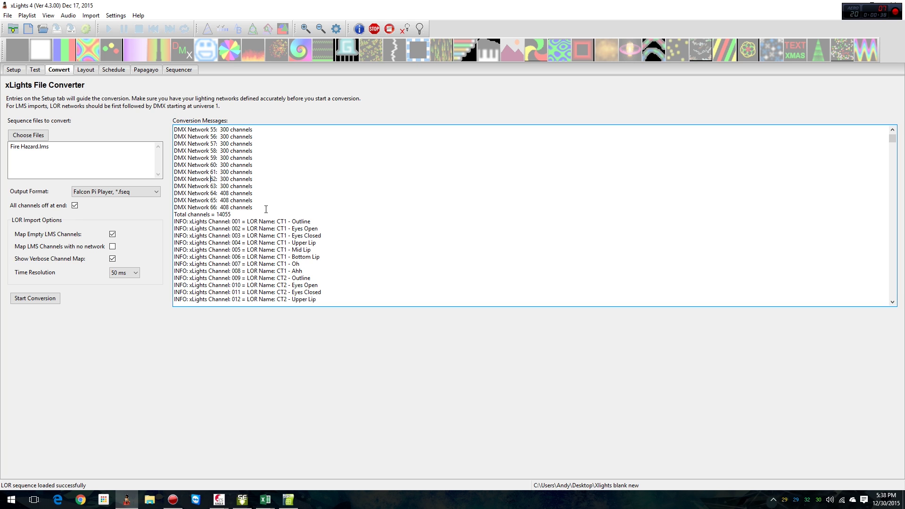
- Copy the channel counts from LOR Network 0 through DMX Network 66 and paste them into OpenOffice Calc at A1, separated by tab and space
{"action": "left_click_drag", "start_coordinate": [255, 206], "coordinate": [210, 180]}
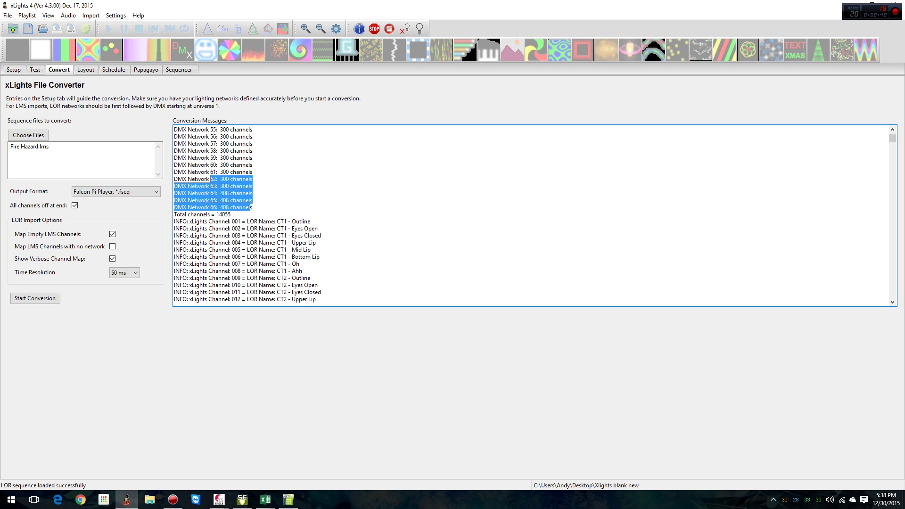
{"action": "left_click_drag", "start_coordinate": [258, 206], "coordinate": [175, 257]}
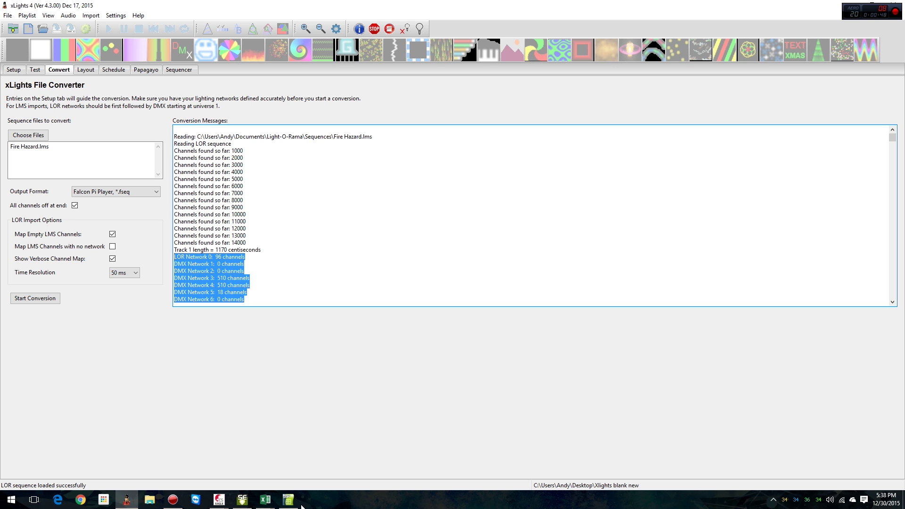
{"action": "left_click", "coordinate": [283, 495]}
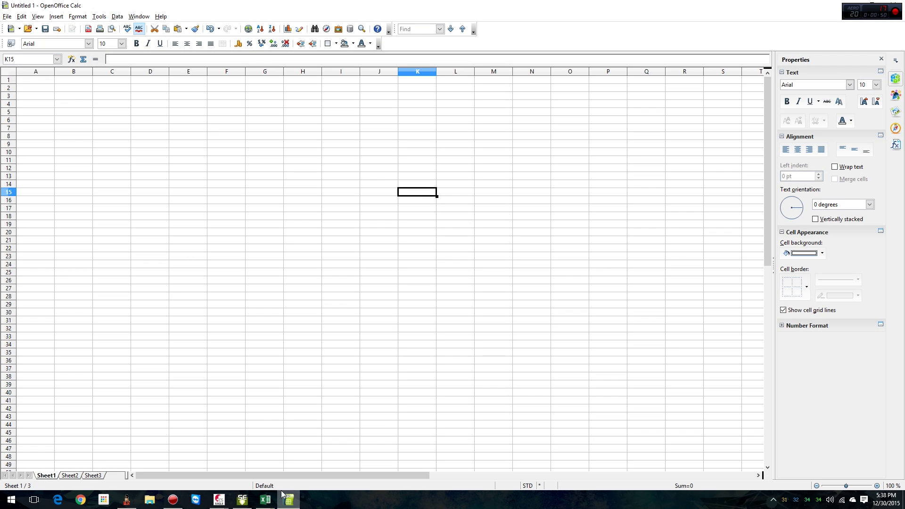
{"action": "left_click", "coordinate": [36, 80]}
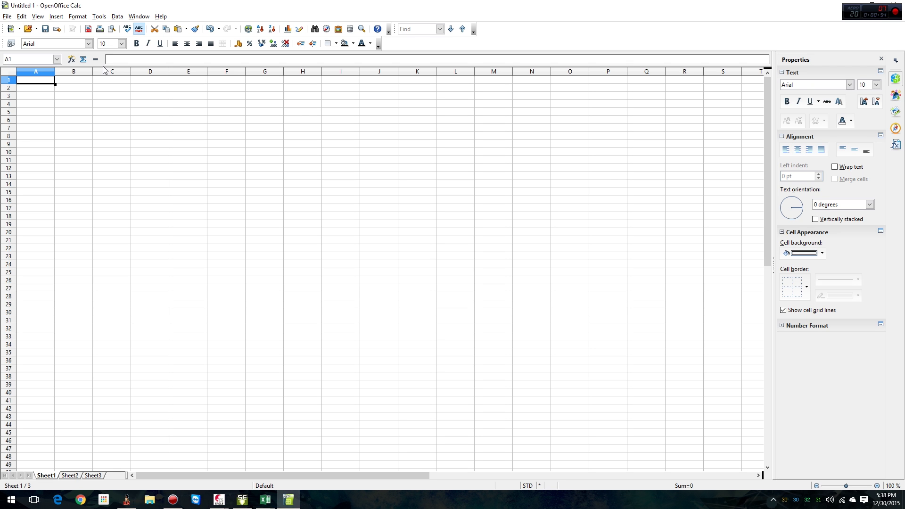
{"action": "key", "text": "ctrl+v"}
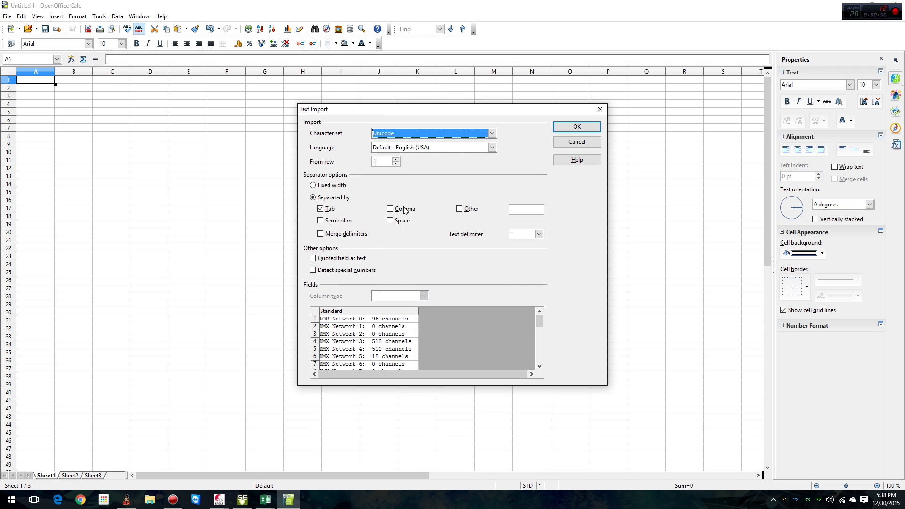
{"action": "left_click", "coordinate": [390, 222]}
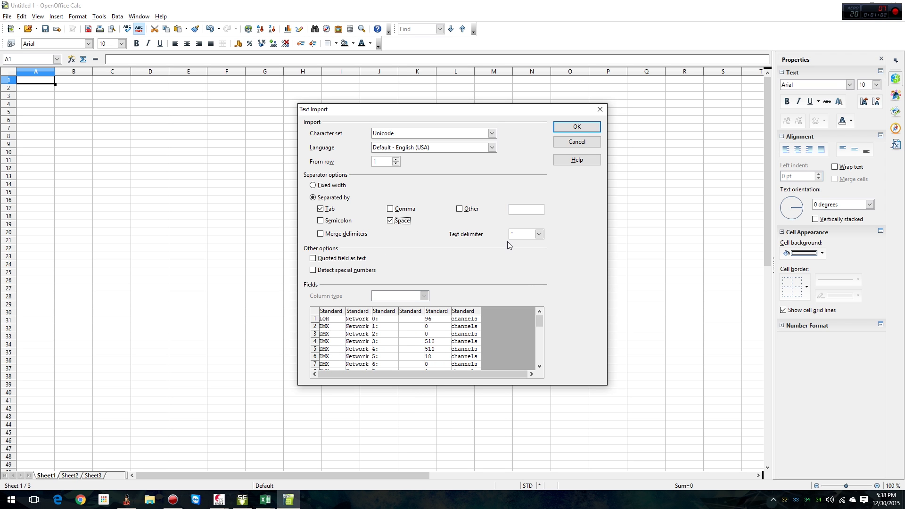
{"action": "left_click", "coordinate": [592, 129]}
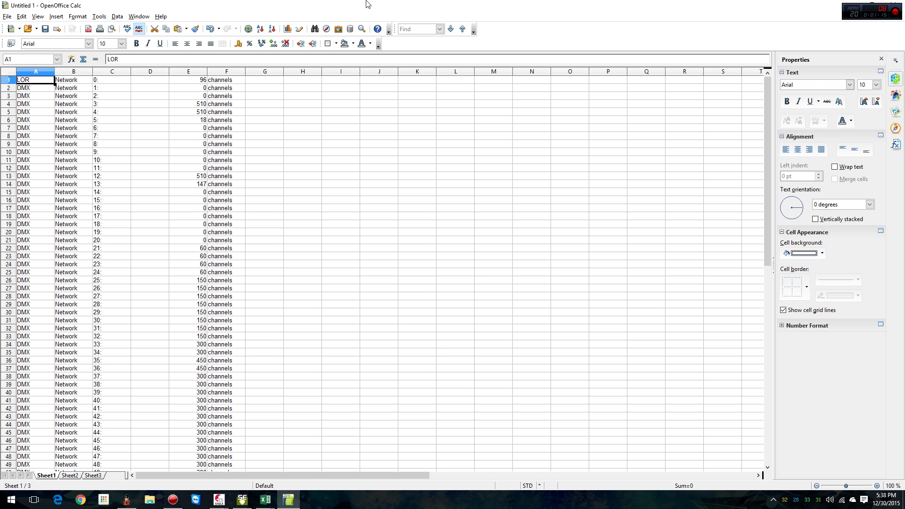
- Inspect the pasted network number and channel count columns and return to xLights
{"action": "left_click", "coordinate": [107, 83]}
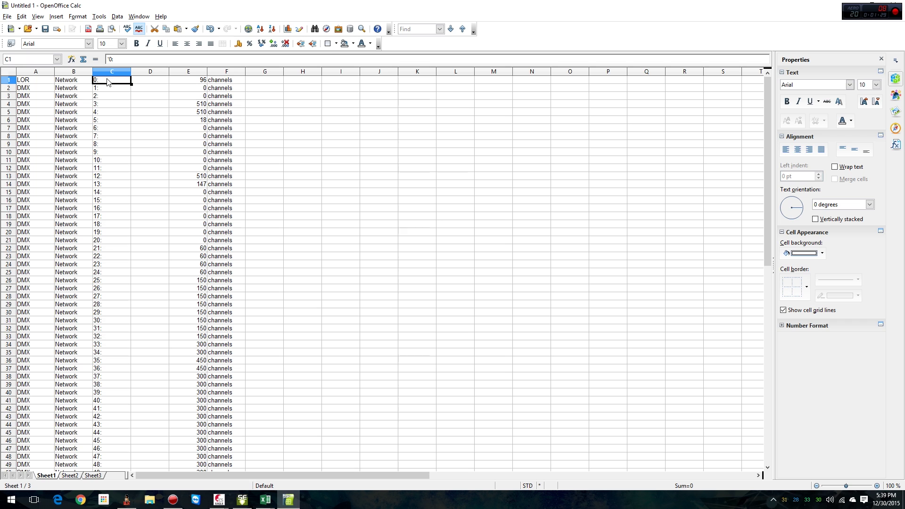
{"action": "left_click", "coordinate": [200, 89]}
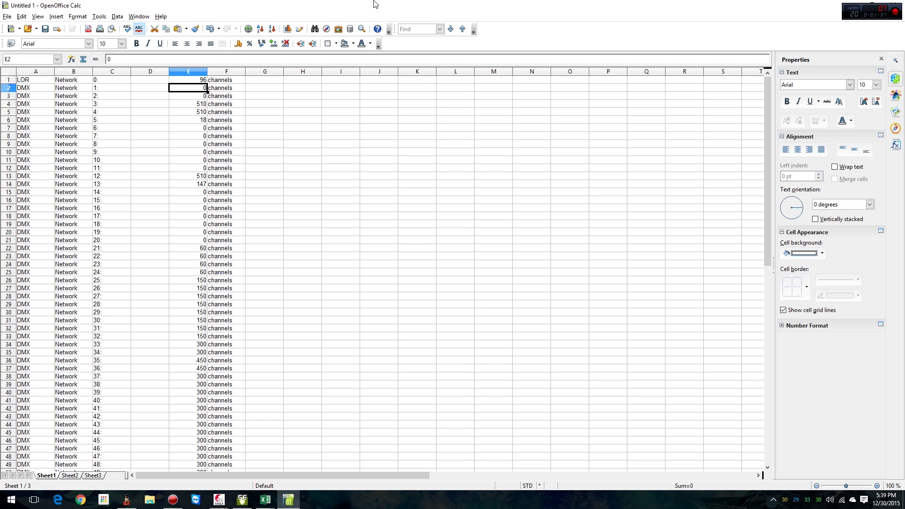
{"action": "left_click_drag", "start_coordinate": [360, 8], "coordinate": [0, 66]}
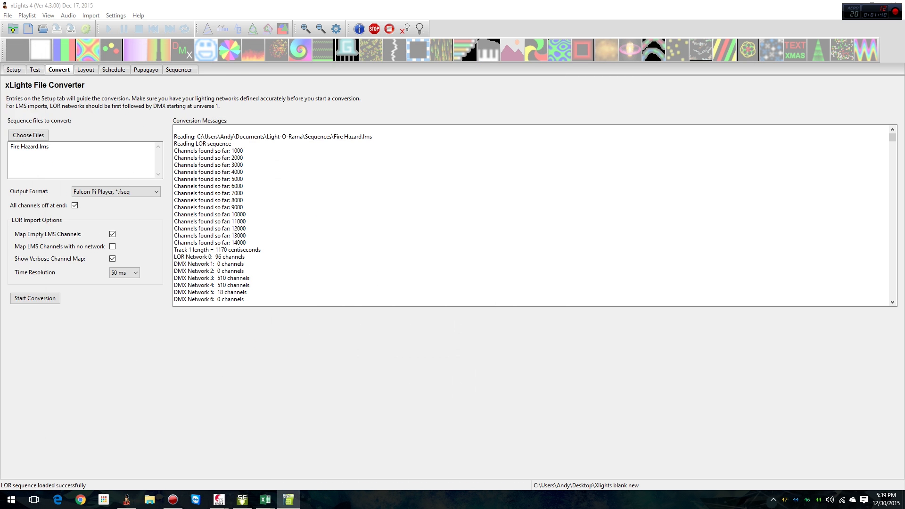
- Change the show directory to the Xlights folder in Documents and display its lighting networks
{"action": "left_click", "coordinate": [14, 70]}
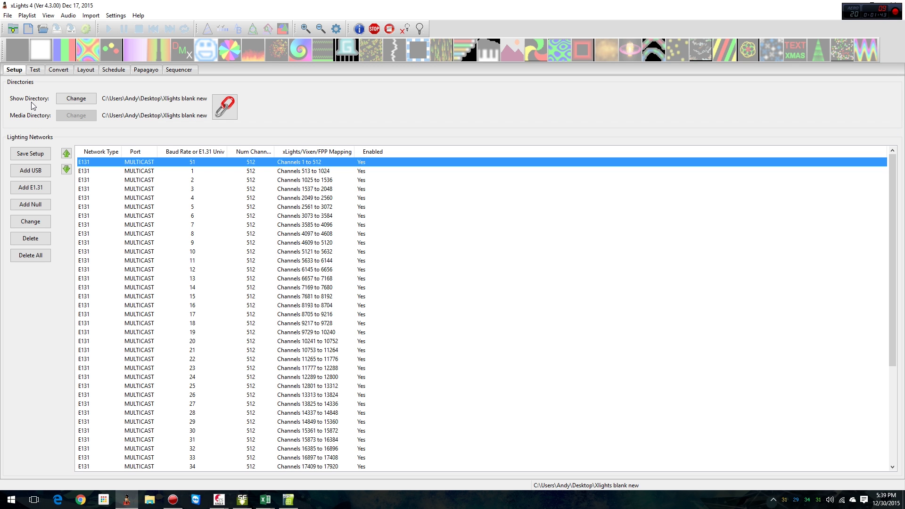
{"action": "left_click", "coordinate": [87, 101]}
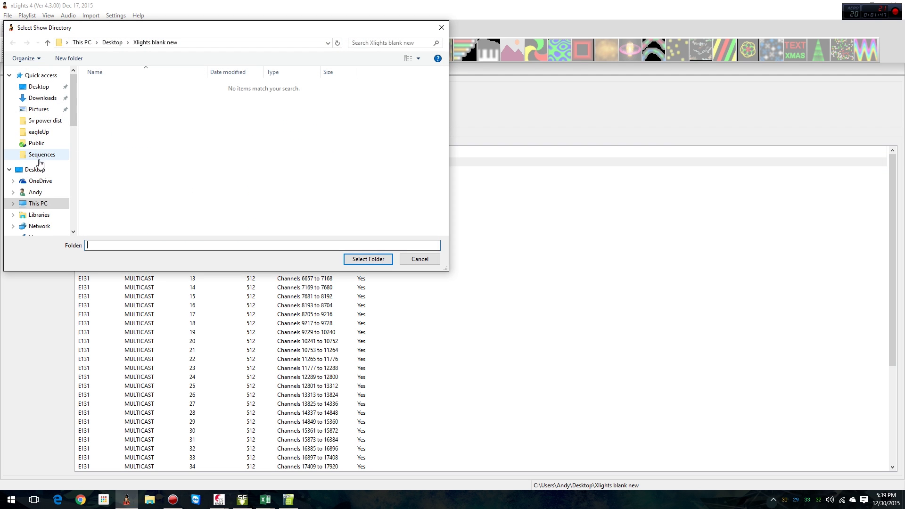
{"action": "scroll", "coordinate": [40, 161], "scroll_direction": "down", "scroll_amount": 2}
{"action": "left_click", "coordinate": [39, 181]}
{"action": "double_click", "coordinate": [254, 87]}
{"action": "scroll", "coordinate": [141, 189], "scroll_direction": "down", "scroll_amount": 2}
{"action": "left_click", "coordinate": [105, 153]}
{"action": "left_click", "coordinate": [367, 259]}
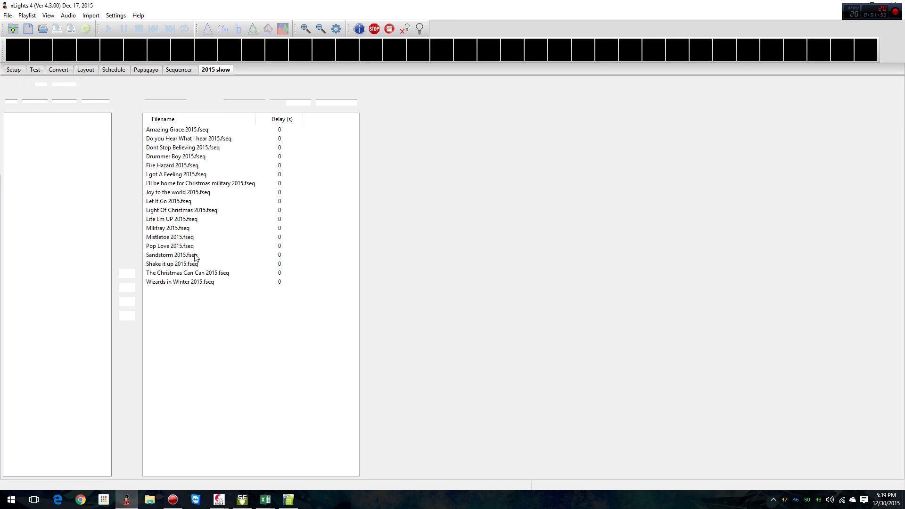
{"action": "left_click", "coordinate": [12, 71]}
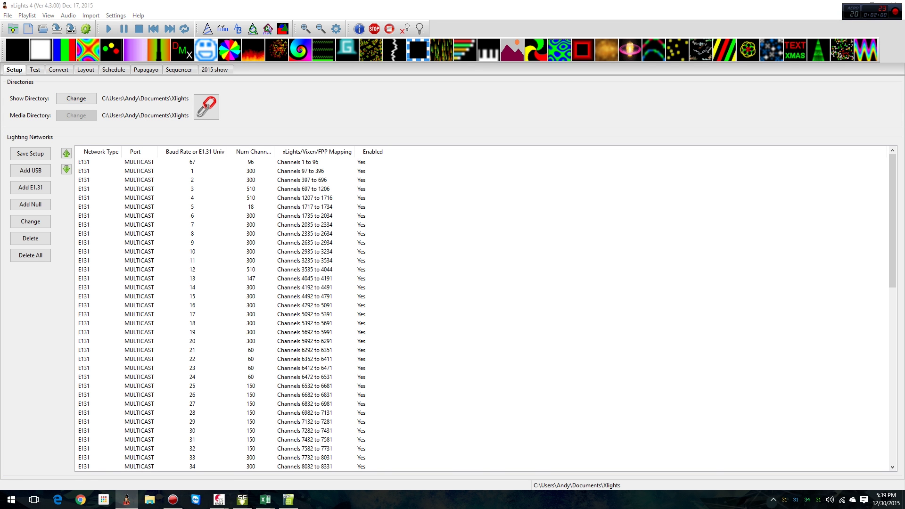
- Place the Calc window beside the lighting networks list and set the LOR network number in C1 to 67
{"action": "key", "text": "alt+Tab"}
{"action": "left_click_drag", "start_coordinate": [605, 4], "coordinate": [605, 45]}
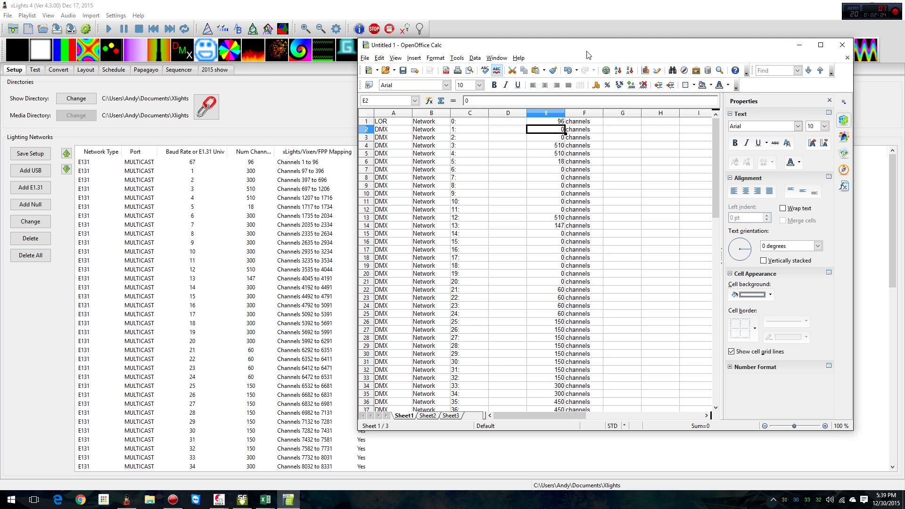
{"action": "left_click", "coordinate": [480, 121]}
{"action": "type", "text": "367"}
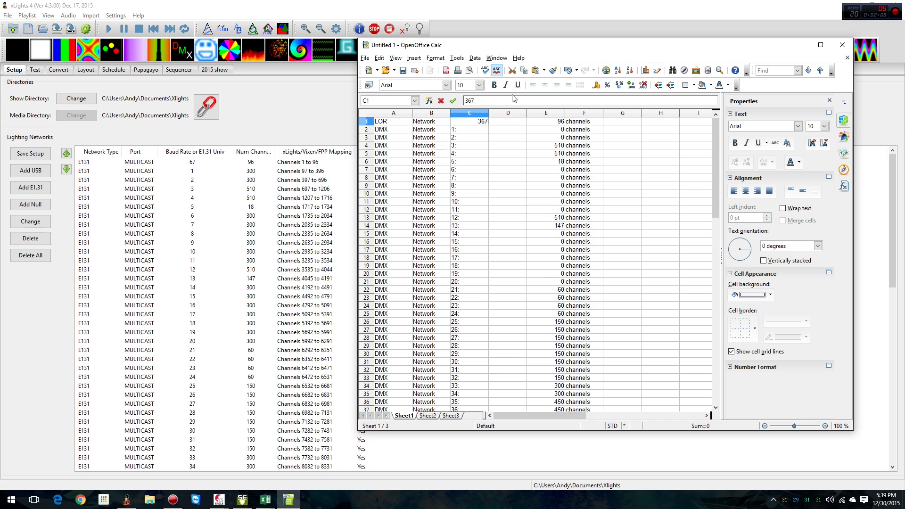
{"action": "key", "text": "BackSpace"}
{"action": "key", "text": "BackSpace"}
{"action": "key", "text": "BackSpace"}
{"action": "type", "text": "67"}
{"action": "left_click", "coordinate": [518, 130]}
{"action": "left_click", "coordinate": [473, 132]}
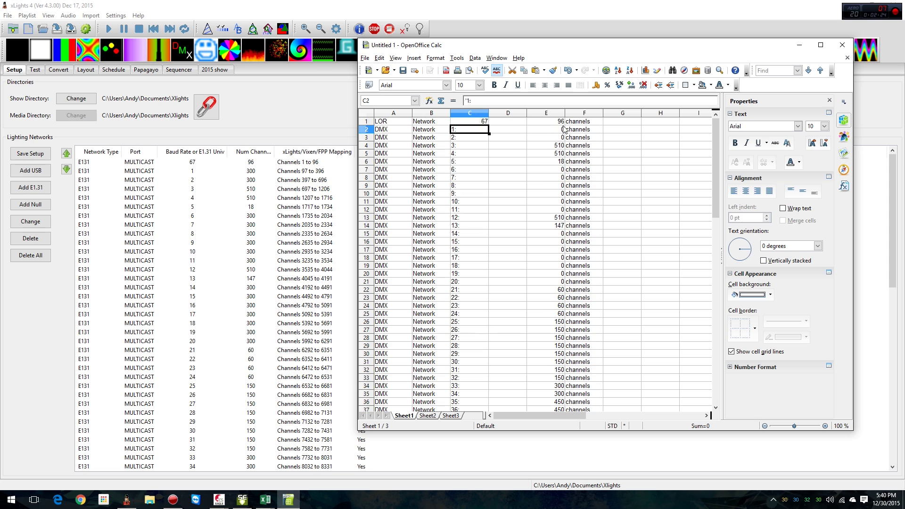
- Compare the channel counts and mapping ranges of universes 1, 2 and 3 in the lighting networks list
{"action": "left_click", "coordinate": [270, 171]}
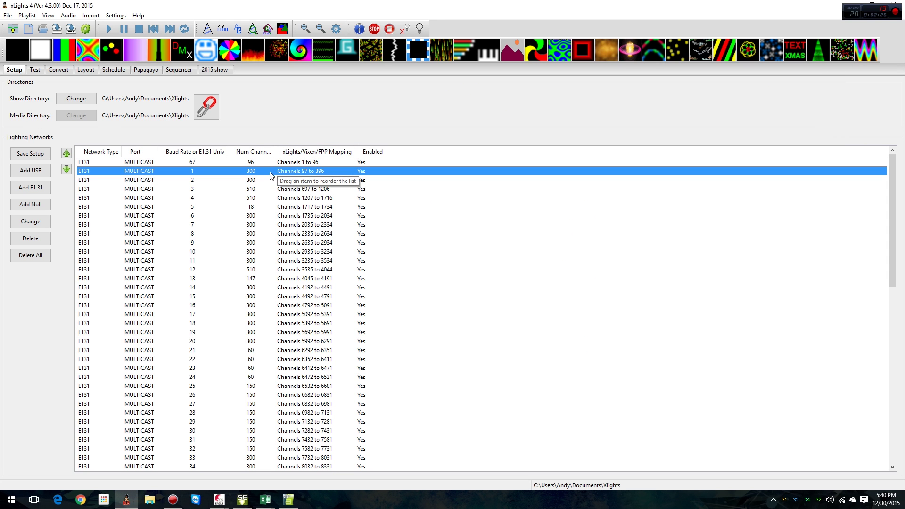
{"action": "left_click", "coordinate": [272, 180]}
{"action": "left_click", "coordinate": [275, 172]}
{"action": "left_click", "coordinate": [276, 180]}
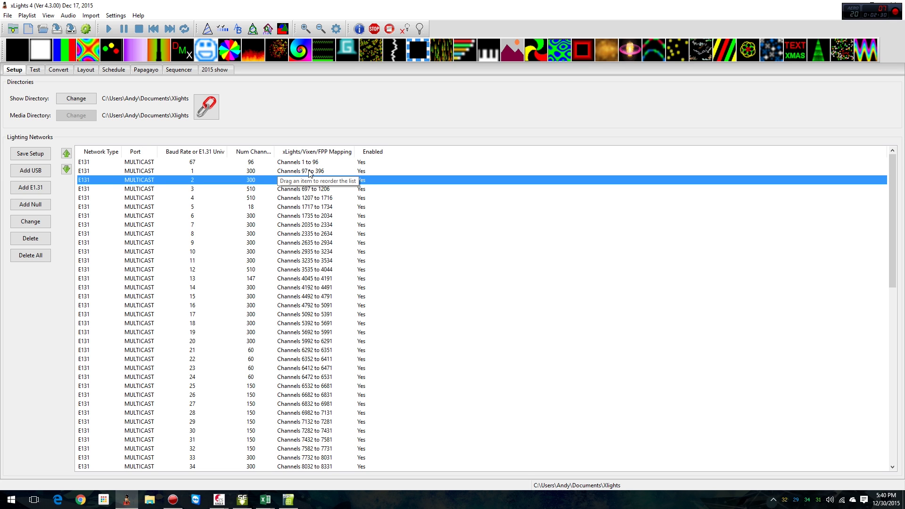
{"action": "left_click", "coordinate": [256, 172]}
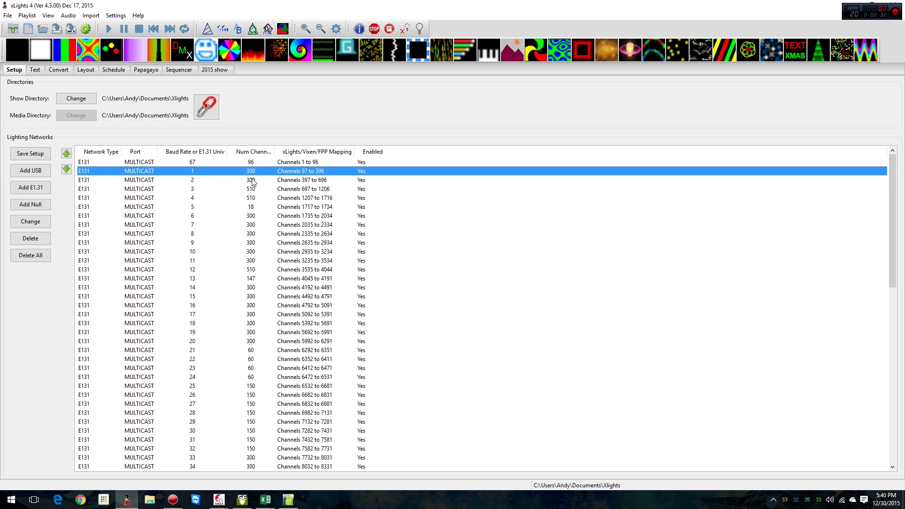
{"action": "left_click", "coordinate": [253, 179]}
{"action": "left_click", "coordinate": [255, 172]}
{"action": "left_click", "coordinate": [254, 181]}
{"action": "left_click", "coordinate": [257, 190]}
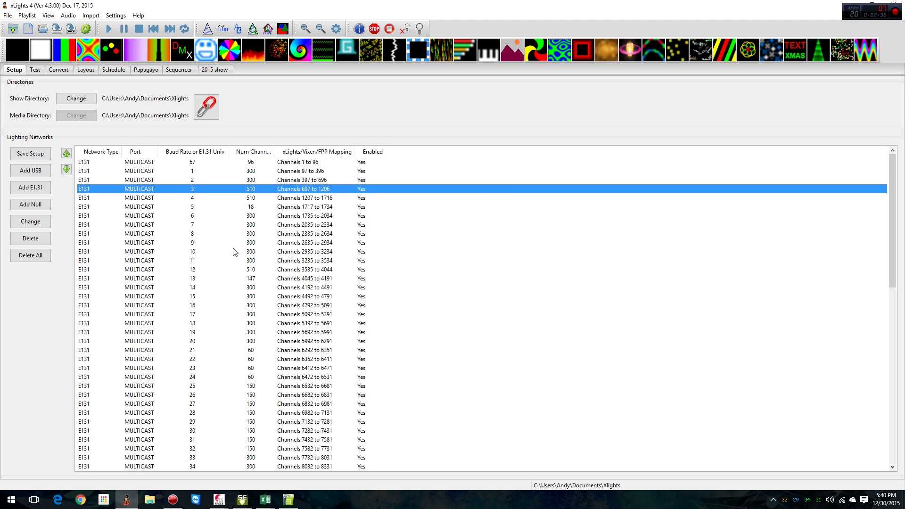
- Switch to the Calc sheet and examine the channel counts down to network 66
{"action": "left_click", "coordinate": [287, 498]}
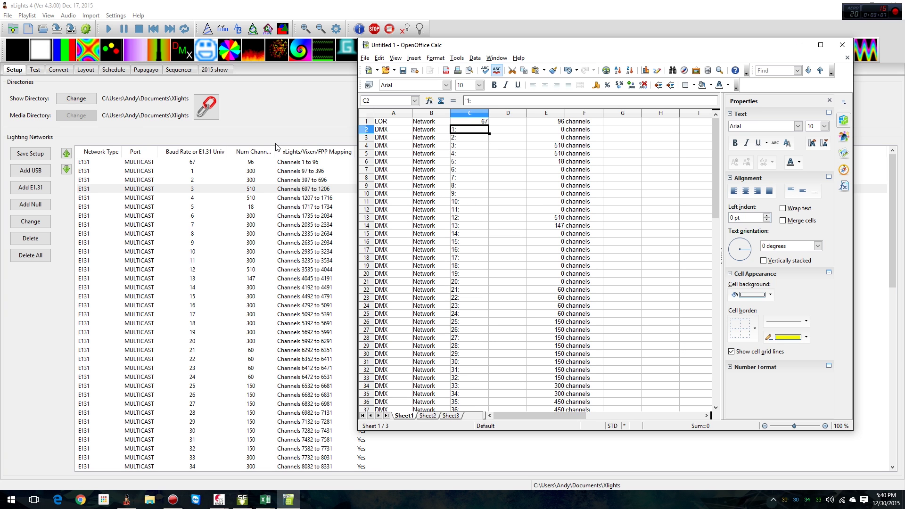
{"action": "scroll", "coordinate": [521, 271], "scroll_direction": "down", "scroll_amount": 16}
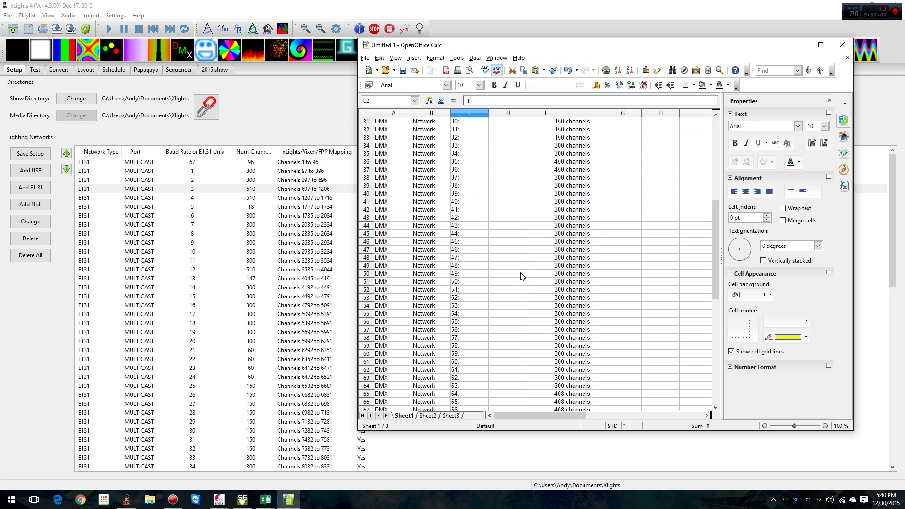
{"action": "scroll", "coordinate": [516, 278], "scroll_direction": "up", "scroll_amount": 16}
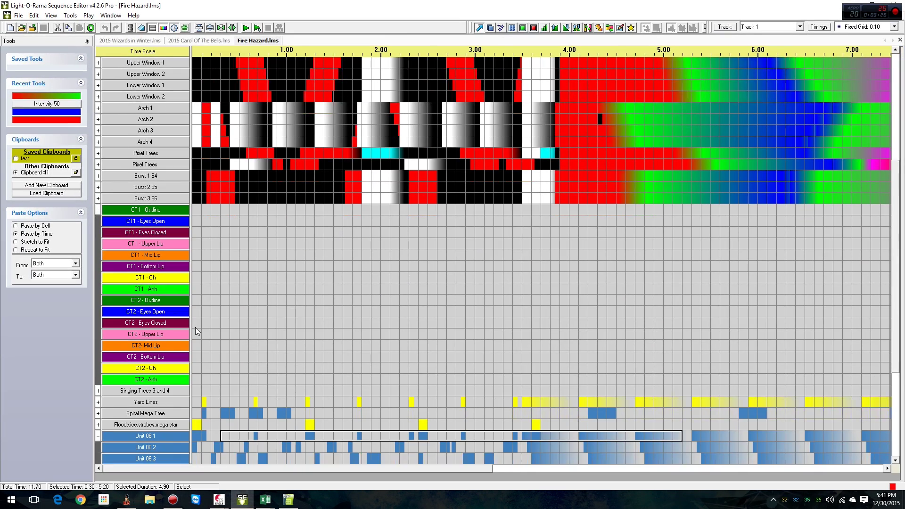
- Collapse the expanded Singing Trees 1 and 2 and Snowflakes channel groups in Fire Hazard.lms
{"action": "scroll", "coordinate": [195, 327], "scroll_direction": "down", "scroll_amount": 4}
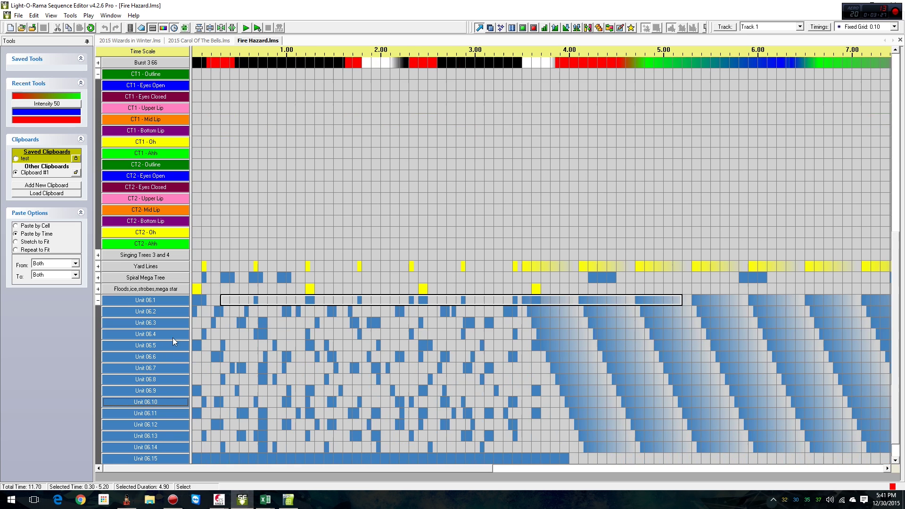
{"action": "left_click", "coordinate": [99, 301]}
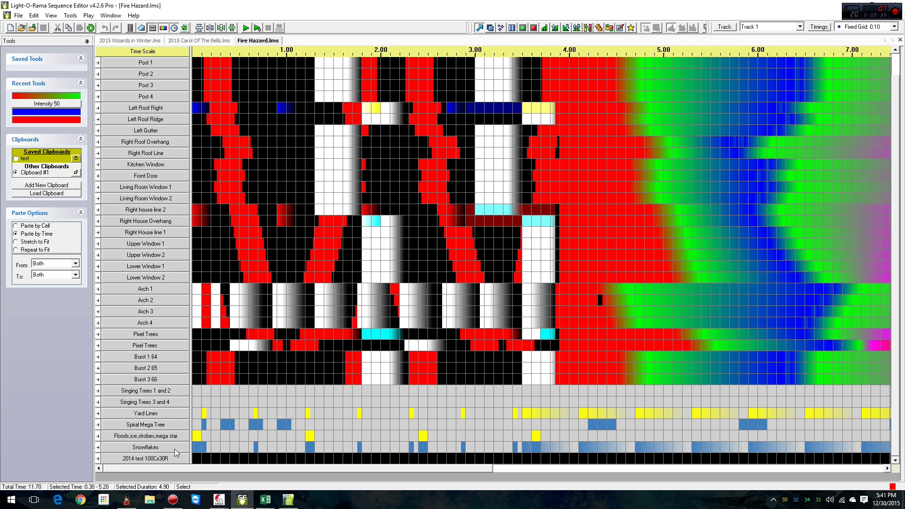
{"action": "mouse_move", "coordinate": [204, 403]}
- Show 2015 Wizards in Winter.lms and check the channel settings of Yard N Red 7 and Yard N Red 8
{"action": "left_click", "coordinate": [129, 41]}
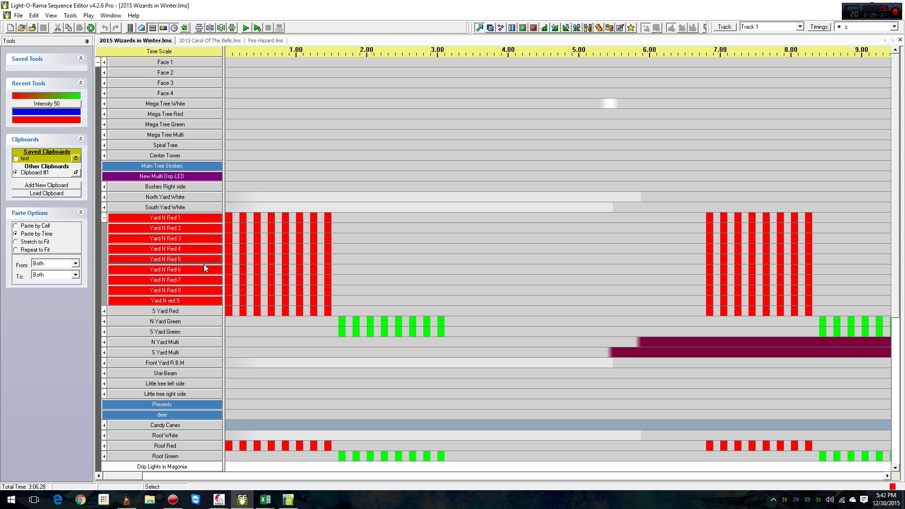
{"action": "double_click", "coordinate": [203, 278]}
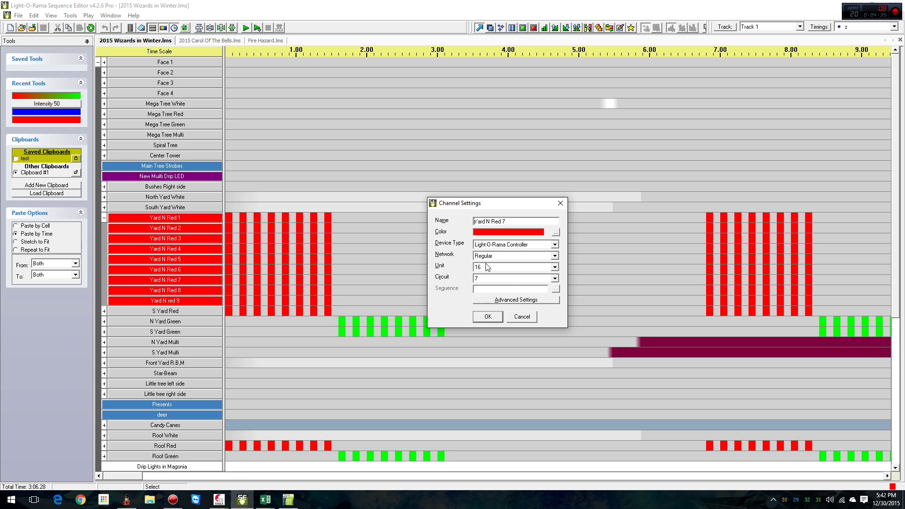
{"action": "left_click", "coordinate": [488, 316]}
{"action": "double_click", "coordinate": [200, 290]}
{"action": "left_click", "coordinate": [497, 315]}
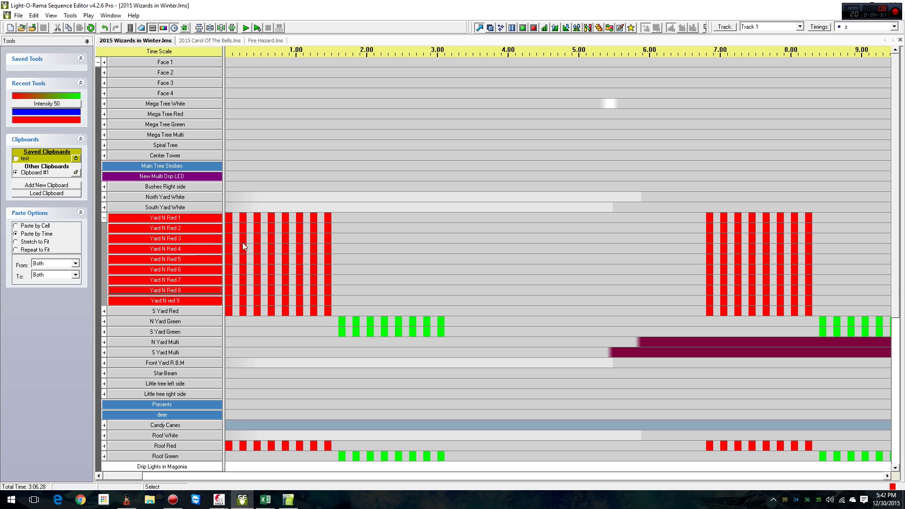
- Expand the Face 3 group, check the channel settings of FT3-EyeClosed, and look over the channel list
{"action": "left_click", "coordinate": [104, 83]}
{"action": "double_click", "coordinate": [156, 104]}
{"action": "left_click", "coordinate": [518, 314]}
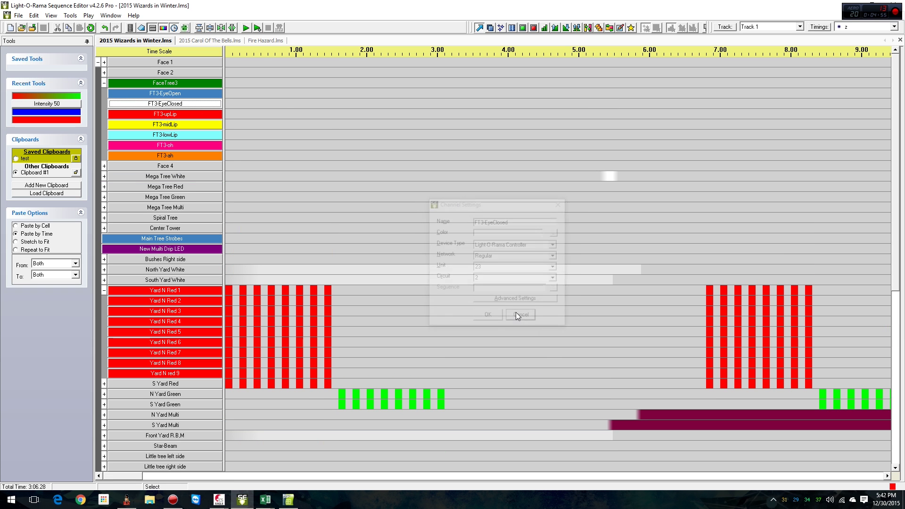
{"action": "scroll", "coordinate": [338, 139], "scroll_direction": "down", "scroll_amount": 3}
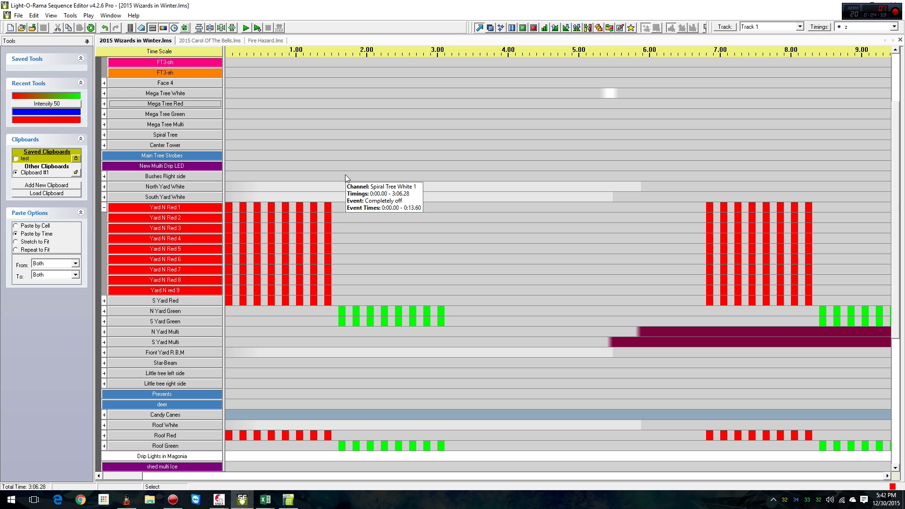
{"action": "scroll", "coordinate": [250, 186], "scroll_direction": "up", "scroll_amount": 3}
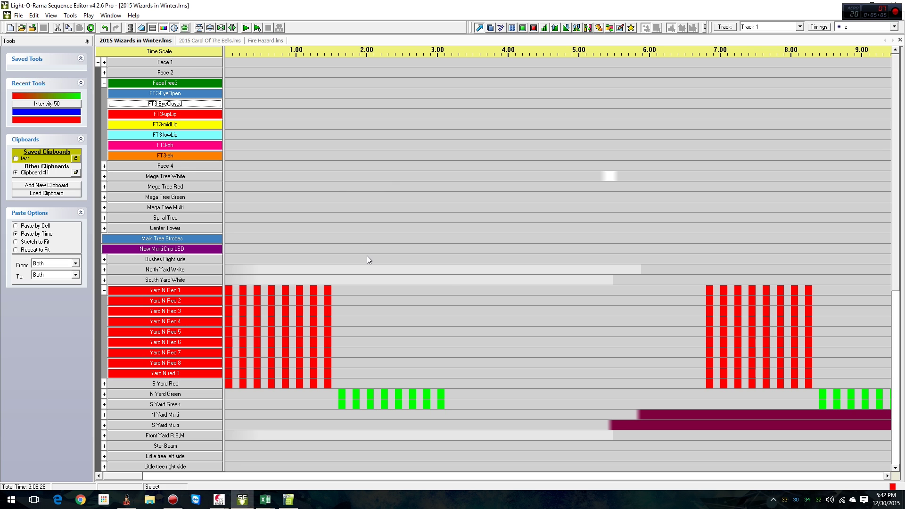
- Open the channel configuration of 2015 Wizards in Winter.lms, look at its print options, and cancel without changes
{"action": "mouse_move", "coordinate": [367, 258]}
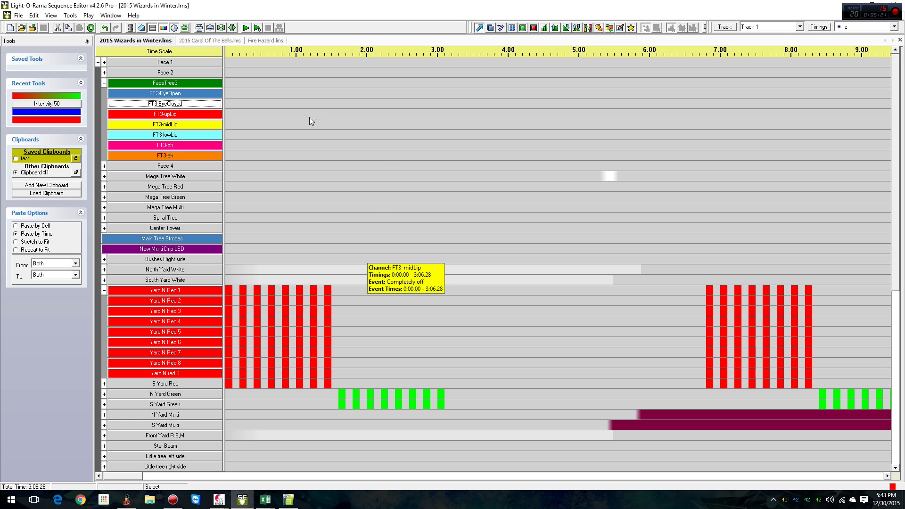
{"action": "scroll", "coordinate": [280, 214], "scroll_direction": "down", "scroll_amount": 3}
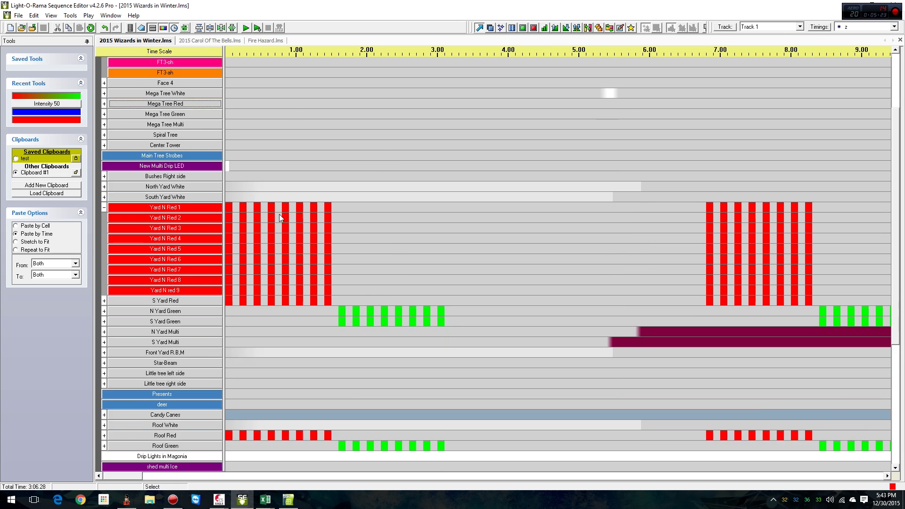
{"action": "left_click", "coordinate": [70, 15]}
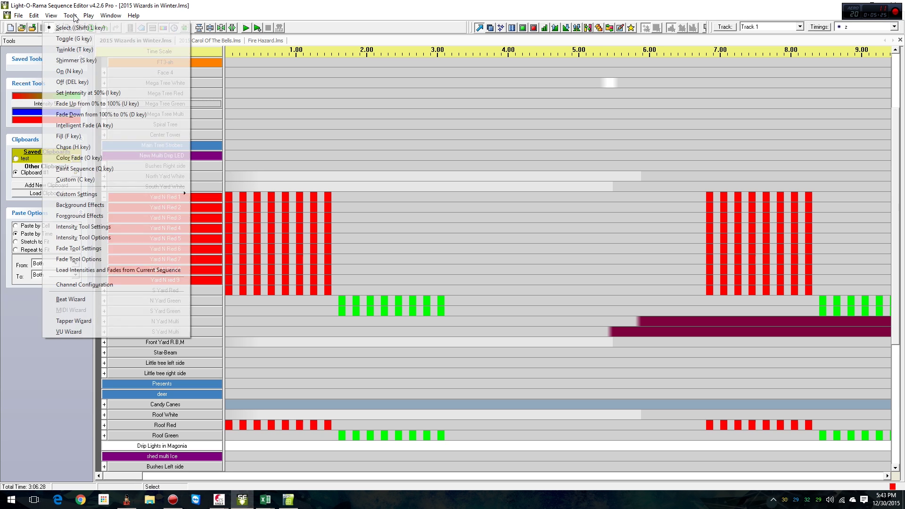
{"action": "left_click", "coordinate": [119, 284]}
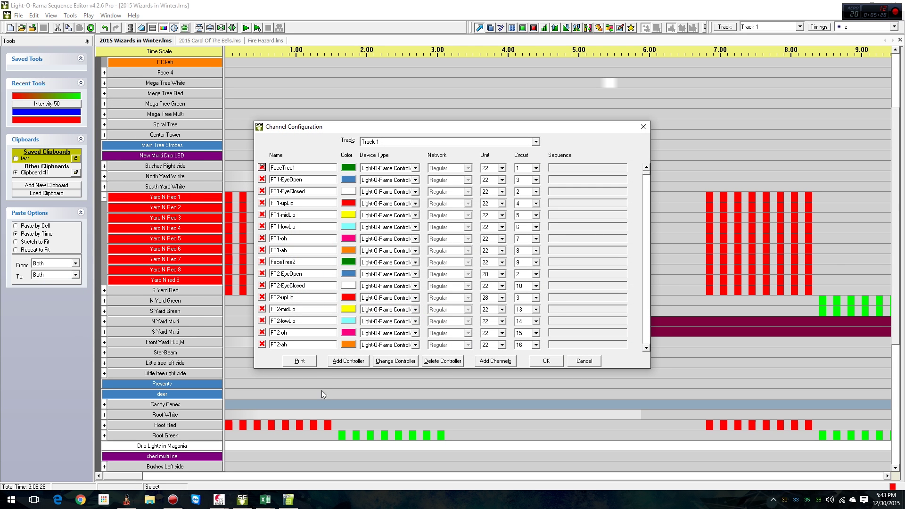
{"action": "left_click", "coordinate": [299, 361]}
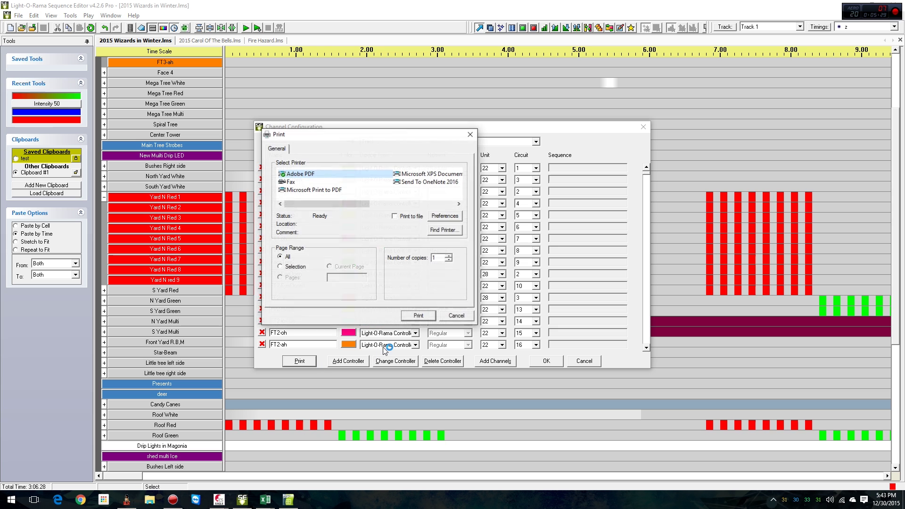
{"action": "left_click", "coordinate": [452, 316]}
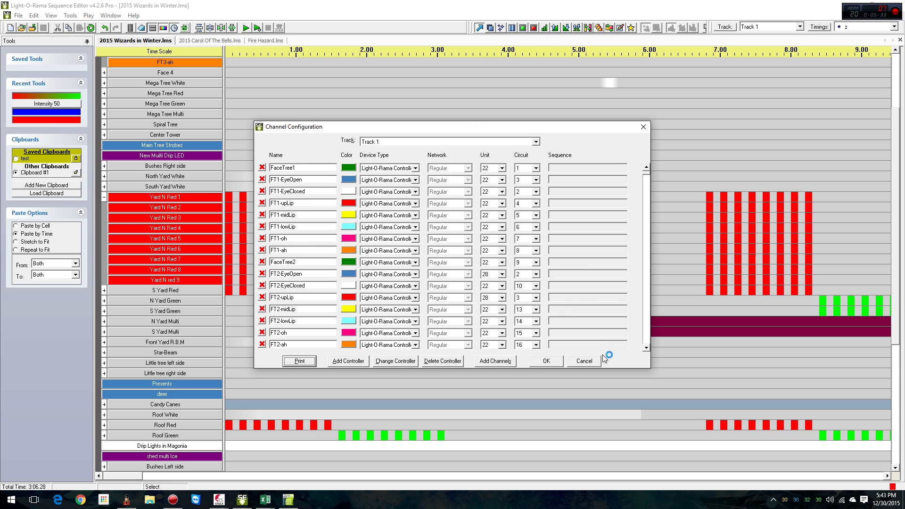
{"action": "left_click", "coordinate": [589, 361]}
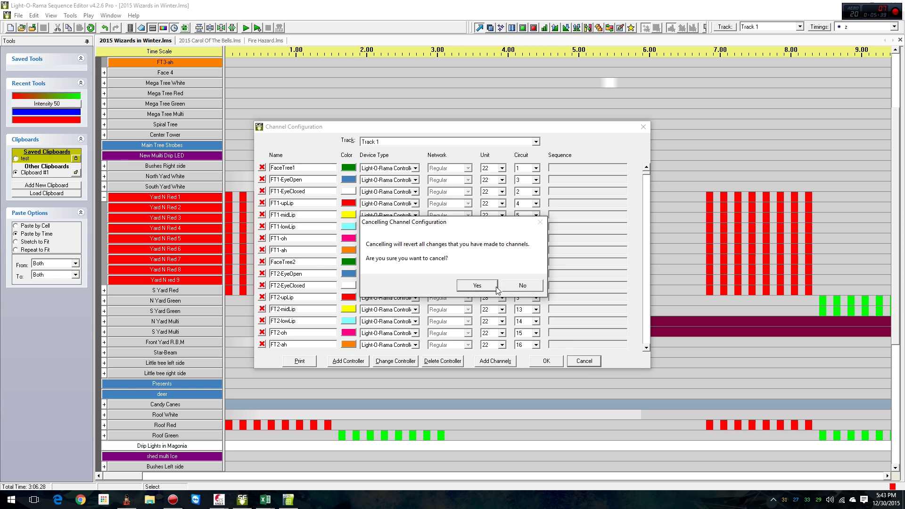
{"action": "left_click", "coordinate": [475, 285]}
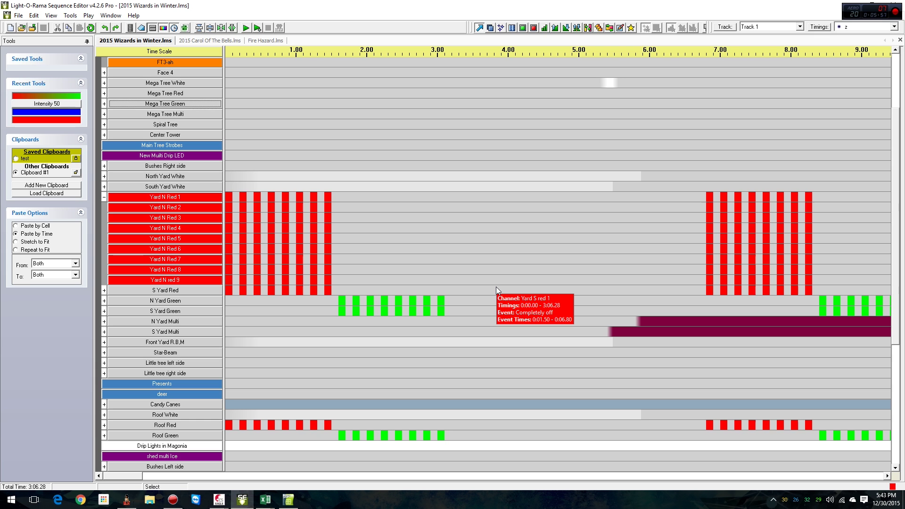
- Switch to 2015 Carol Of The Bells.lms and collapse the Extras and Mega Tree White channel groups
{"action": "left_click", "coordinate": [211, 40]}
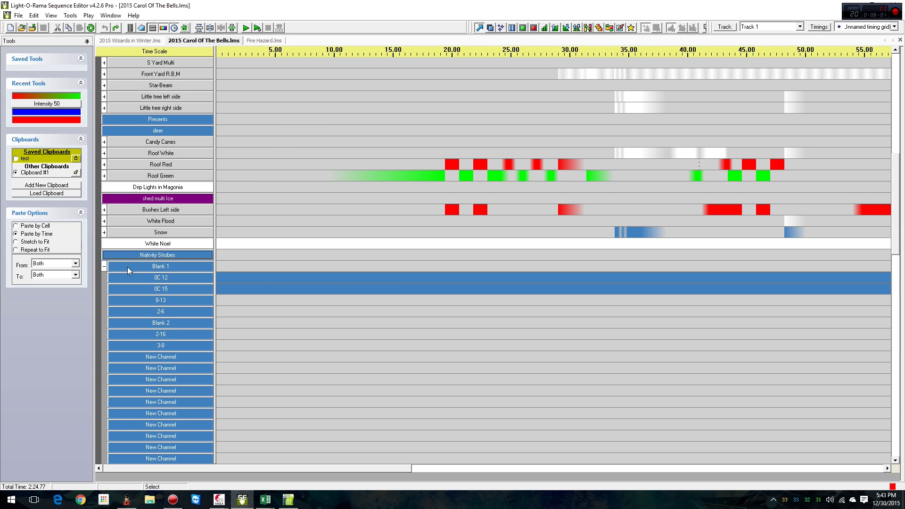
{"action": "left_click", "coordinate": [104, 257]}
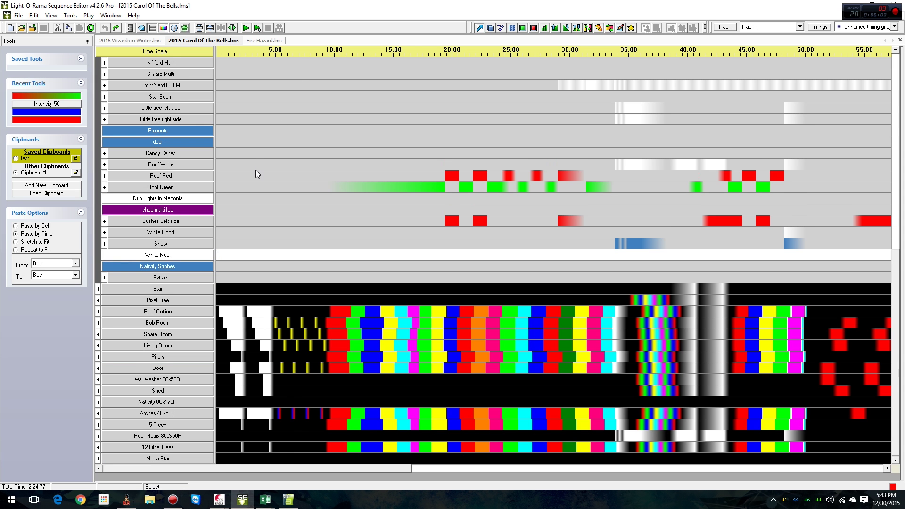
{"action": "scroll", "coordinate": [255, 170], "scroll_direction": "up", "scroll_amount": 9}
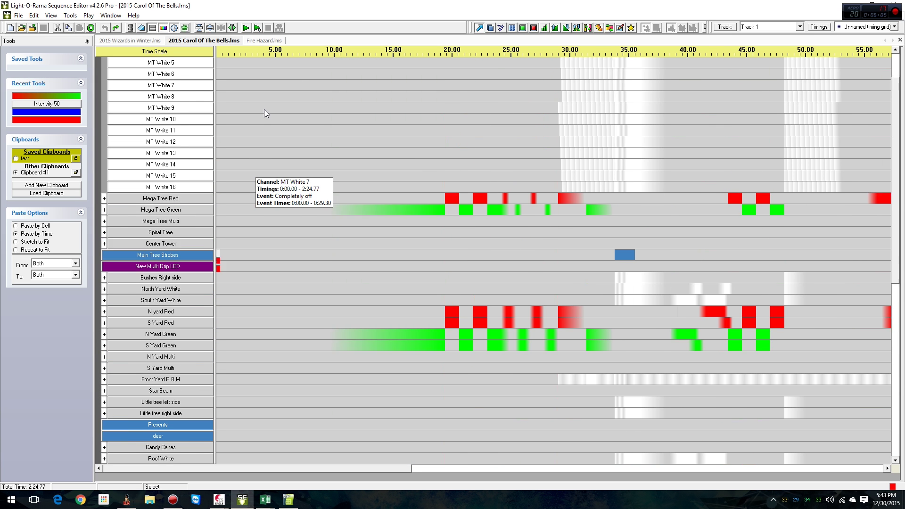
{"action": "scroll", "coordinate": [257, 111], "scroll_direction": "up", "scroll_amount": 3}
{"action": "left_click", "coordinate": [104, 108]}
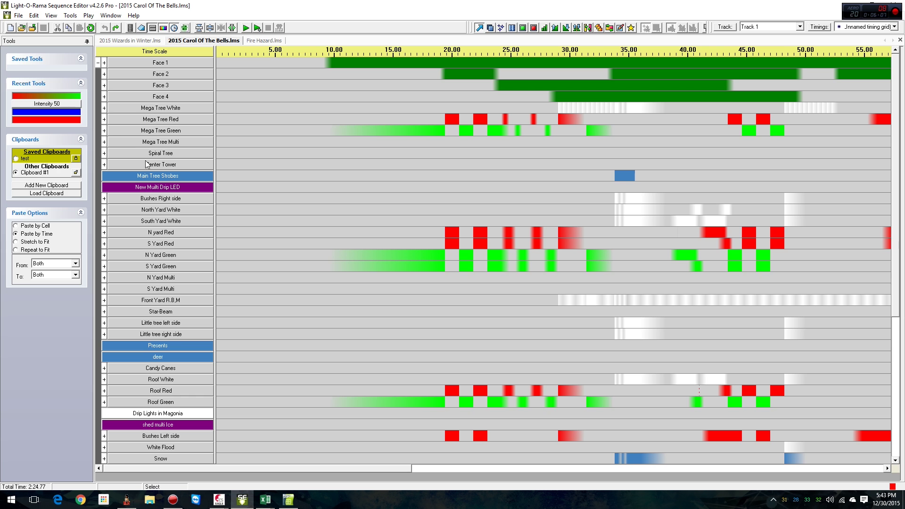
- Expand the N Yard Red and Extras groups to show their individual channels
{"action": "left_click", "coordinate": [105, 232]}
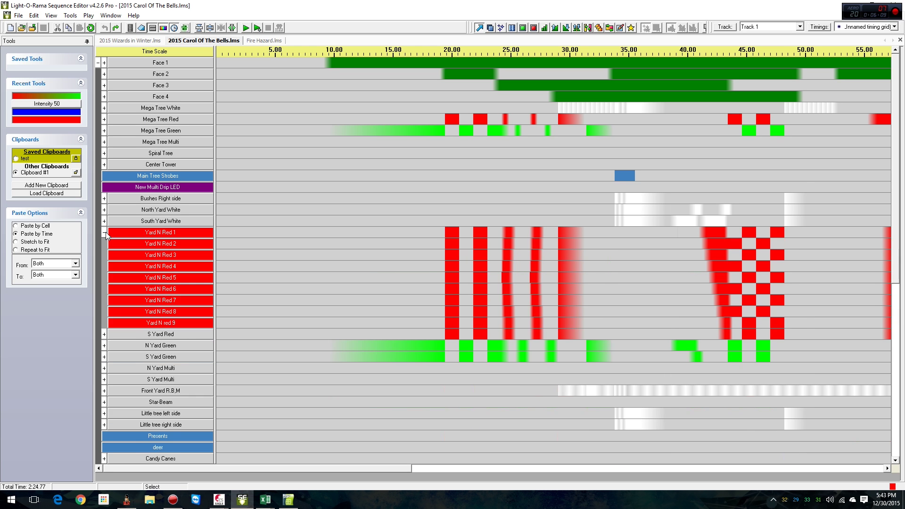
{"action": "scroll", "coordinate": [244, 239], "scroll_direction": "down", "scroll_amount": 7}
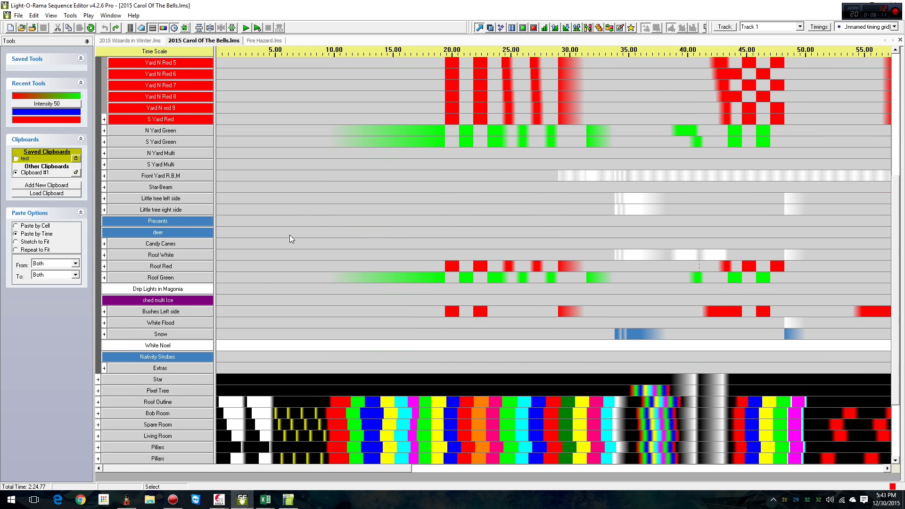
{"action": "scroll", "coordinate": [289, 235], "scroll_direction": "down", "scroll_amount": 1}
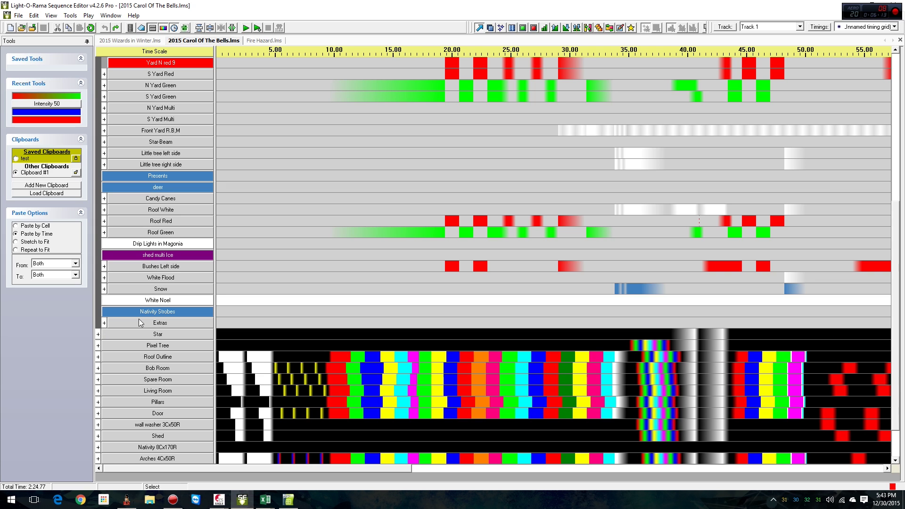
{"action": "left_click", "coordinate": [104, 322]}
{"action": "scroll", "coordinate": [190, 314], "scroll_direction": "down", "scroll_amount": 2}
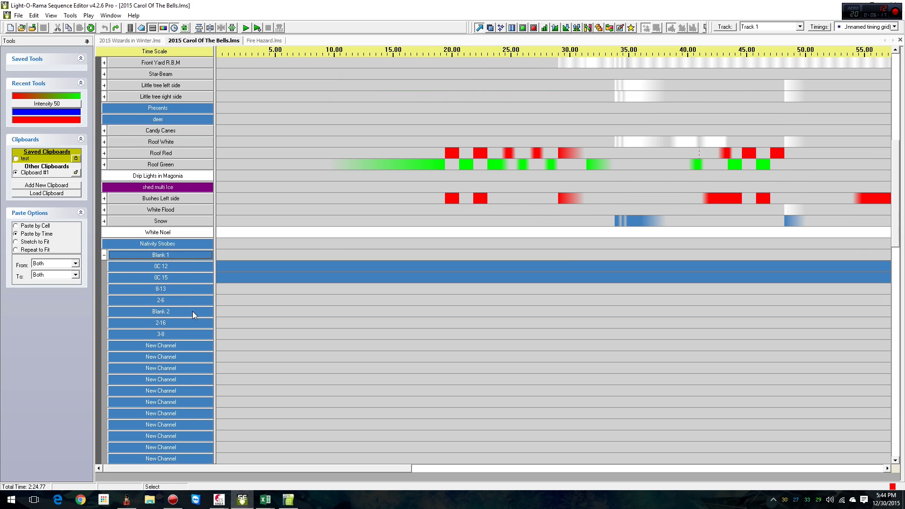
- Check the channel settings of Blank 2, two of the New Channel entries, and Blank 1 in the Extras group
{"action": "double_click", "coordinate": [193, 311]}
{"action": "left_click", "coordinate": [523, 313]}
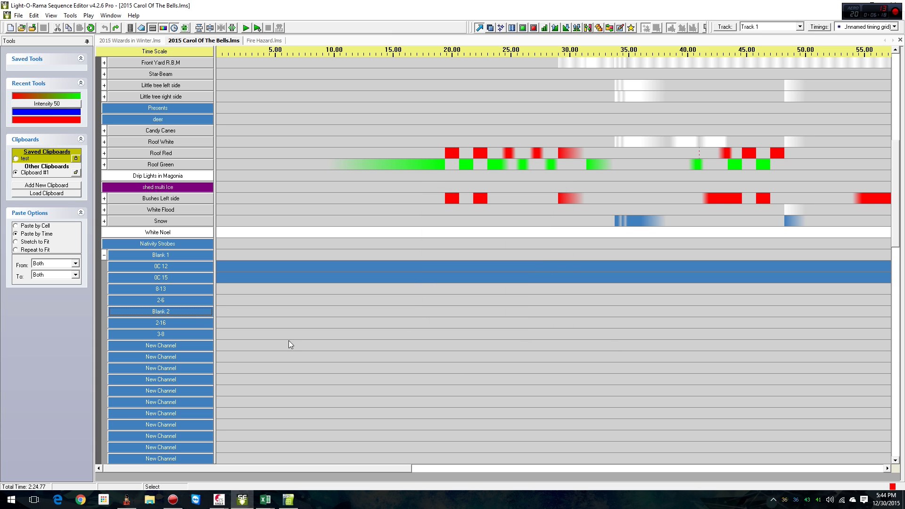
{"action": "double_click", "coordinate": [211, 376]}
{"action": "left_click", "coordinate": [522, 313]}
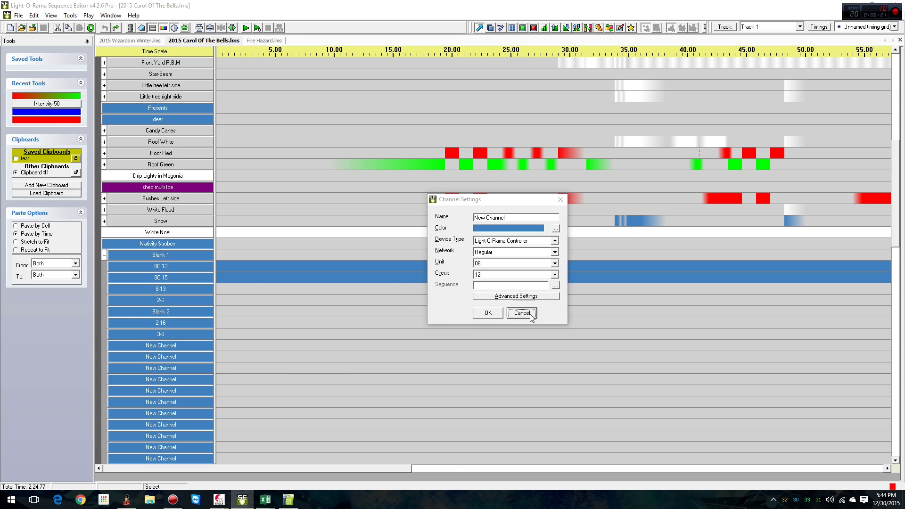
{"action": "left_click", "coordinate": [162, 425]}
{"action": "double_click", "coordinate": [162, 425]}
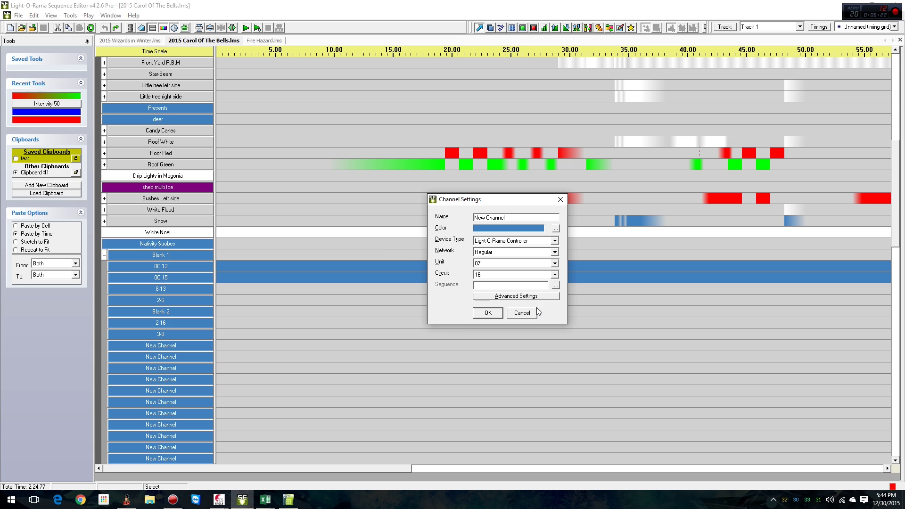
{"action": "left_click", "coordinate": [522, 313]}
{"action": "double_click", "coordinate": [190, 251]}
{"action": "left_click", "coordinate": [523, 313]}
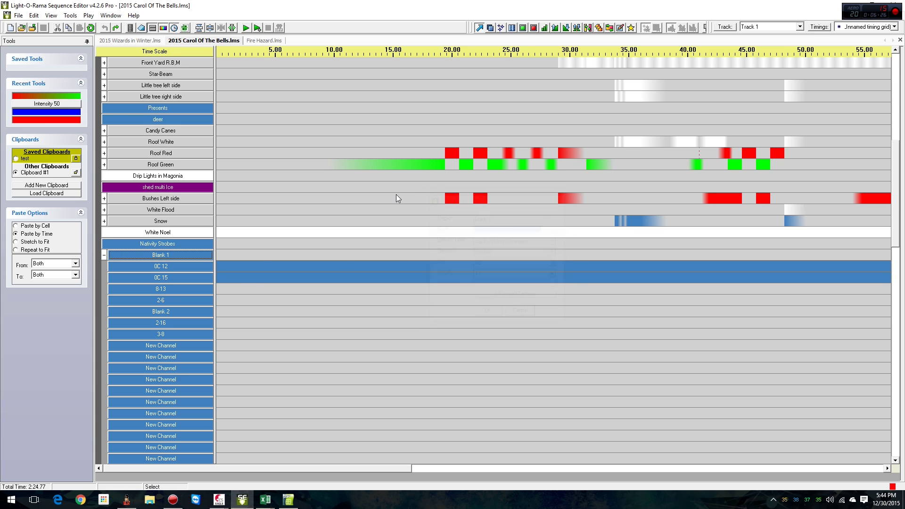
- Look over the whole channel list of 2015 Carol Of The Bells.lms, from the Face groups to the unused New Channel entries
{"action": "scroll", "coordinate": [348, 118], "scroll_direction": "up", "scroll_amount": 12}
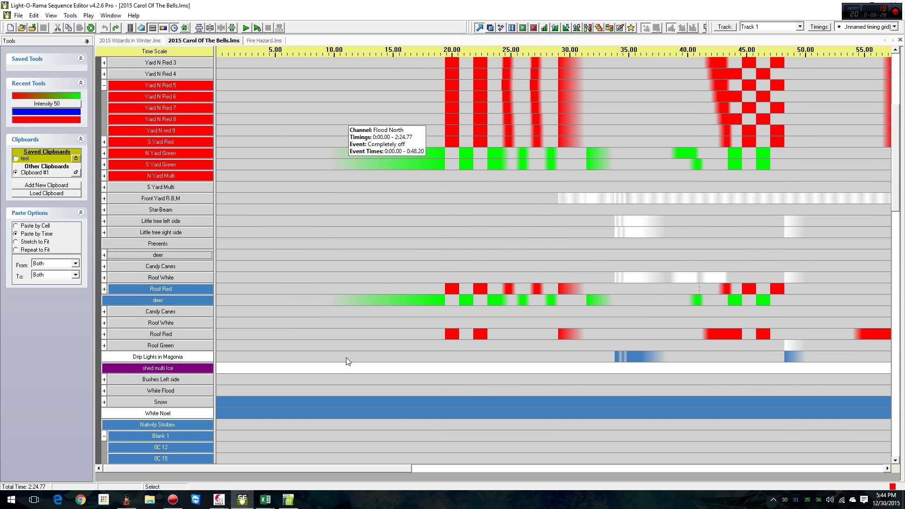
{"action": "scroll", "coordinate": [332, 397], "scroll_direction": "down", "scroll_amount": 10}
{"action": "scroll", "coordinate": [334, 397], "scroll_direction": "up", "scroll_amount": 17}
{"action": "scroll", "coordinate": [333, 398], "scroll_direction": "up", "scroll_amount": 9}
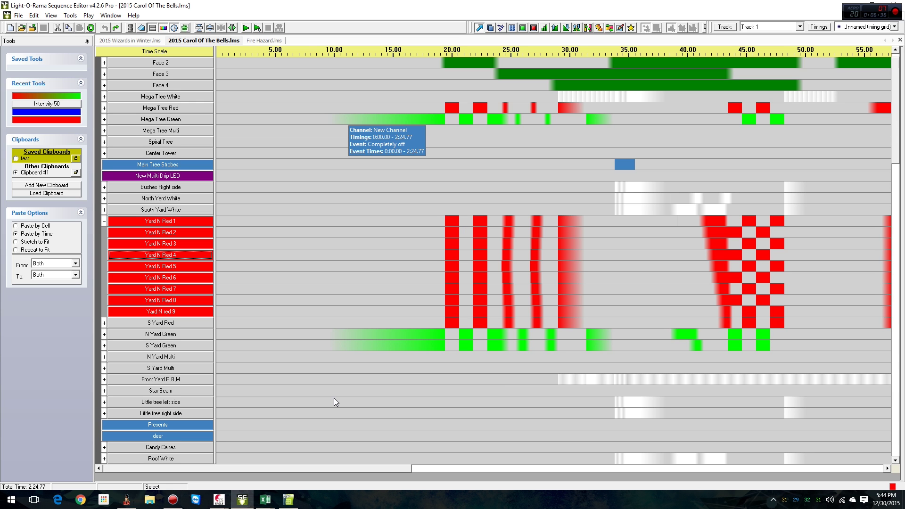
{"action": "scroll", "coordinate": [334, 396], "scroll_direction": "down", "scroll_amount": 20}
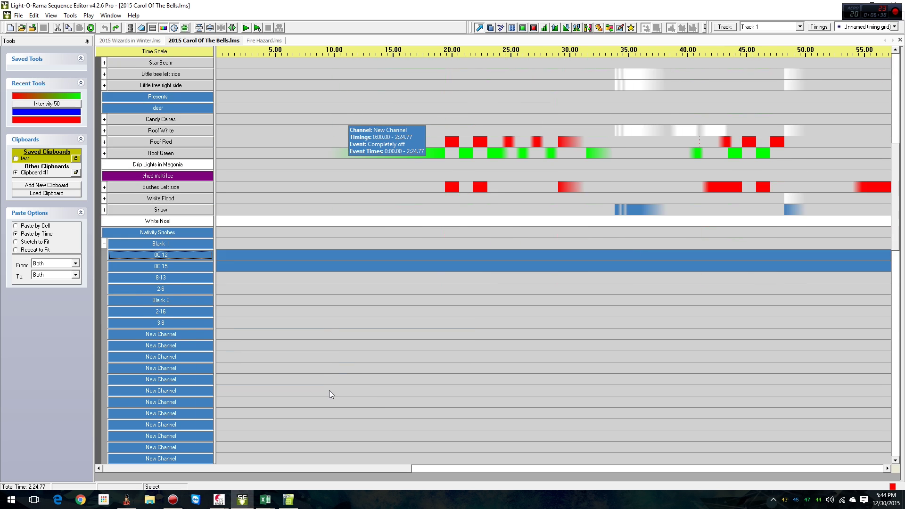
{"action": "scroll", "coordinate": [335, 391], "scroll_direction": "down", "scroll_amount": 4}
{"action": "scroll", "coordinate": [345, 396], "scroll_direction": "up", "scroll_amount": 10}
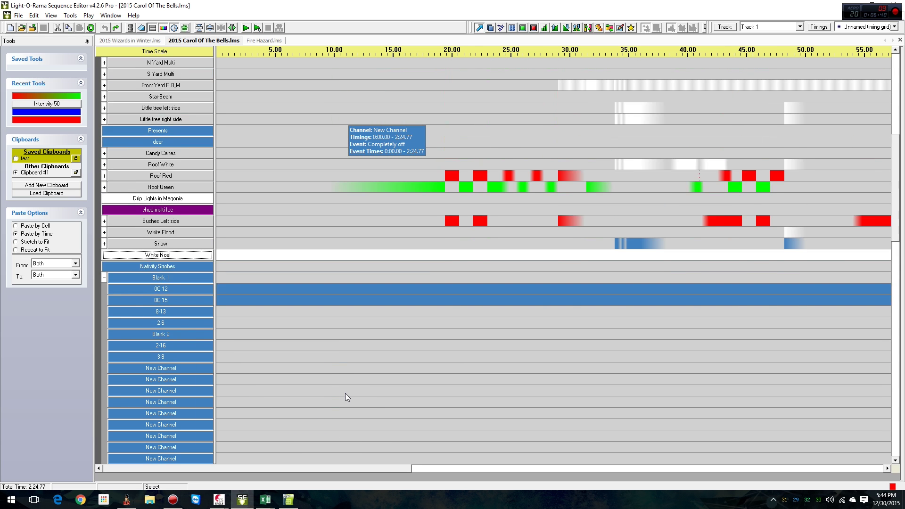
{"action": "scroll", "coordinate": [345, 396], "scroll_direction": "up", "scroll_amount": 2}
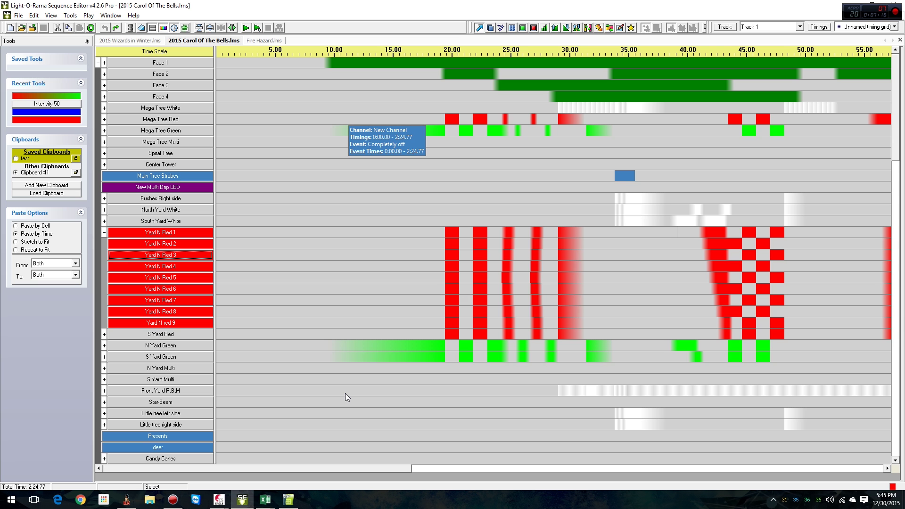
- Switch to the Channel Layout 2015 highlighted workbook in Excel, maximize it, and show the former Box 22 rows
{"action": "mouse_move", "coordinate": [265, 500]}
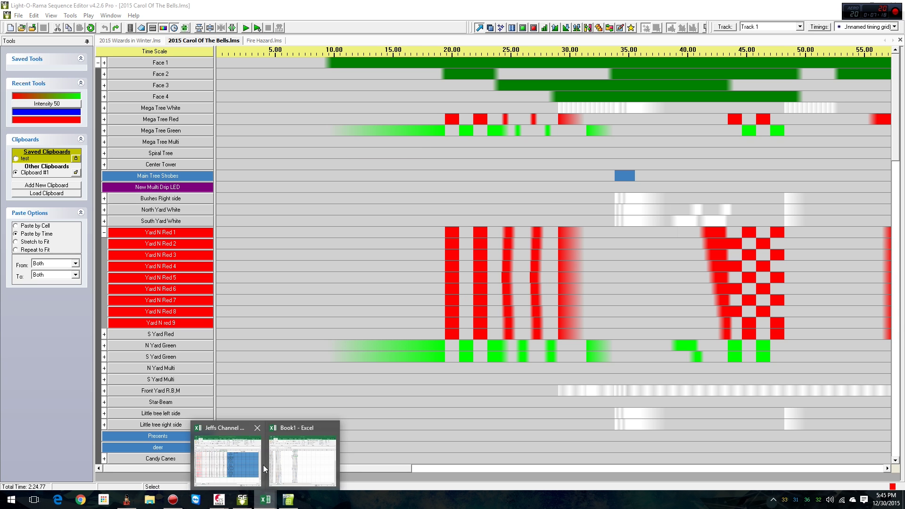
{"action": "left_click", "coordinate": [262, 464]}
{"action": "double_click", "coordinate": [635, 41]}
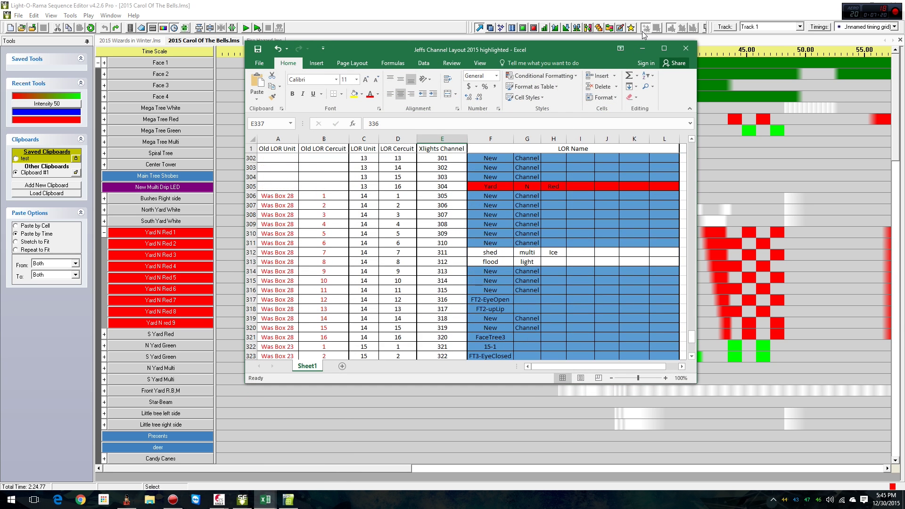
{"action": "left_click", "coordinate": [663, 48]}
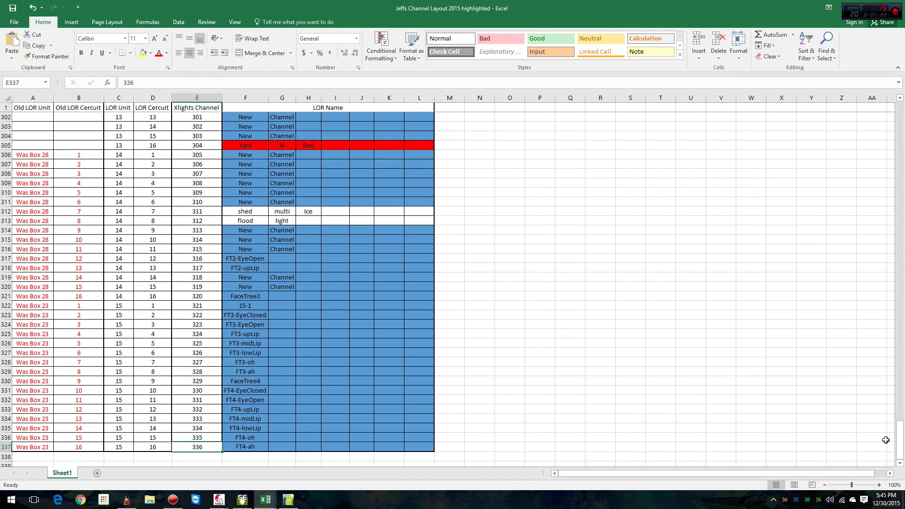
{"action": "left_click_drag", "start_coordinate": [899, 441], "coordinate": [877, 118]}
{"action": "scroll", "coordinate": [493, 218], "scroll_direction": "down", "scroll_amount": 16}
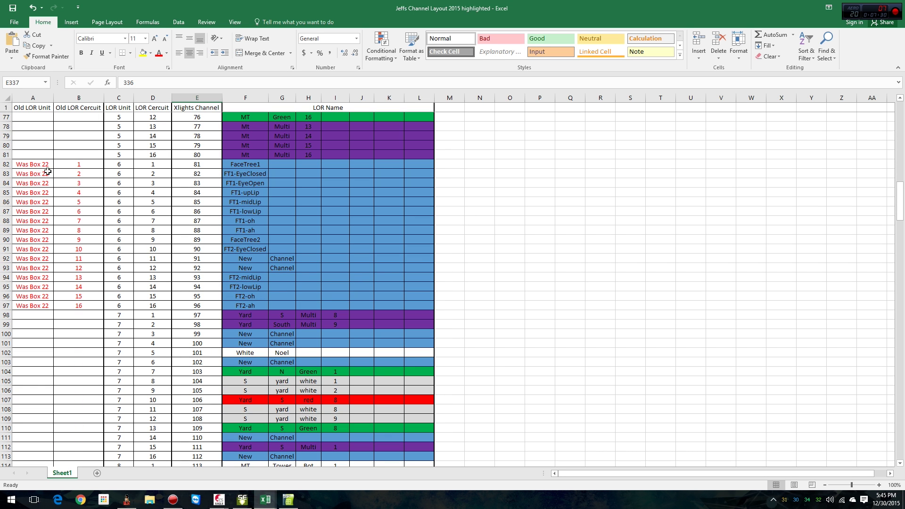
- Examine the LOR unit 6 block and compare the xLights channel numbers at its boundaries with units 5 and 7
{"action": "left_click_drag", "start_coordinate": [118, 164], "coordinate": [281, 305]}
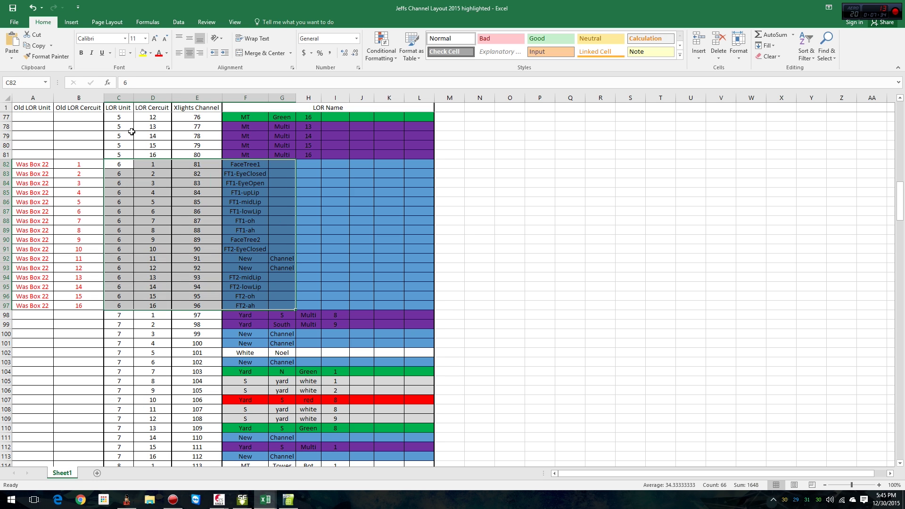
{"action": "left_click", "coordinate": [121, 156]}
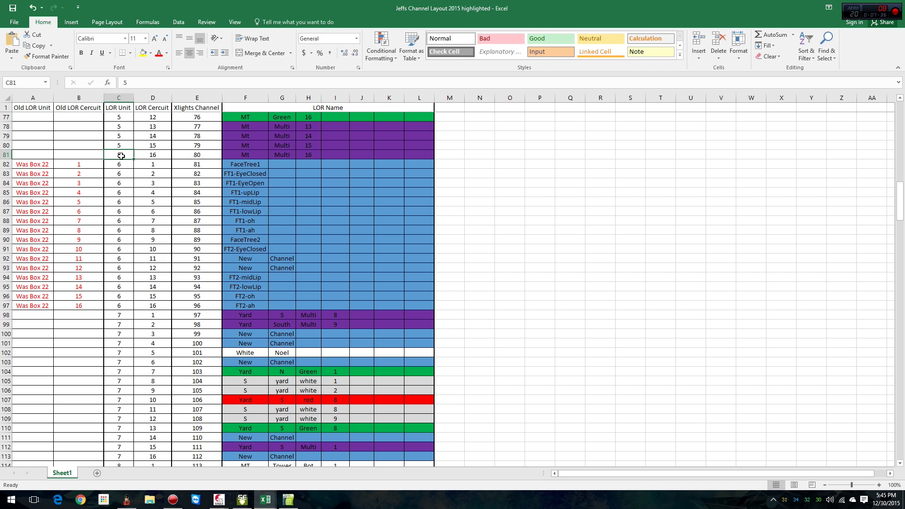
{"action": "left_click", "coordinate": [199, 156]}
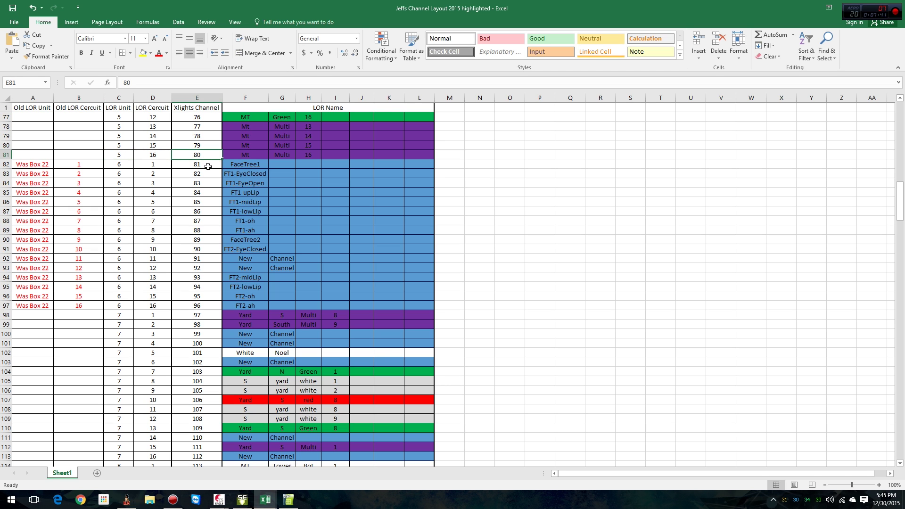
{"action": "left_click", "coordinate": [118, 318]}
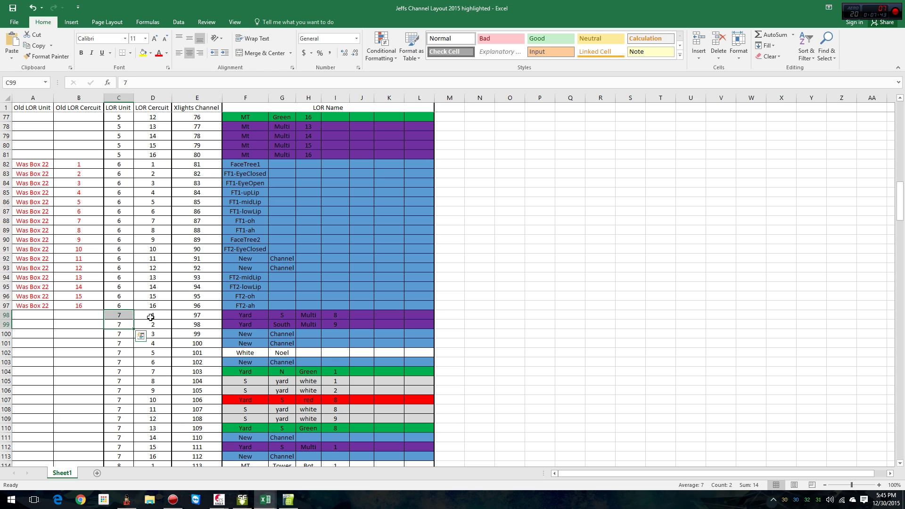
{"action": "left_click", "coordinate": [202, 314]}
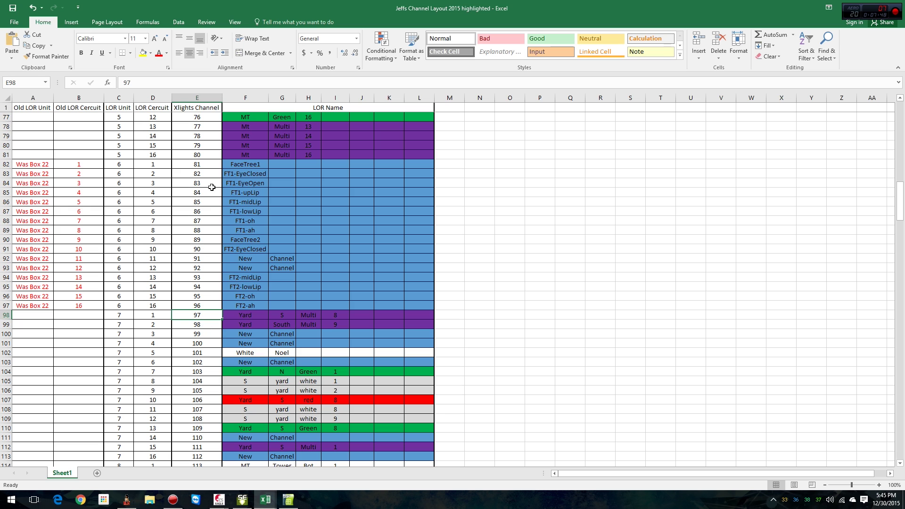
{"action": "left_click", "coordinate": [207, 163]}
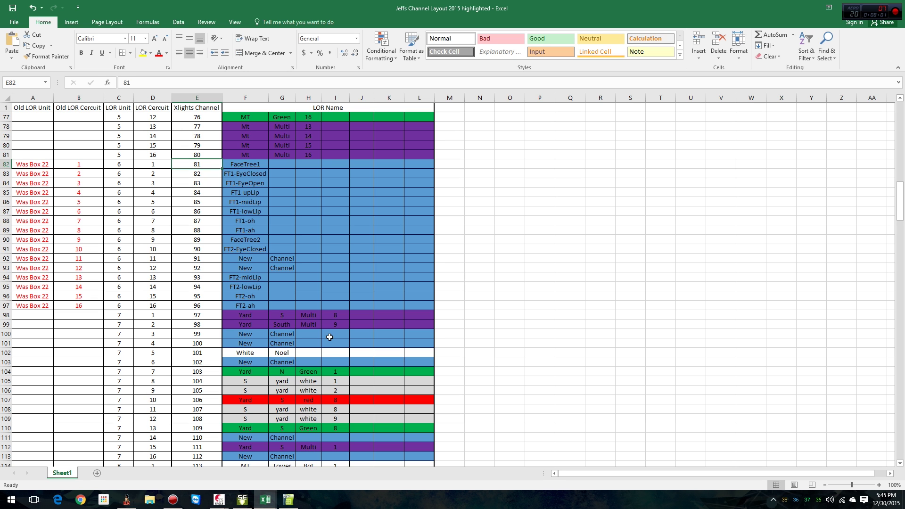
- Examine the workbook rows of LOR units 1 and 2, highlighting each unit's block down to channel 2-16
{"action": "scroll", "coordinate": [348, 345], "scroll_direction": "up", "scroll_amount": 20}
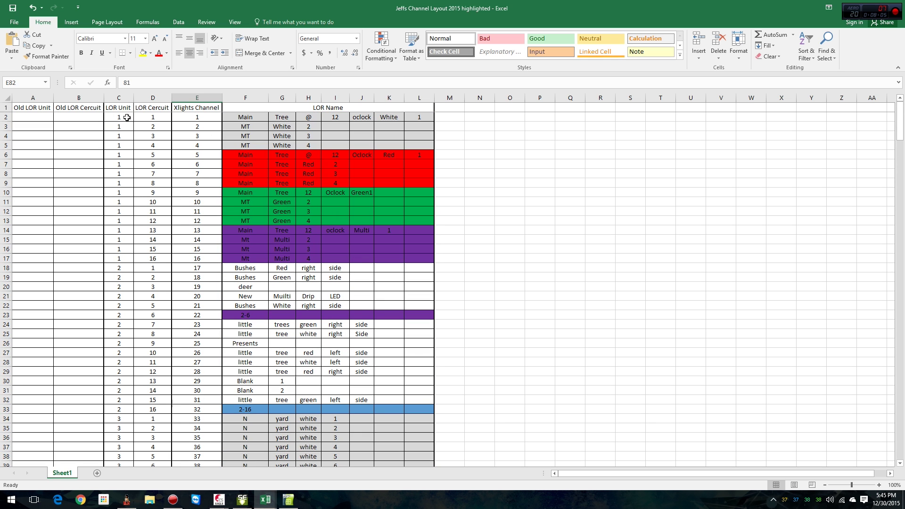
{"action": "left_click_drag", "start_coordinate": [122, 113], "coordinate": [438, 264]}
{"action": "left_click_drag", "start_coordinate": [116, 268], "coordinate": [425, 398]}
{"action": "left_click_drag", "start_coordinate": [121, 409], "coordinate": [424, 409]}
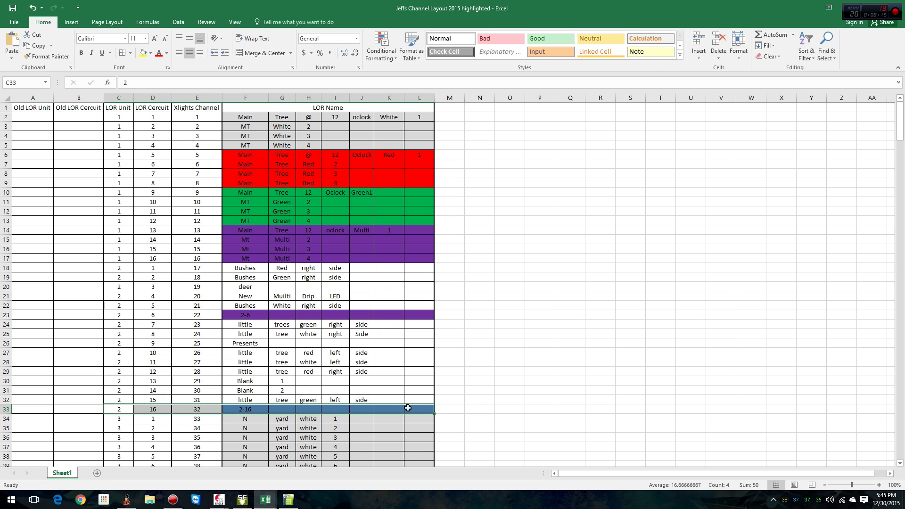
{"action": "left_click", "coordinate": [366, 401]}
{"action": "scroll", "coordinate": [255, 339], "scroll_direction": "down", "scroll_amount": 3}
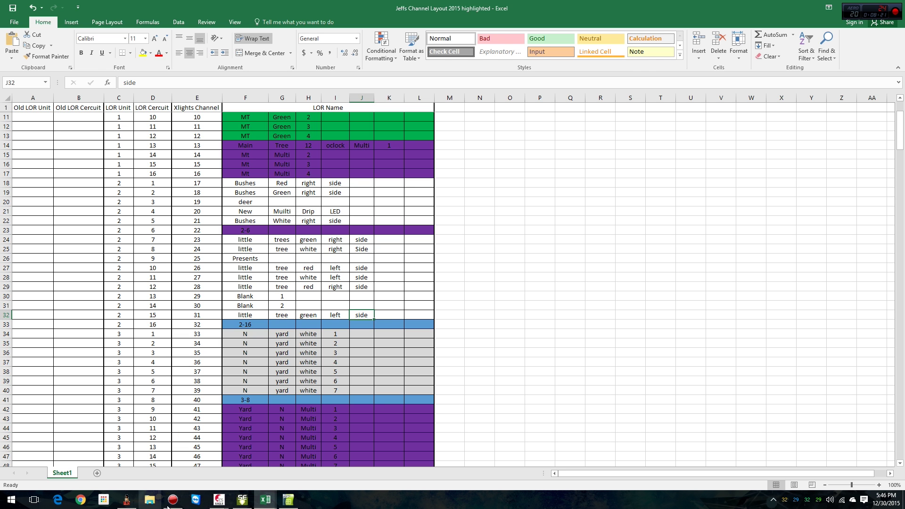
- Switch to the Light-O-Rama Sequence Editor and check the channel settings of Blank 1 and 0C 12 in the Extras group
{"action": "left_click", "coordinate": [242, 499]}
{"action": "scroll", "coordinate": [197, 398], "scroll_direction": "down", "scroll_amount": 2}
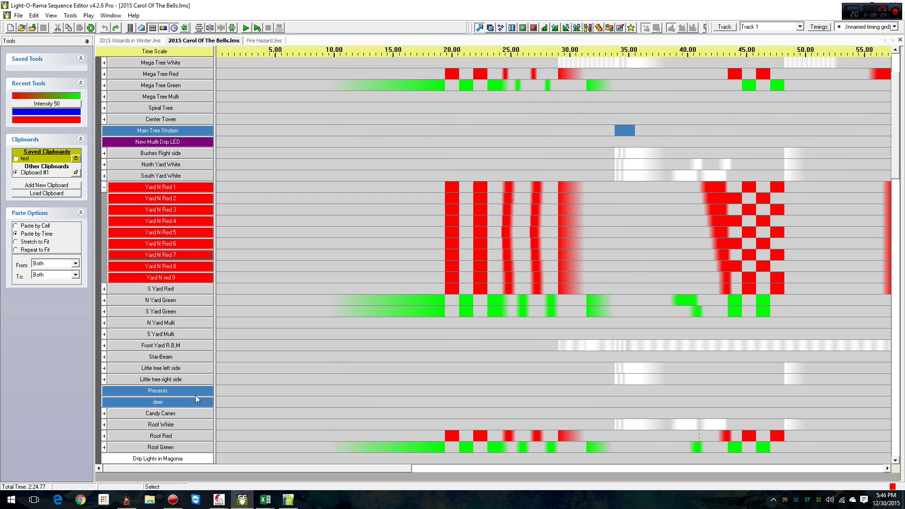
{"action": "scroll", "coordinate": [195, 394], "scroll_direction": "down", "scroll_amount": 6}
{"action": "double_click", "coordinate": [174, 377]}
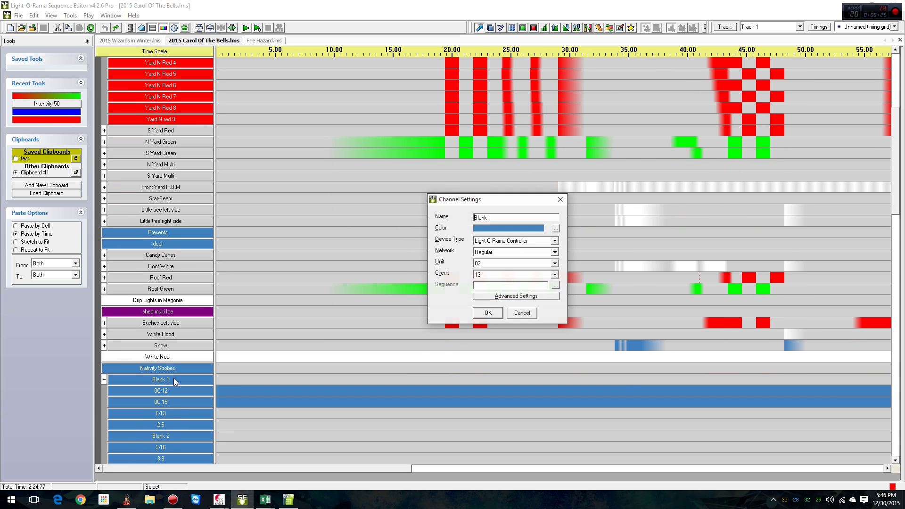
{"action": "left_click", "coordinate": [534, 314]}
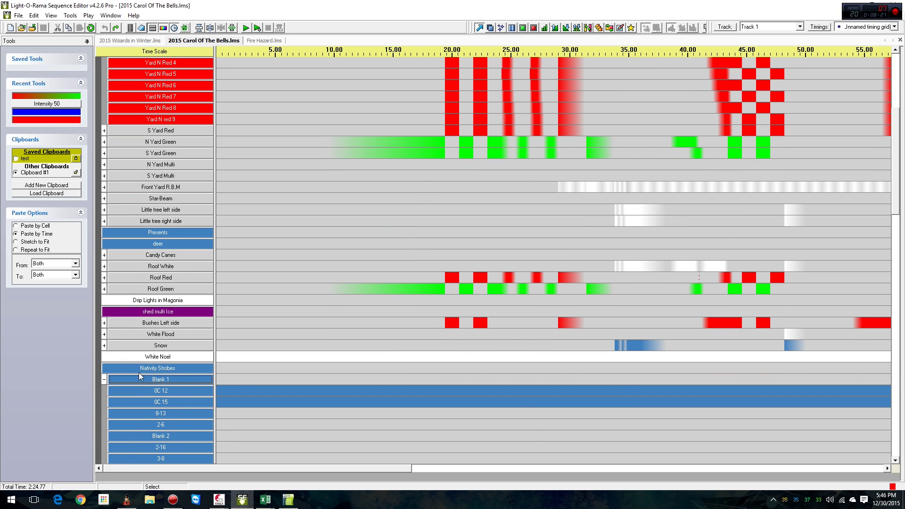
{"action": "double_click", "coordinate": [149, 390]}
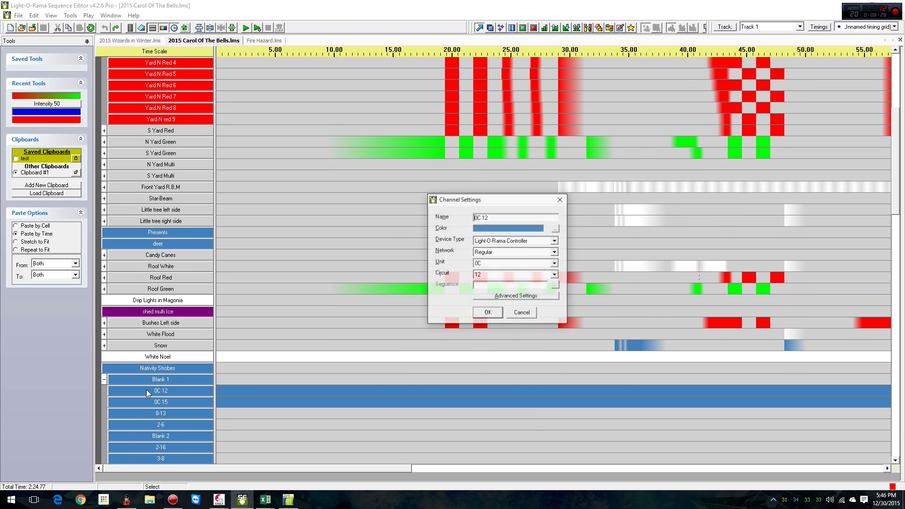
{"action": "left_click", "coordinate": [522, 314]}
- Switch back to the Excel channel layout and follow the LOR unit numbering from unit 2 to the boundary between units 9 and 0A
{"action": "left_click", "coordinate": [264, 499]}
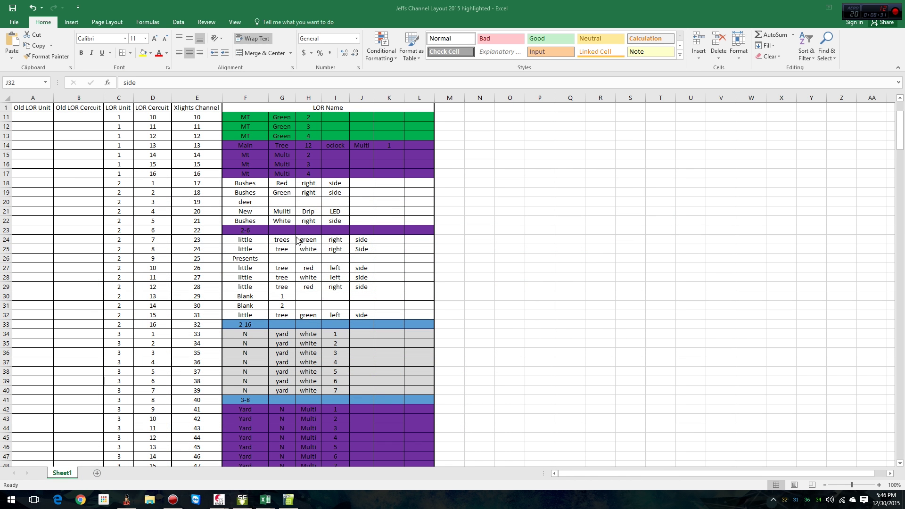
{"action": "scroll", "coordinate": [225, 334], "scroll_direction": "down", "scroll_amount": 2}
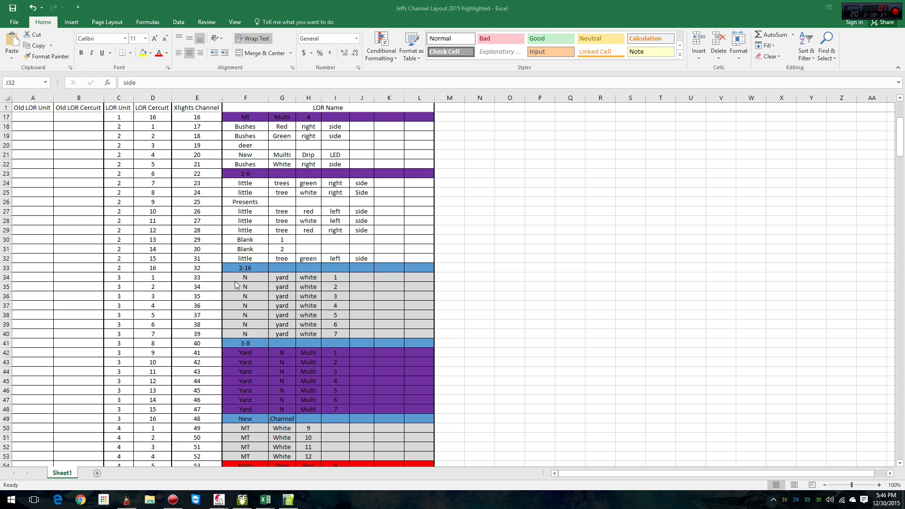
{"action": "scroll", "coordinate": [236, 285], "scroll_direction": "down", "scroll_amount": 18}
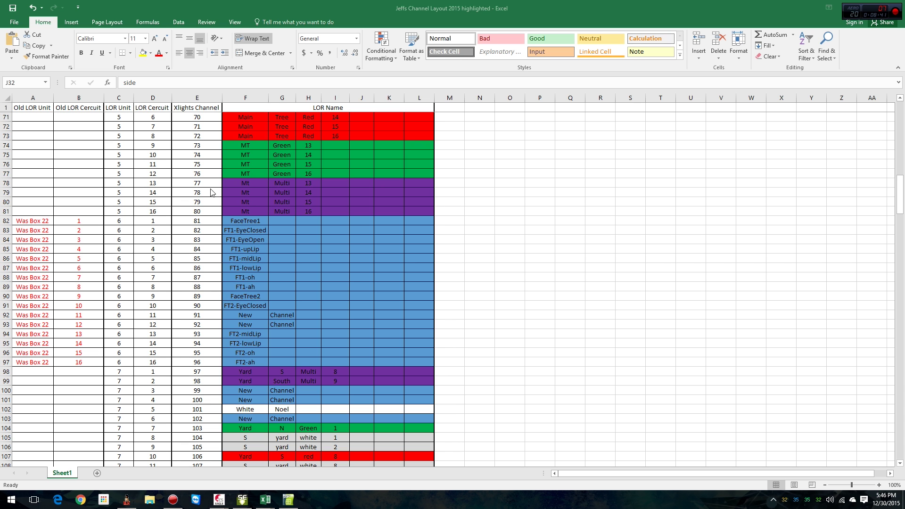
{"action": "scroll", "coordinate": [177, 171], "scroll_direction": "down", "scroll_amount": 16}
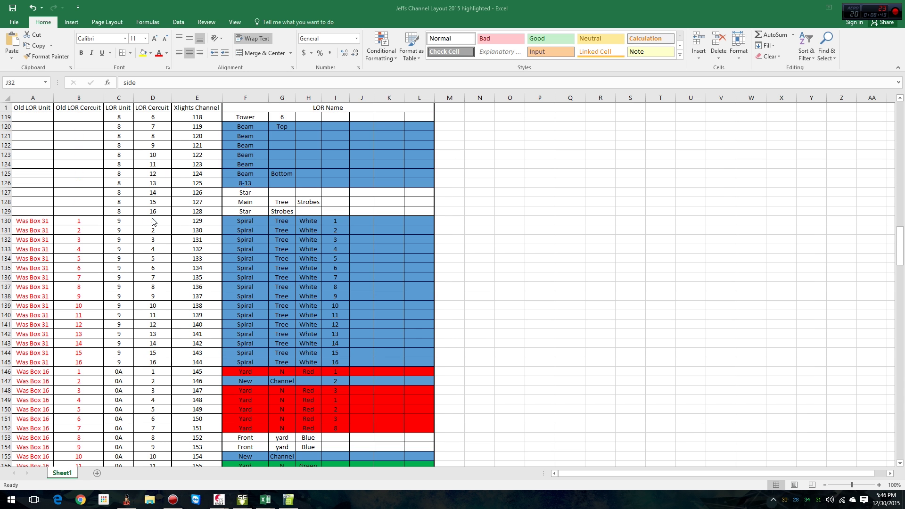
{"action": "scroll", "coordinate": [144, 220], "scroll_direction": "down", "scroll_amount": 6}
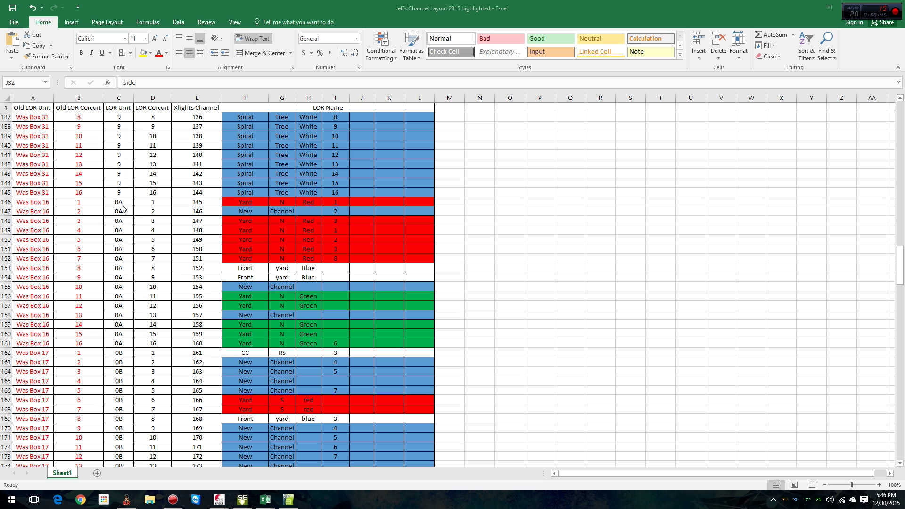
{"action": "left_click", "coordinate": [129, 190]}
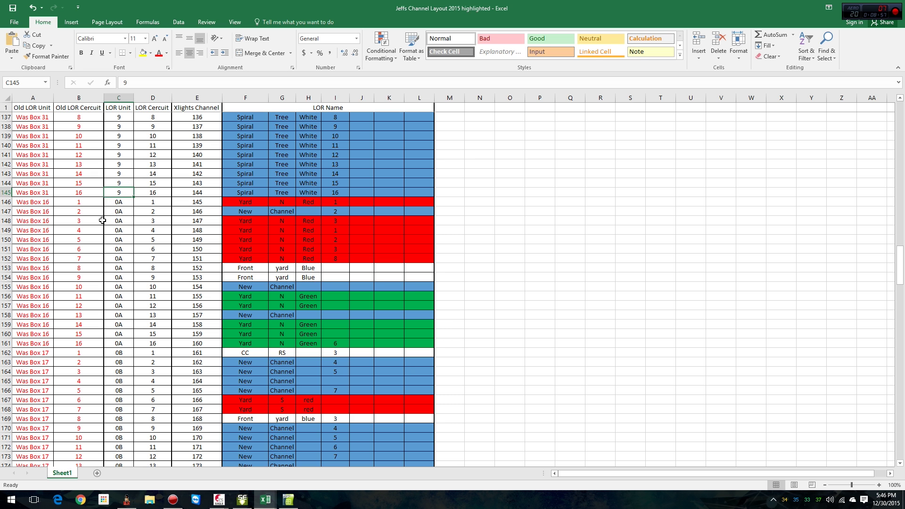
- Highlight the rows from LOR unit 0A through 0F and check the xLights channel of unit 10, circuit 1
{"action": "scroll", "coordinate": [101, 222], "scroll_direction": "down", "scroll_amount": 17}
{"action": "scroll", "coordinate": [123, 324], "scroll_direction": "down", "scroll_amount": 7}
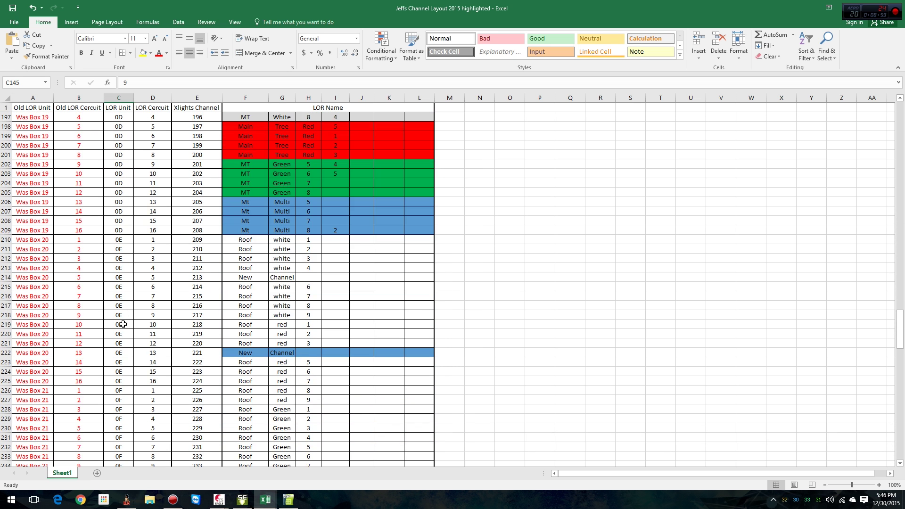
{"action": "scroll", "coordinate": [123, 324], "scroll_direction": "up", "scroll_amount": 20}
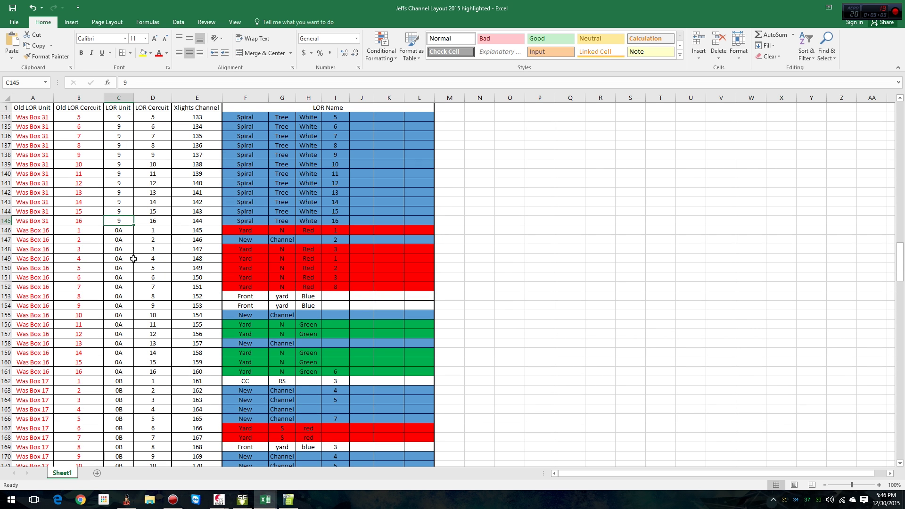
{"action": "left_click_drag", "start_coordinate": [119, 230], "coordinate": [412, 357]}
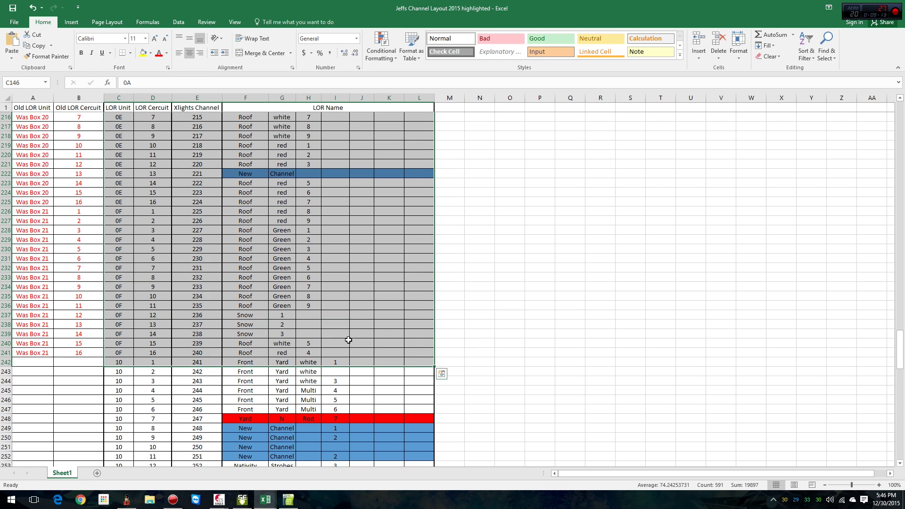
{"action": "left_click", "coordinate": [201, 363]}
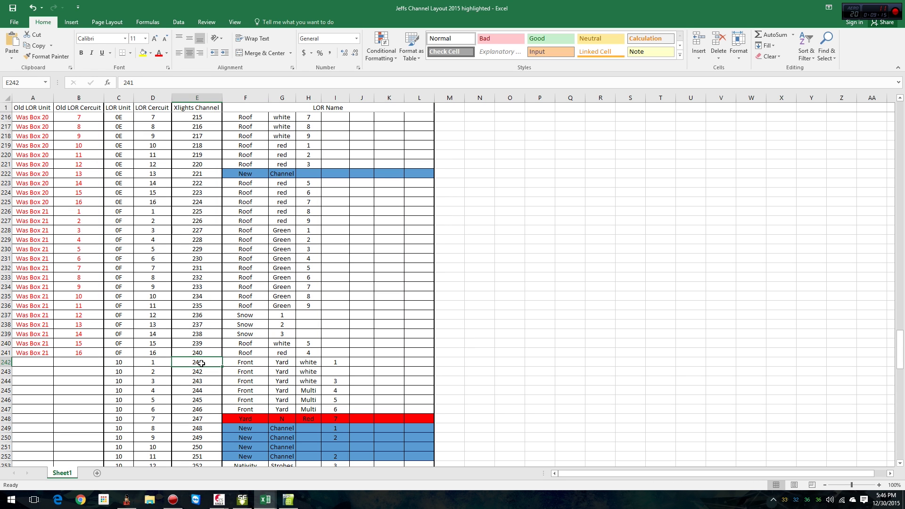
- Compare the former Box 16 rows with their LOR unit 0A numbering, highlighting all 16 circuits
{"action": "scroll", "coordinate": [202, 363], "scroll_direction": "up", "scroll_amount": 14}
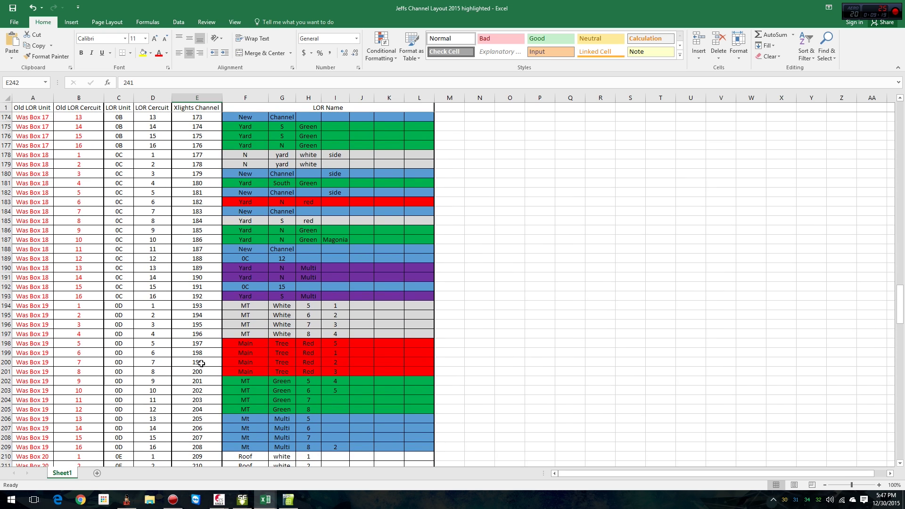
{"action": "scroll", "coordinate": [201, 363], "scroll_direction": "up", "scroll_amount": 14}
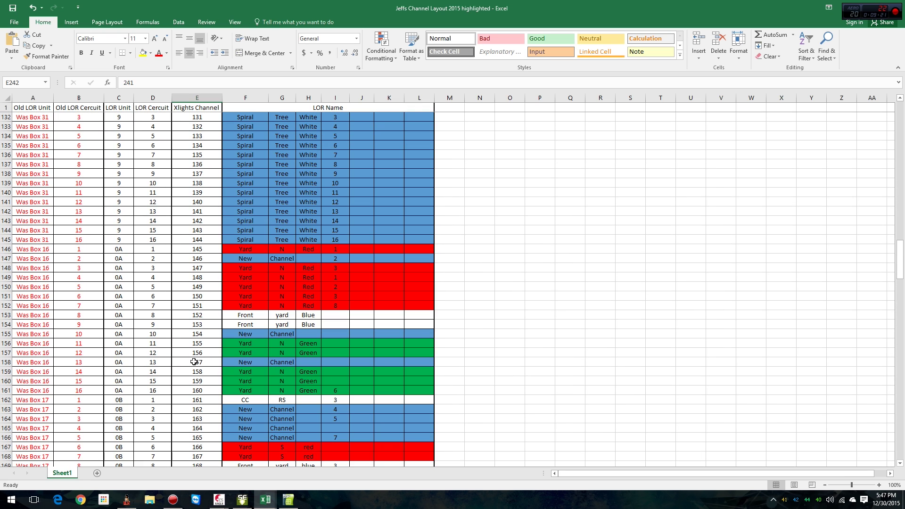
{"action": "left_click", "coordinate": [207, 253]}
{"action": "left_click_drag", "start_coordinate": [20, 257], "coordinate": [38, 356]}
{"action": "left_click_drag", "start_coordinate": [124, 249], "coordinate": [133, 391]}
{"action": "scroll", "coordinate": [240, 252], "scroll_direction": "down", "scroll_amount": 3}
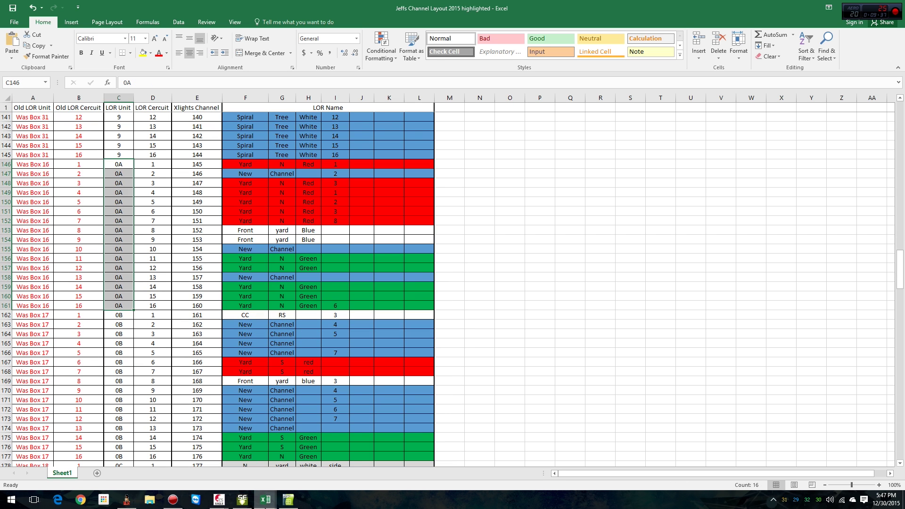
- Switch to the Light-O-Rama Sequence Editor and check the channel settings of Yard N Red 8 and Yard N red 9
{"action": "mouse_move", "coordinate": [265, 500]}
{"action": "mouse_move", "coordinate": [298, 473]}
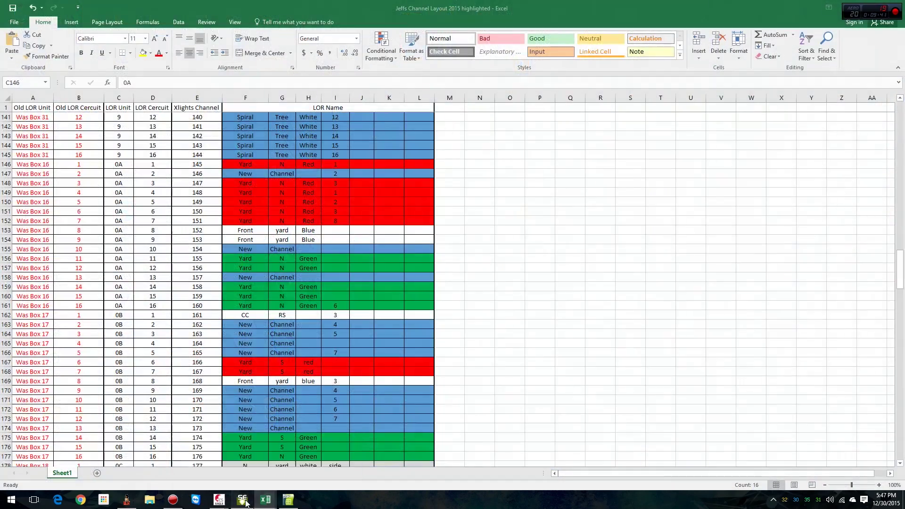
{"action": "left_click", "coordinate": [242, 500]}
{"action": "scroll", "coordinate": [227, 364], "scroll_direction": "down", "scroll_amount": 2}
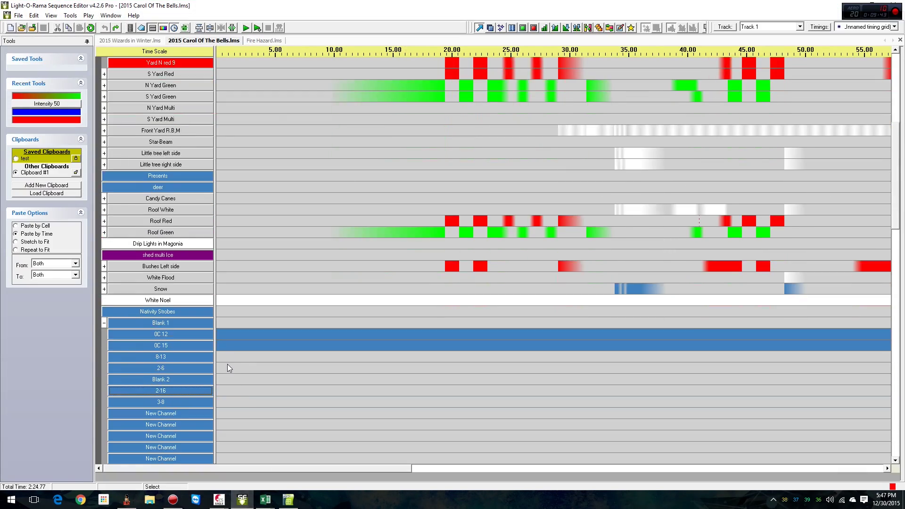
{"action": "scroll", "coordinate": [229, 369], "scroll_direction": "up", "scroll_amount": 6}
{"action": "scroll", "coordinate": [229, 370], "scroll_direction": "up", "scroll_amount": 3}
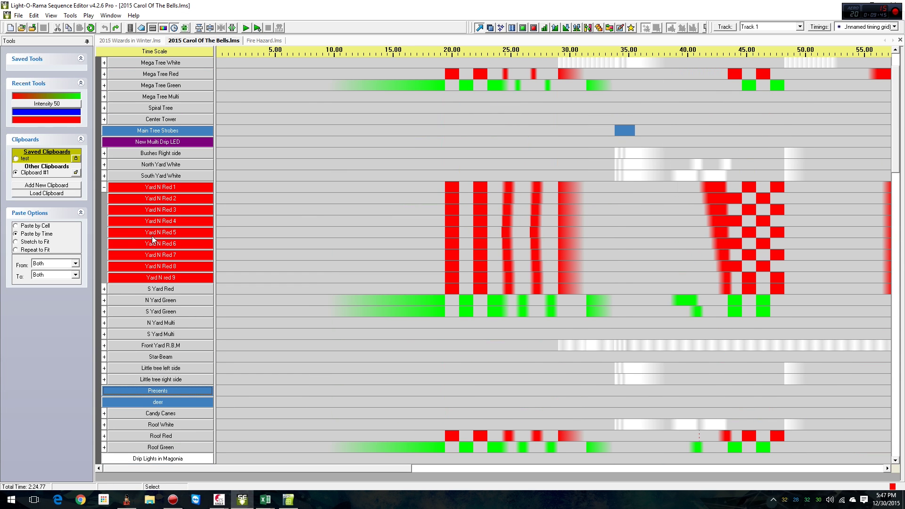
{"action": "double_click", "coordinate": [158, 267]}
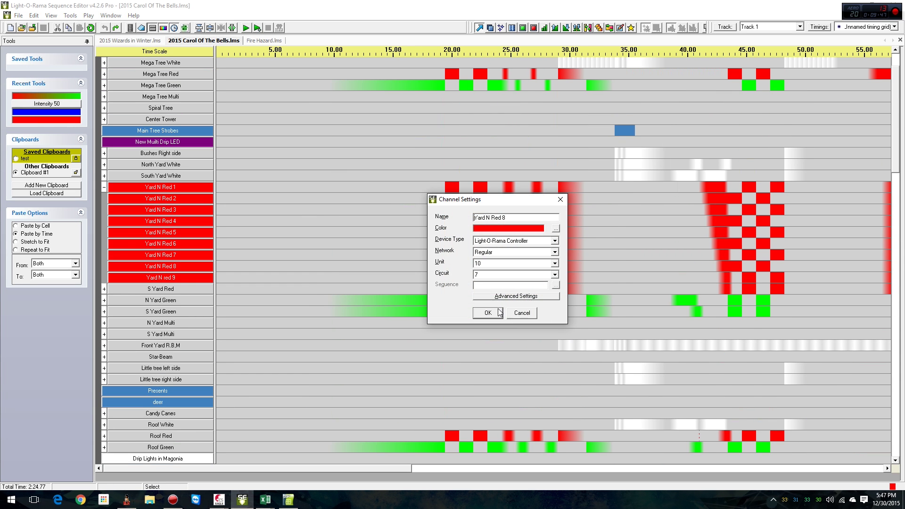
{"action": "left_click", "coordinate": [531, 312]}
{"action": "double_click", "coordinate": [198, 278]}
{"action": "left_click", "coordinate": [523, 314]}
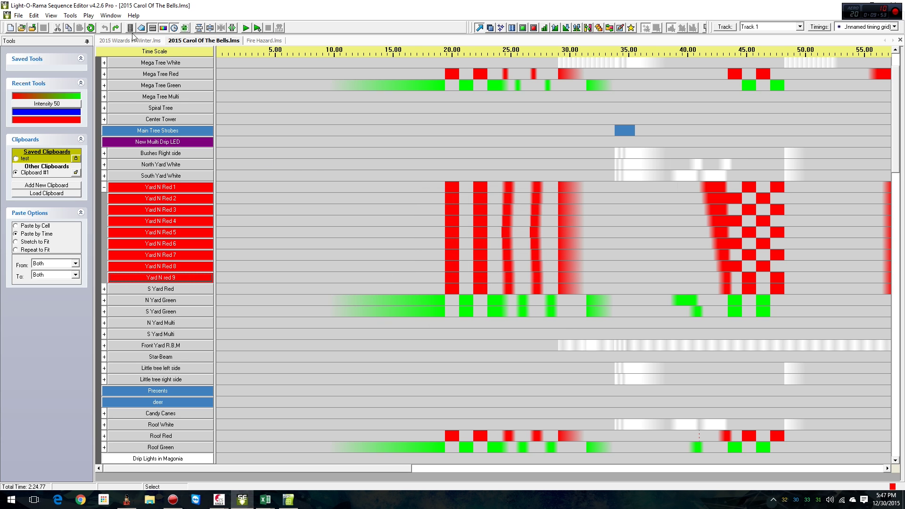
- Look through the Track 1 unit and circuit assignments in Channel Configuration, from the face trees to the mega tree channels, and cancel without keeping changes
{"action": "left_click", "coordinate": [70, 15]}
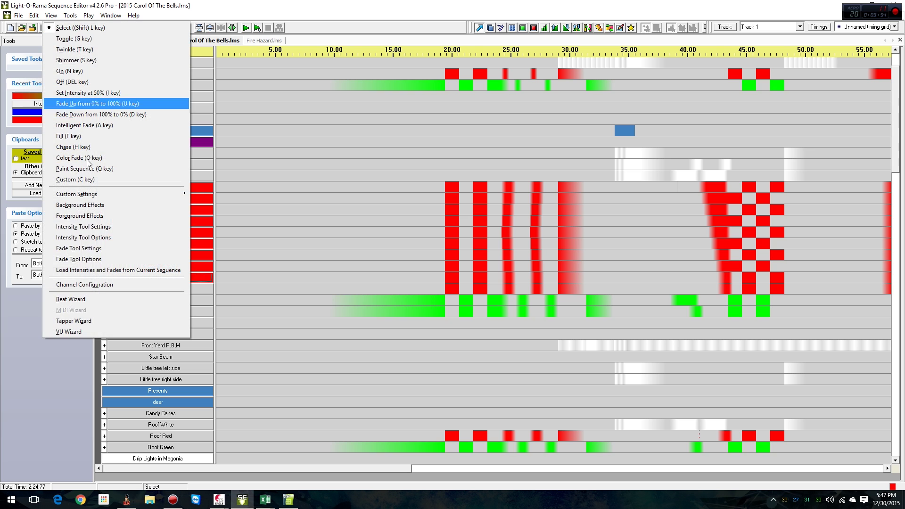
{"action": "left_click", "coordinate": [85, 284]}
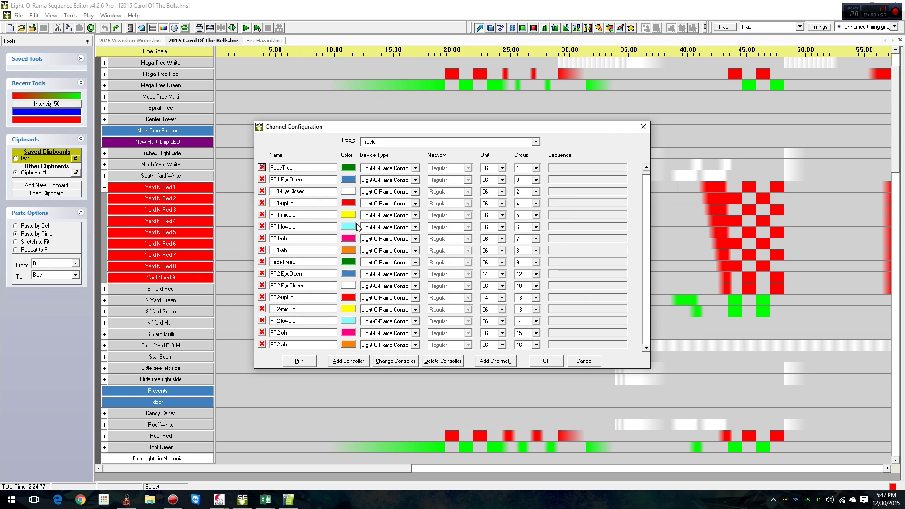
{"action": "scroll", "coordinate": [482, 239], "scroll_direction": "down", "scroll_amount": 4}
{"action": "scroll", "coordinate": [415, 218], "scroll_direction": "down", "scroll_amount": 8}
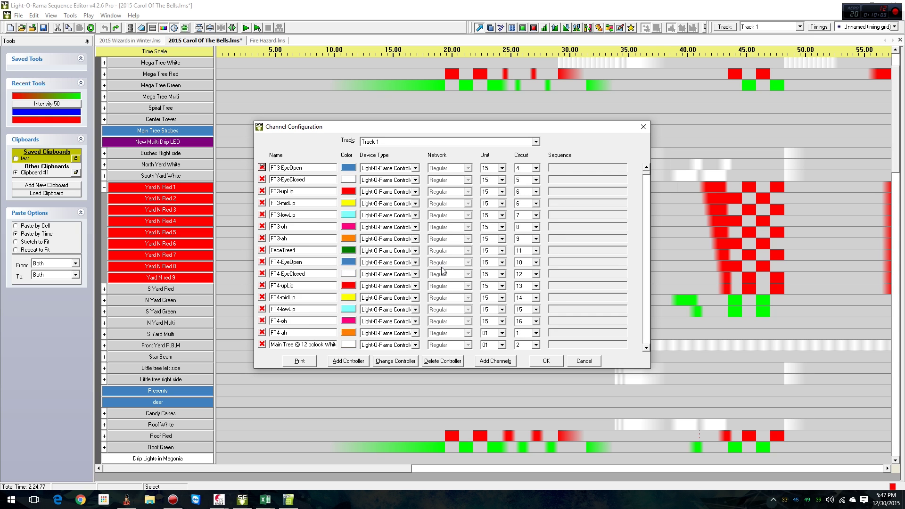
{"action": "scroll", "coordinate": [447, 270], "scroll_direction": "down", "scroll_amount": 3}
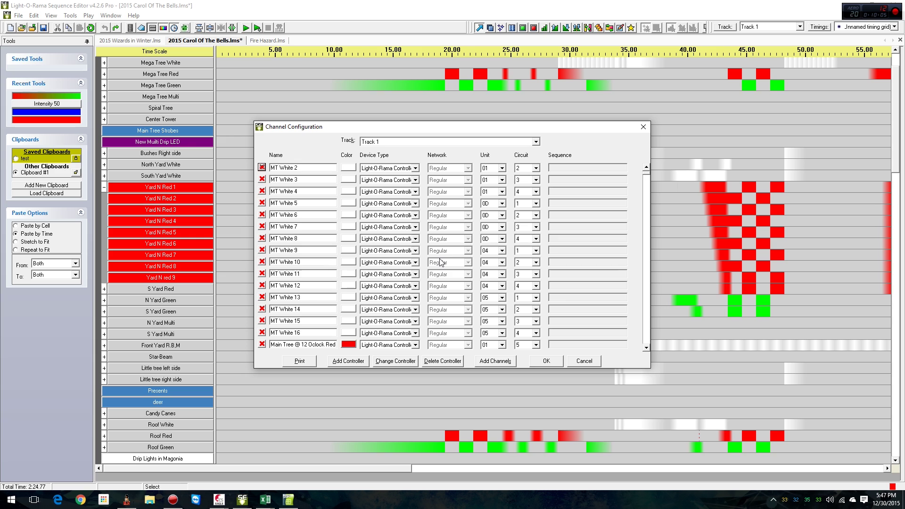
{"action": "scroll", "coordinate": [440, 264], "scroll_direction": "down", "scroll_amount": 7}
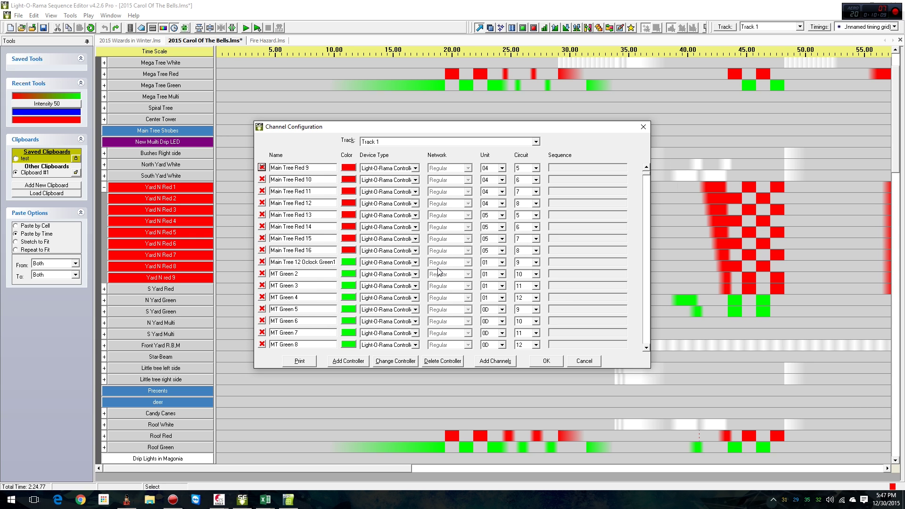
{"action": "scroll", "coordinate": [438, 272], "scroll_direction": "down", "scroll_amount": 4}
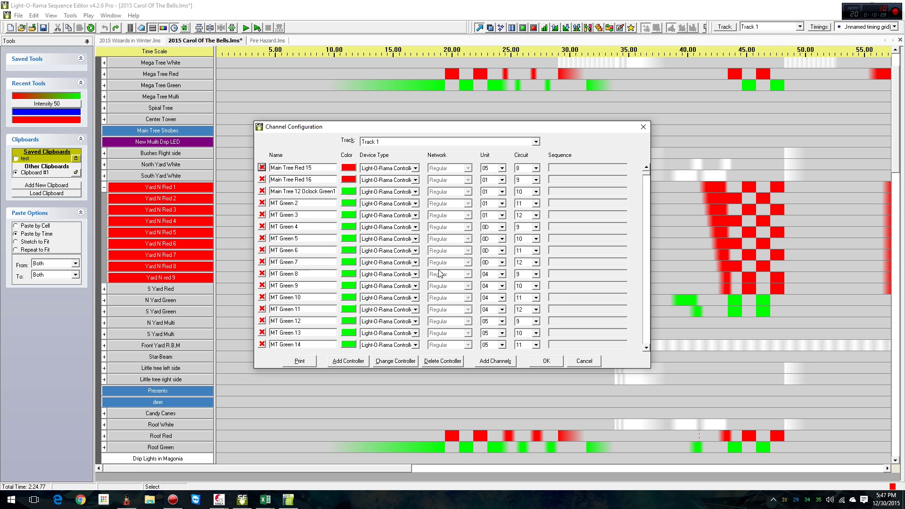
{"action": "left_click", "coordinate": [573, 363]}
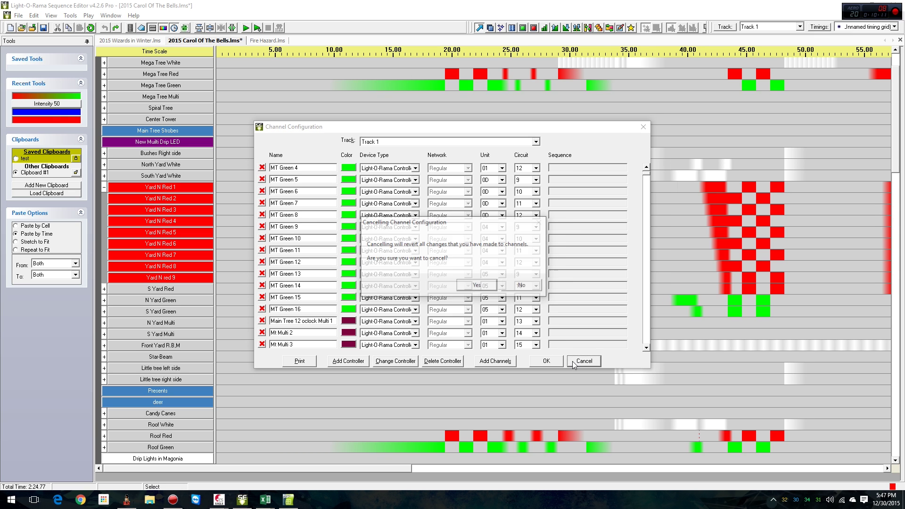
{"action": "left_click", "coordinate": [475, 286]}
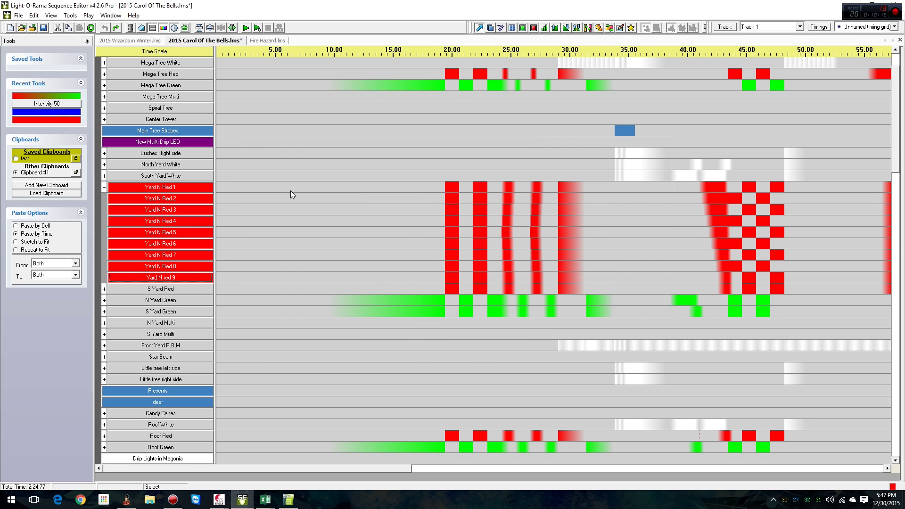
- Collapse the Extras channel group that contains Blank 1 and the New Channel entries
{"action": "scroll", "coordinate": [290, 211], "scroll_direction": "down", "scroll_amount": 8}
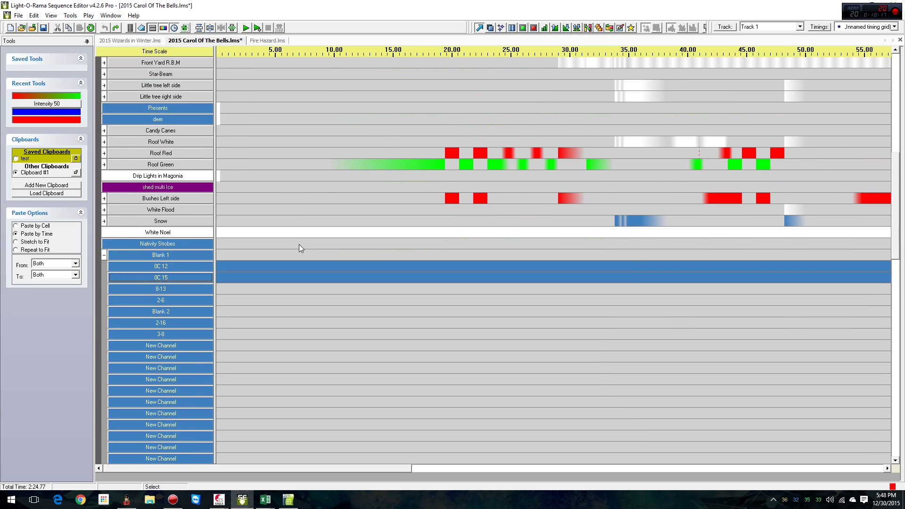
{"action": "scroll", "coordinate": [300, 244], "scroll_direction": "down", "scroll_amount": 4}
{"action": "scroll", "coordinate": [299, 242], "scroll_direction": "up", "scroll_amount": 4}
{"action": "left_click", "coordinate": [103, 254]}
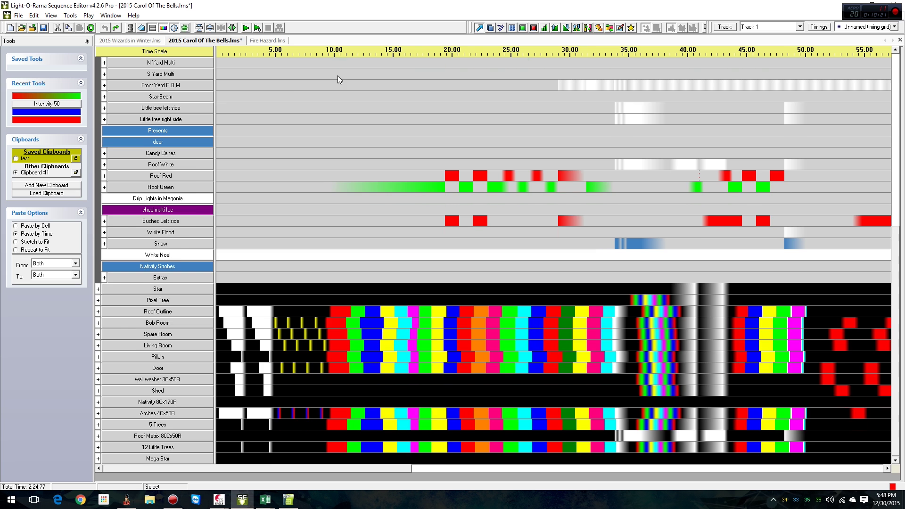
- Expand the Face 1 group and check the channel settings of FT1-oh, leaving them unchanged
{"action": "scroll", "coordinate": [301, 199], "scroll_direction": "up", "scroll_amount": 9}
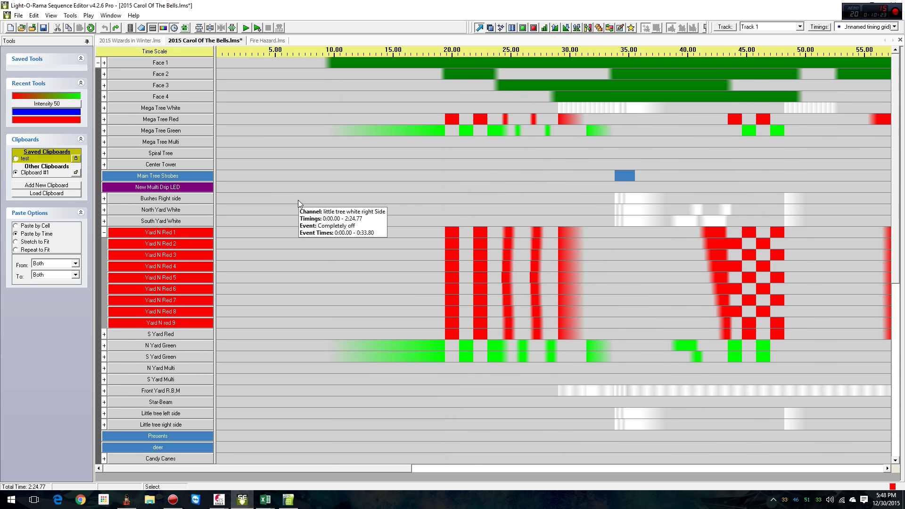
{"action": "left_click", "coordinate": [104, 62]}
{"action": "double_click", "coordinate": [171, 132]}
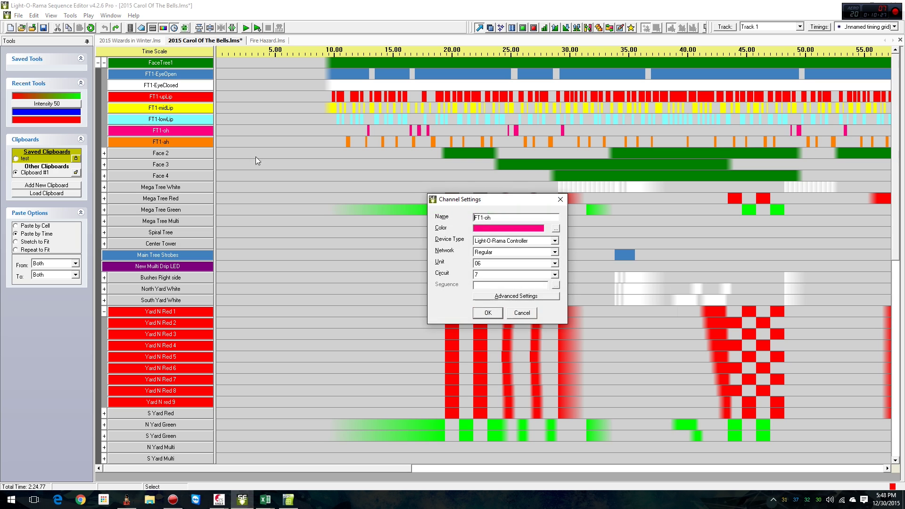
{"action": "left_click", "coordinate": [531, 316]}
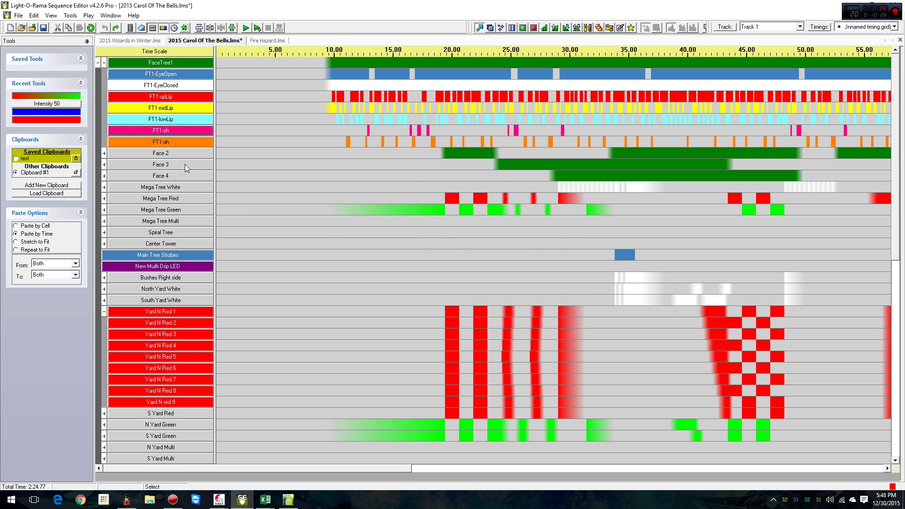
- Expand the Mega Tree White group and check the channel settings of Main Tree @ 12 oclock White 1 and MT White 12
{"action": "left_click", "coordinate": [104, 187]}
{"action": "double_click", "coordinate": [160, 187]}
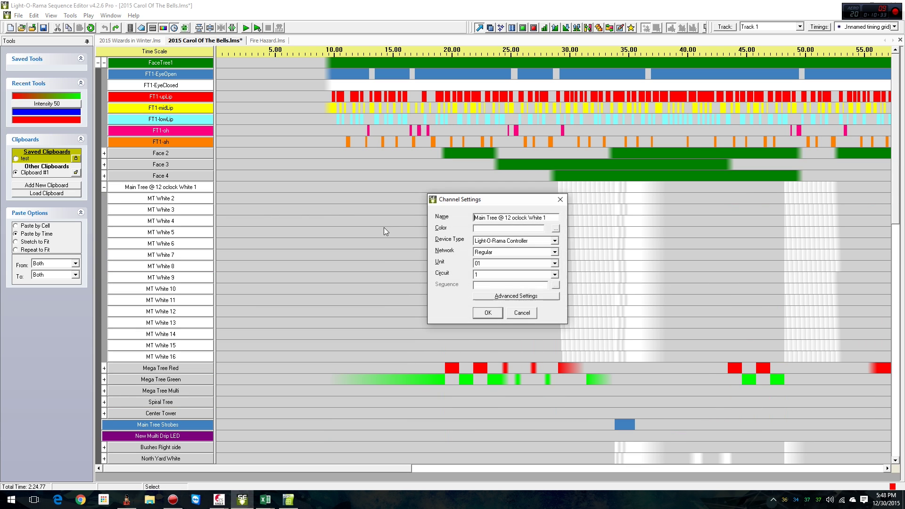
{"action": "left_click", "coordinate": [521, 313]}
{"action": "double_click", "coordinate": [182, 313]}
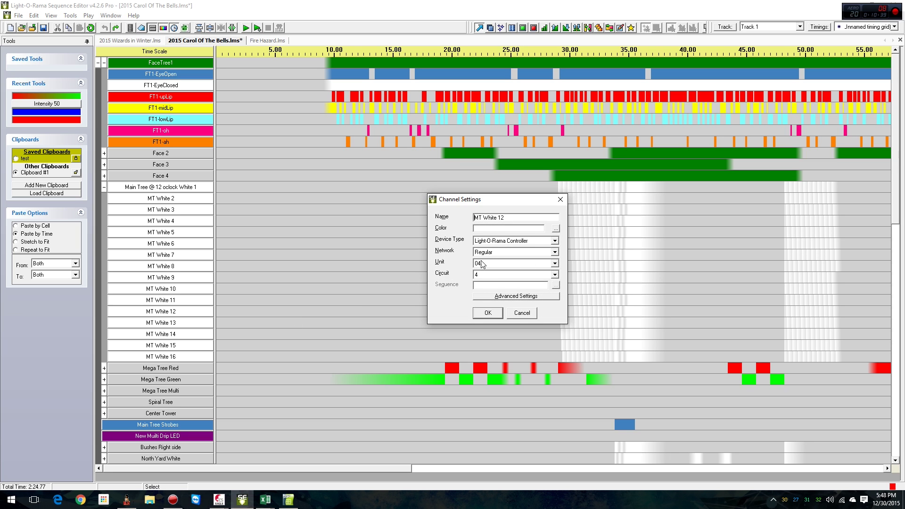
{"action": "left_click", "coordinate": [522, 313]}
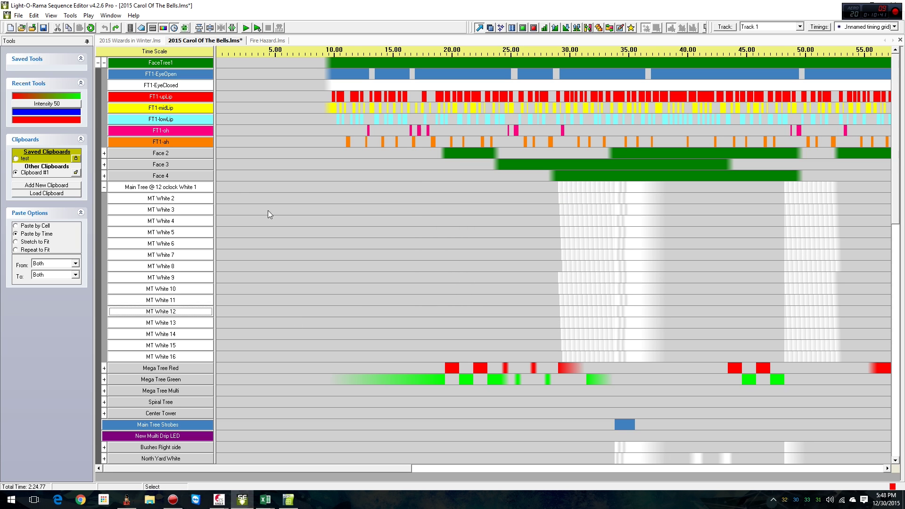
- Highlight all 16 Mega Tree White rows and check the channel settings of MT White 4
{"action": "left_click_drag", "start_coordinate": [241, 183], "coordinate": [305, 356]}
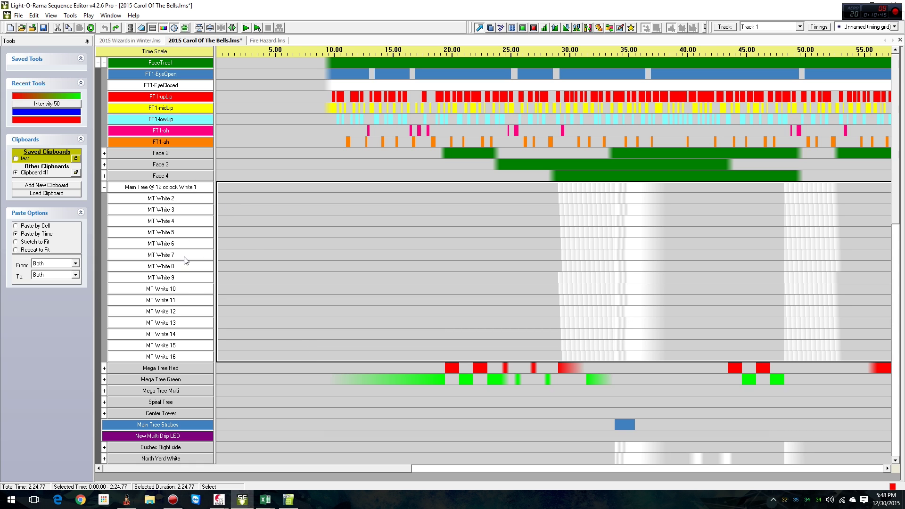
{"action": "double_click", "coordinate": [190, 220]}
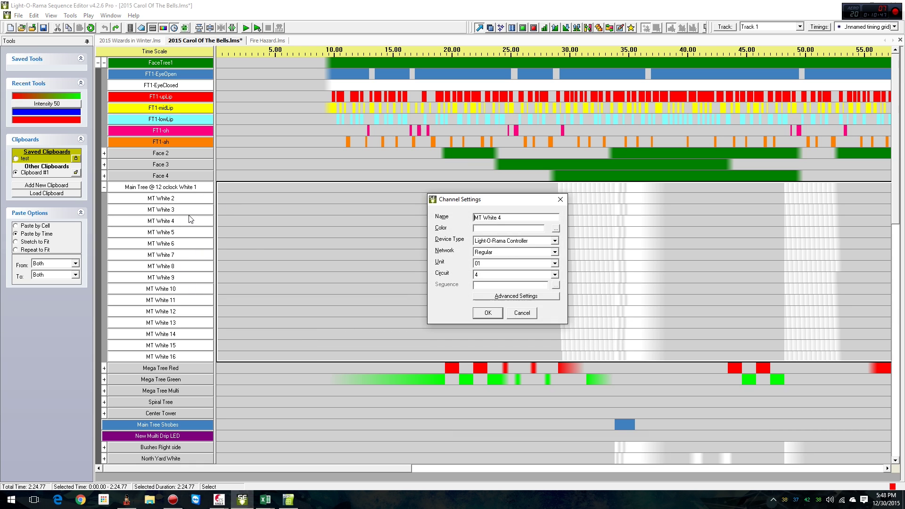
{"action": "left_click", "coordinate": [521, 312]}
- Reorder the Mega Tree White group by moving MT White 3 above MT White 2
{"action": "left_click", "coordinate": [376, 255]}
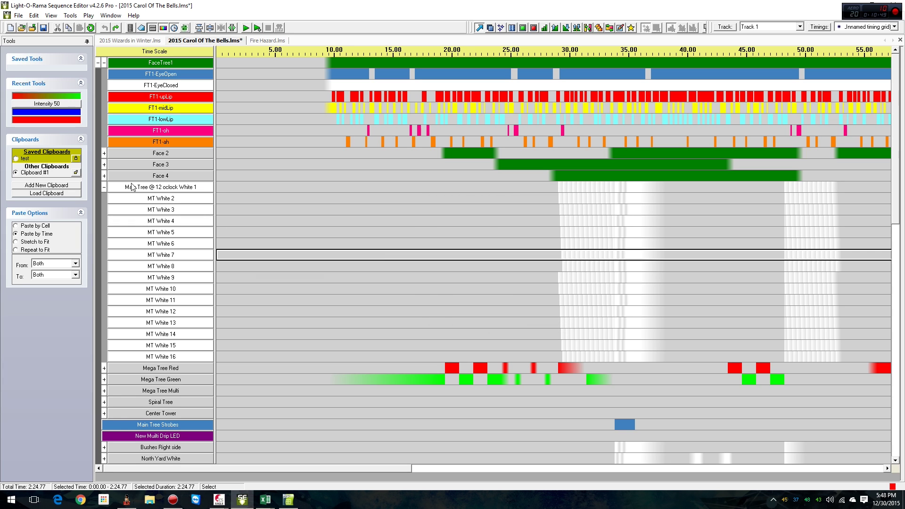
{"action": "left_click", "coordinate": [166, 204]}
{"action": "left_click_drag", "start_coordinate": [166, 204], "coordinate": [166, 217]}
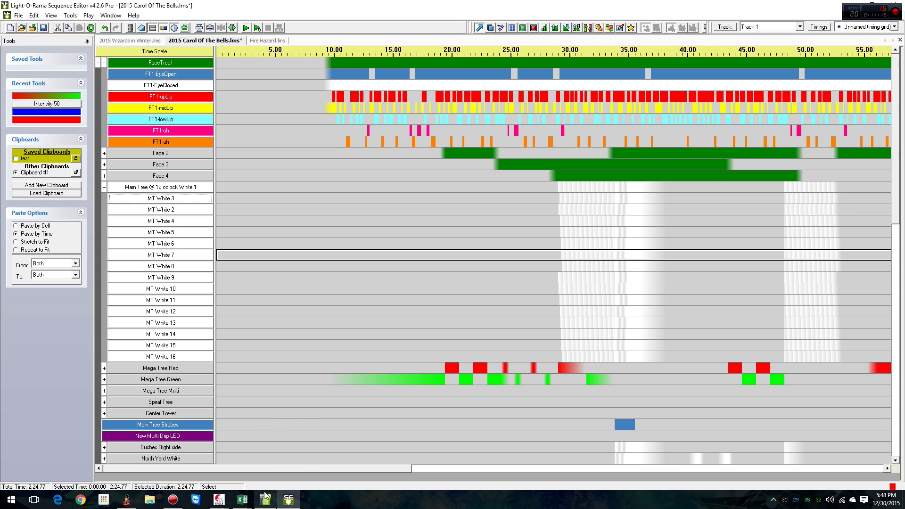
- Switch to Chrome and open the video Import as Effects Tutorial - 4.0.32 from the YouTube channel's uploads
{"action": "mouse_move", "coordinate": [265, 494]}
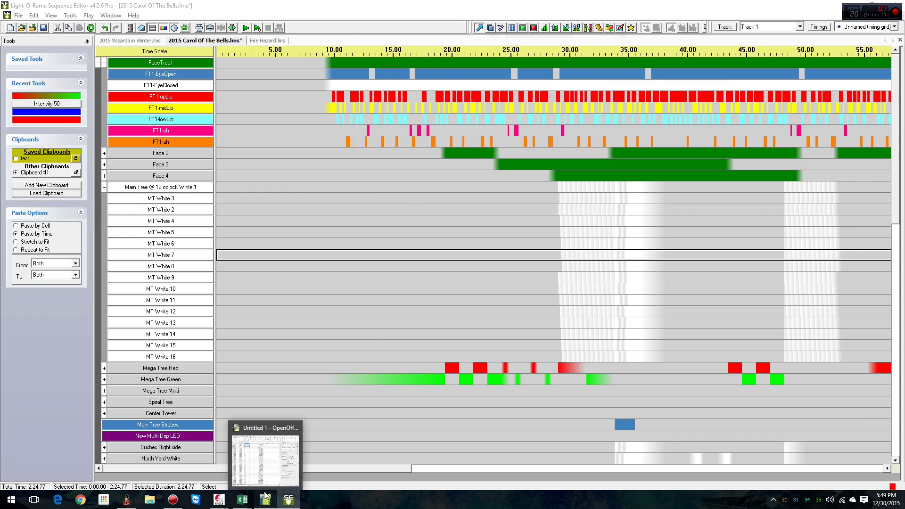
{"action": "left_click", "coordinate": [264, 496]}
{"action": "left_click", "coordinate": [263, 496]}
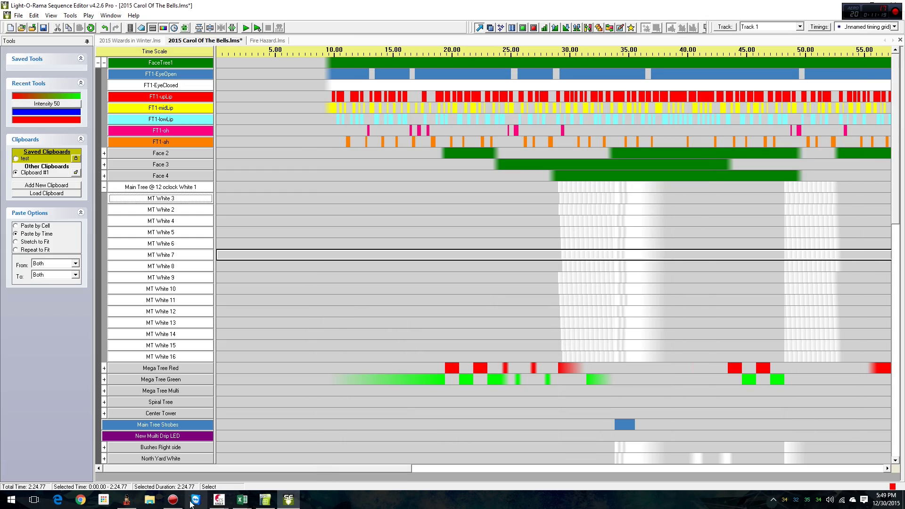
{"action": "mouse_move", "coordinate": [173, 498]}
{"action": "mouse_move", "coordinate": [198, 455]}
{"action": "left_click", "coordinate": [80, 500]}
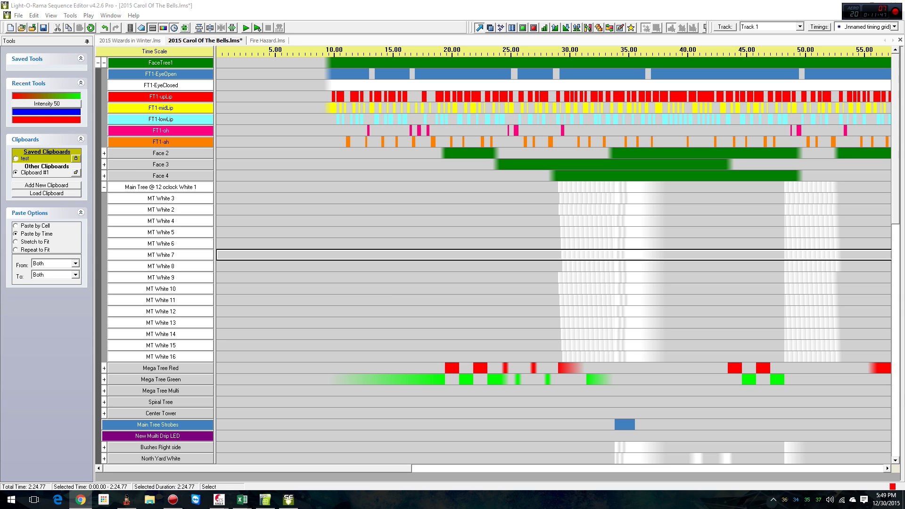
{"action": "key", "text": "alt+Tab"}
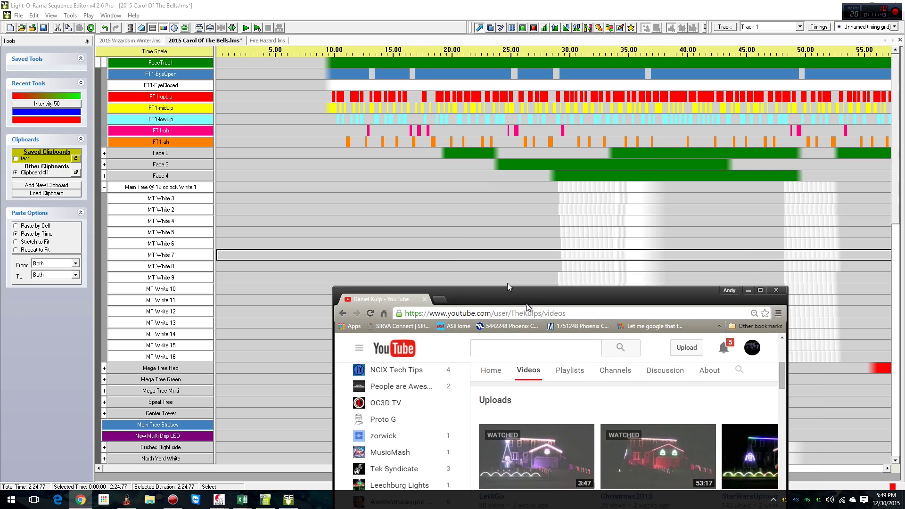
{"action": "scroll", "coordinate": [600, 264], "scroll_direction": "down", "scroll_amount": 5}
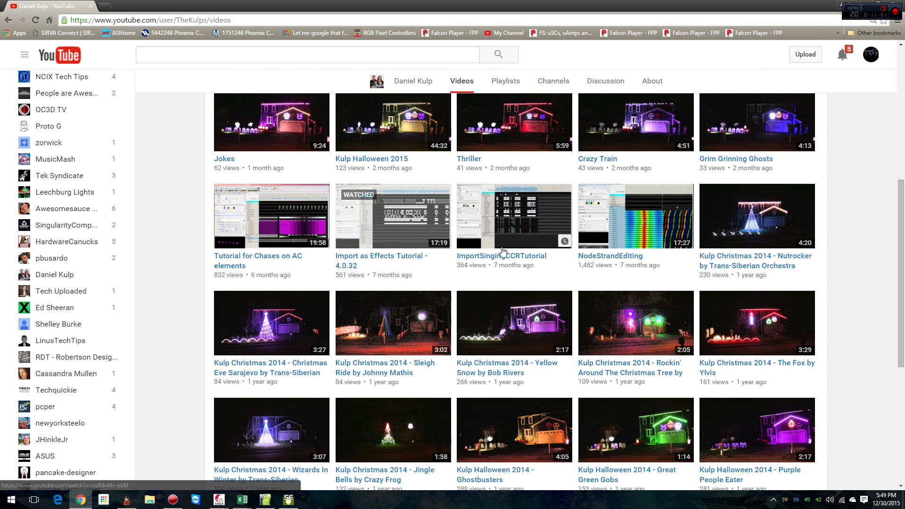
{"action": "left_click", "coordinate": [339, 258]}
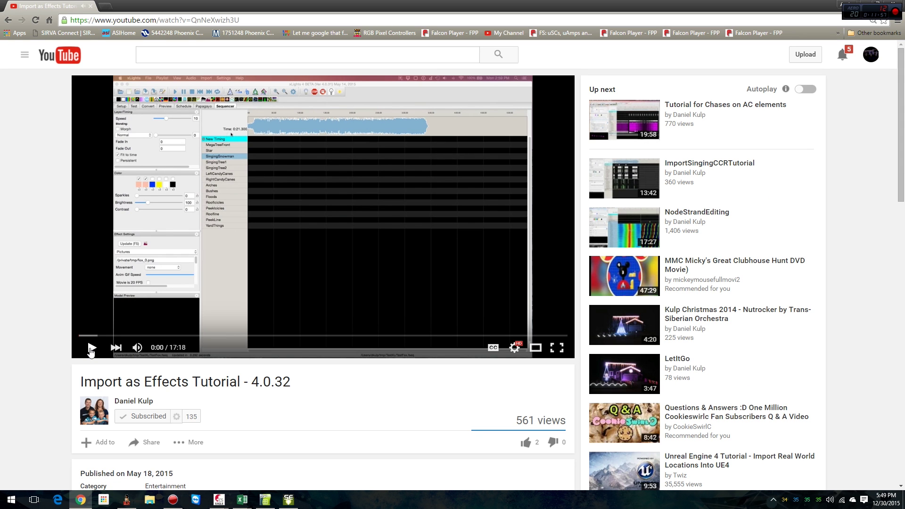
- Open YouTube in a new browser tab and go to the subscribed channel with the Snoopy avatar
{"action": "left_click", "coordinate": [109, 5]}
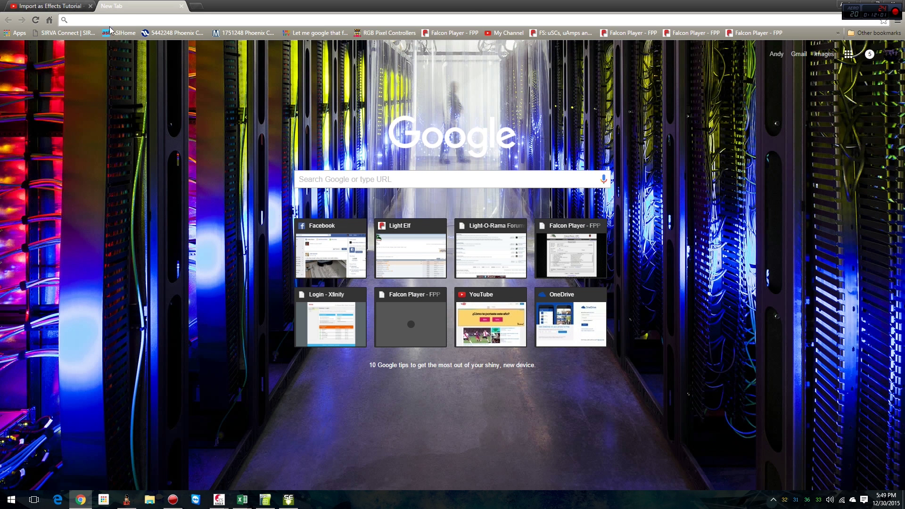
{"action": "left_click", "coordinate": [16, 32]}
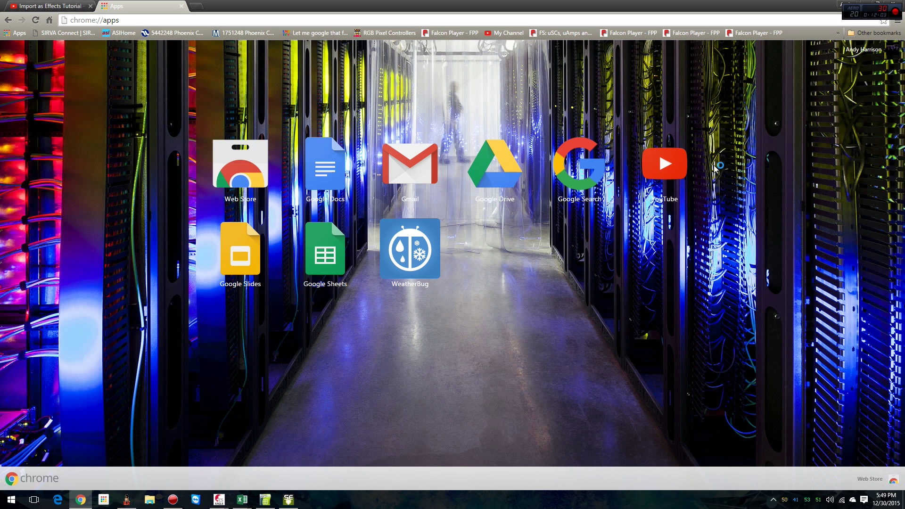
{"action": "left_click", "coordinate": [664, 165]}
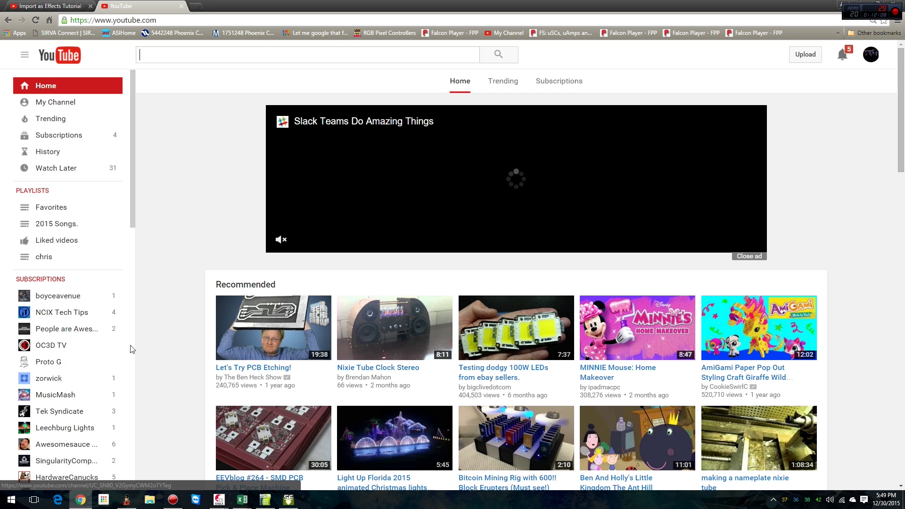
{"action": "scroll", "coordinate": [128, 351], "scroll_direction": "down", "scroll_amount": 4}
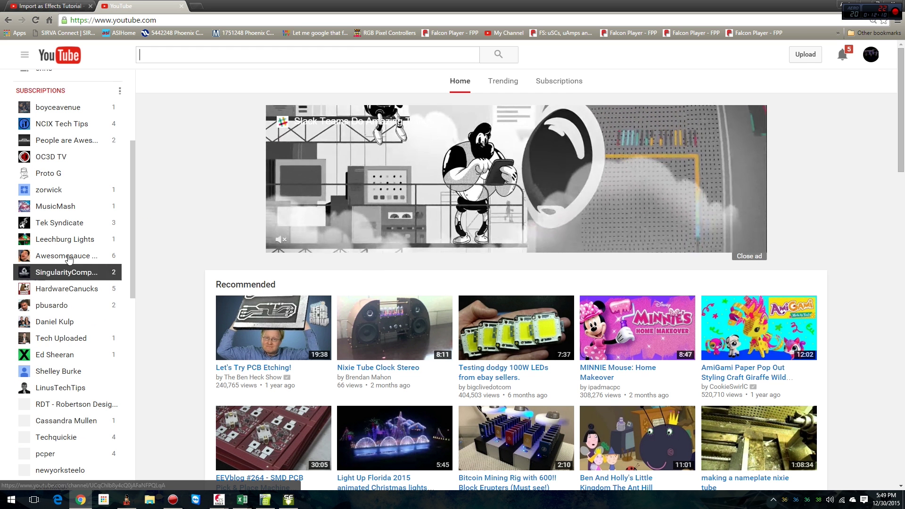
{"action": "scroll", "coordinate": [124, 374], "scroll_direction": "down", "scroll_amount": 2}
{"action": "scroll", "coordinate": [138, 377], "scroll_direction": "down", "scroll_amount": 1}
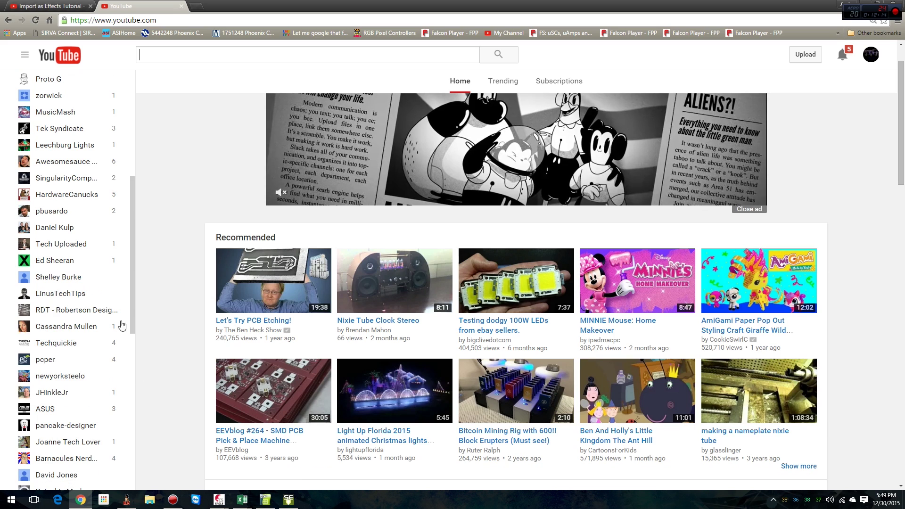
{"action": "scroll", "coordinate": [94, 340], "scroll_direction": "down", "scroll_amount": 6}
{"action": "left_click", "coordinate": [54, 329]}
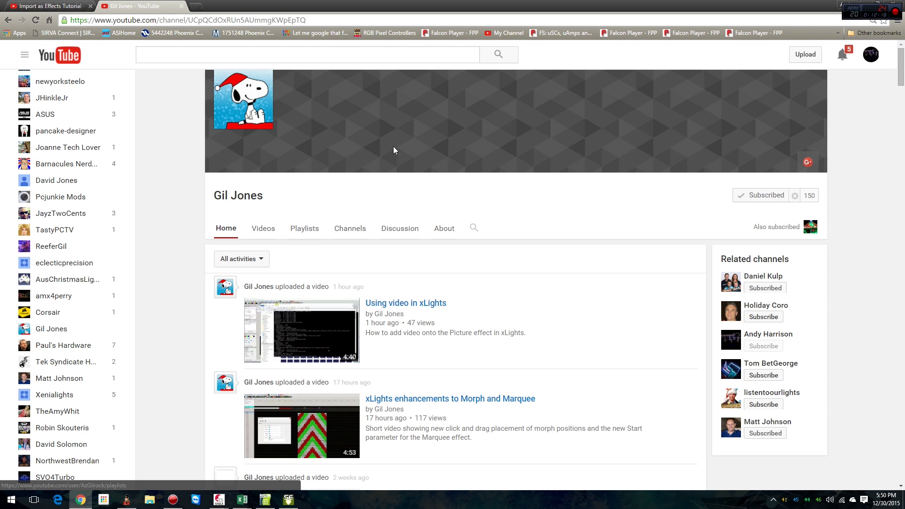
- Open the video Import LMS file as a Data Layer from the channel's uploaded videos
{"action": "left_click", "coordinate": [263, 228]}
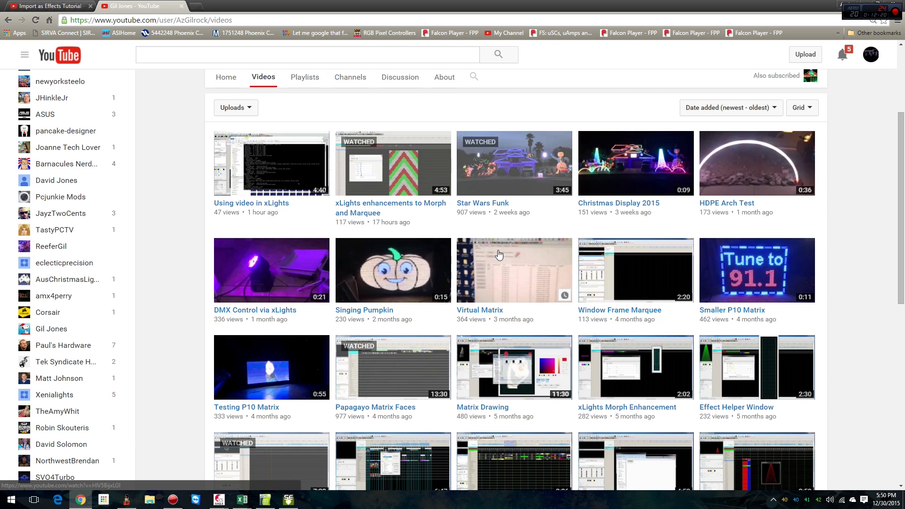
{"action": "scroll", "coordinate": [499, 260], "scroll_direction": "down", "scroll_amount": 4}
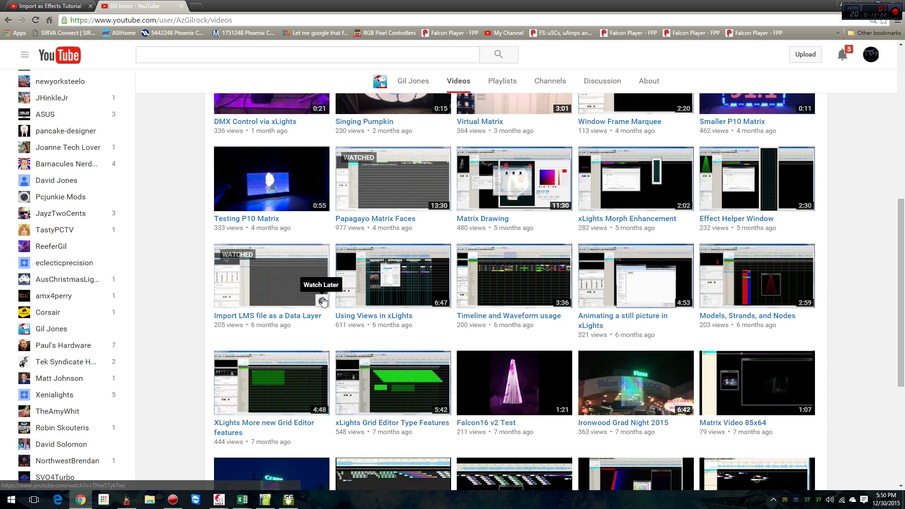
{"action": "left_click", "coordinate": [230, 300]}
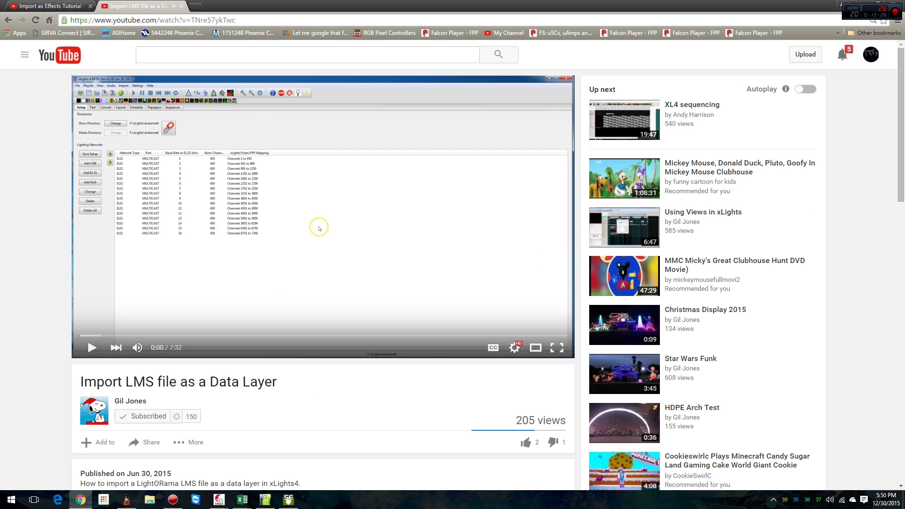
- Switch back to the Light-O-Rama Sequence Editor and look through the channel rows of 2015 Wizards in Winter.lms
{"action": "mouse_move", "coordinate": [434, 4]}
{"action": "left_mouse_down"}
{"action": "mouse_move", "coordinate": [640, 104]}
{"action": "mouse_move", "coordinate": [622, 57]}
{"action": "mouse_move", "coordinate": [427, 4]}
{"action": "left_mouse_up"}
{"action": "key", "text": "alt+Tab"}
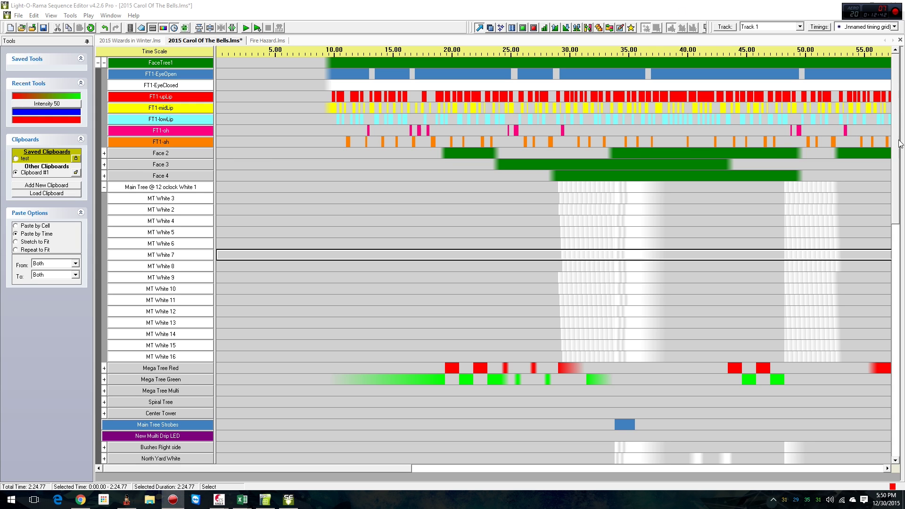
{"action": "left_click", "coordinate": [141, 40]}
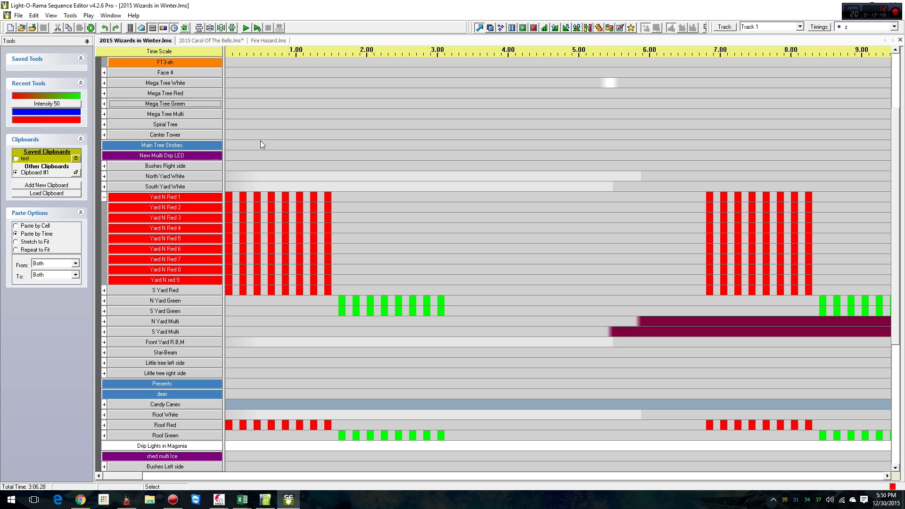
{"action": "scroll", "coordinate": [438, 223], "scroll_direction": "down", "scroll_amount": 4}
{"action": "scroll", "coordinate": [430, 215], "scroll_direction": "up", "scroll_amount": 2}
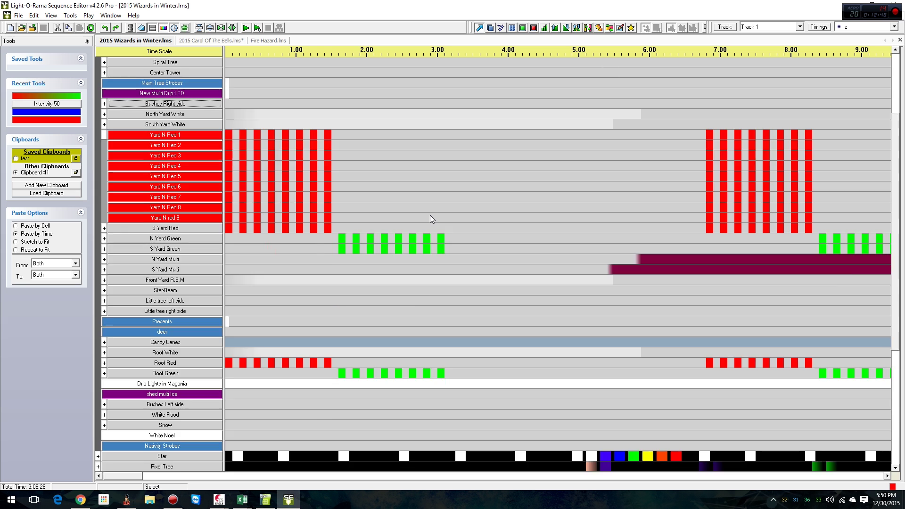
{"action": "scroll", "coordinate": [430, 215], "scroll_direction": "up", "scroll_amount": 5}
{"action": "scroll", "coordinate": [429, 215], "scroll_direction": "down", "scroll_amount": 5}
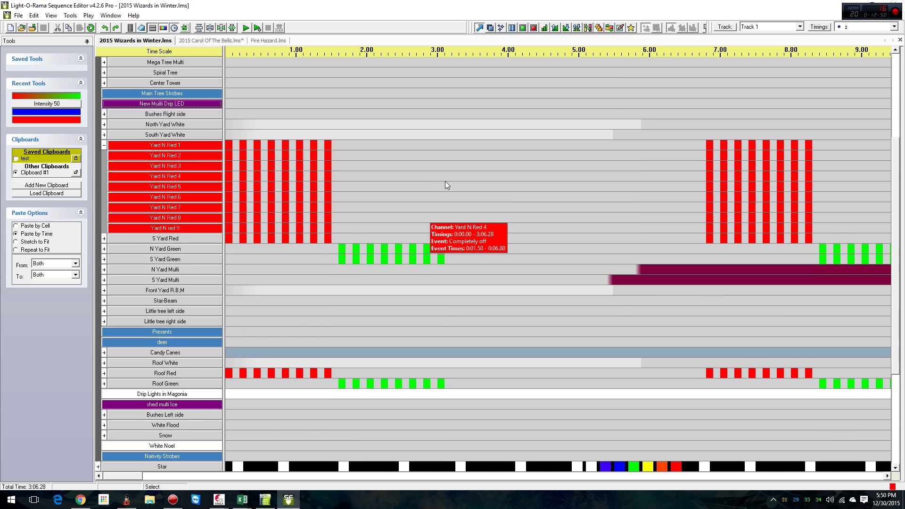
{"action": "scroll", "coordinate": [439, 186], "scroll_direction": "down", "scroll_amount": 2}
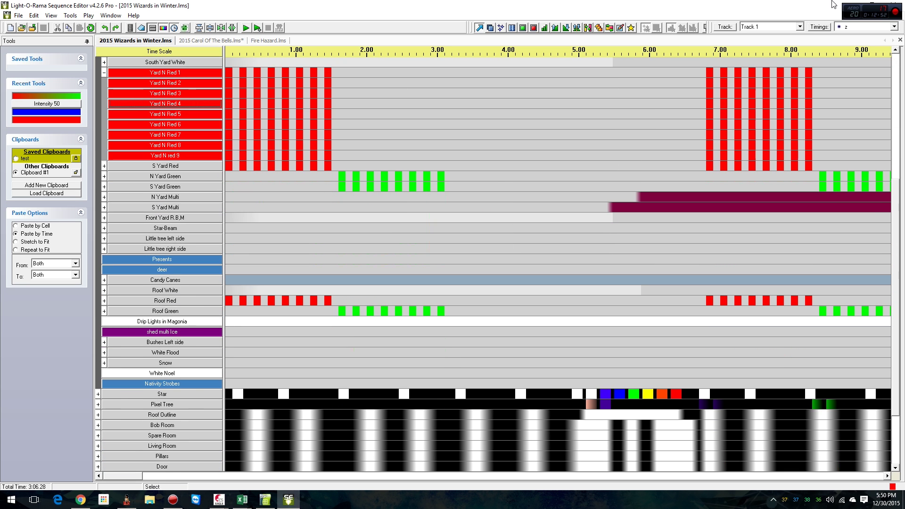
- Minimize the sequence editor and the channel layout spreadsheet, and switch to the file converter in xLights
{"action": "double_click", "coordinate": [831, 4]}
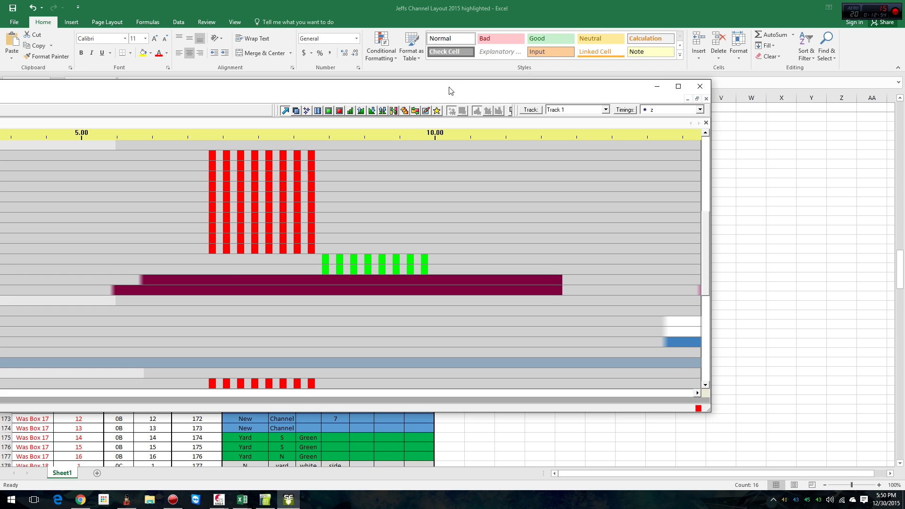
{"action": "left_click", "coordinate": [657, 86]}
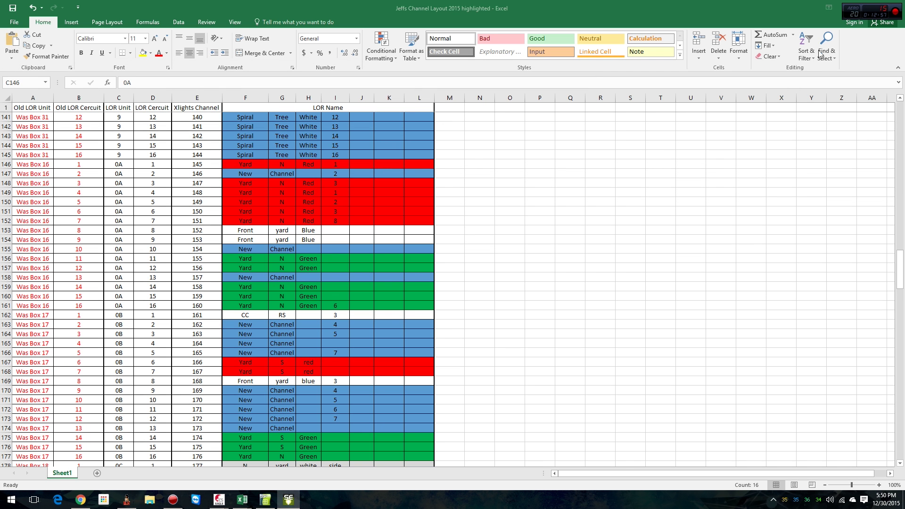
{"action": "left_click", "coordinate": [242, 499]}
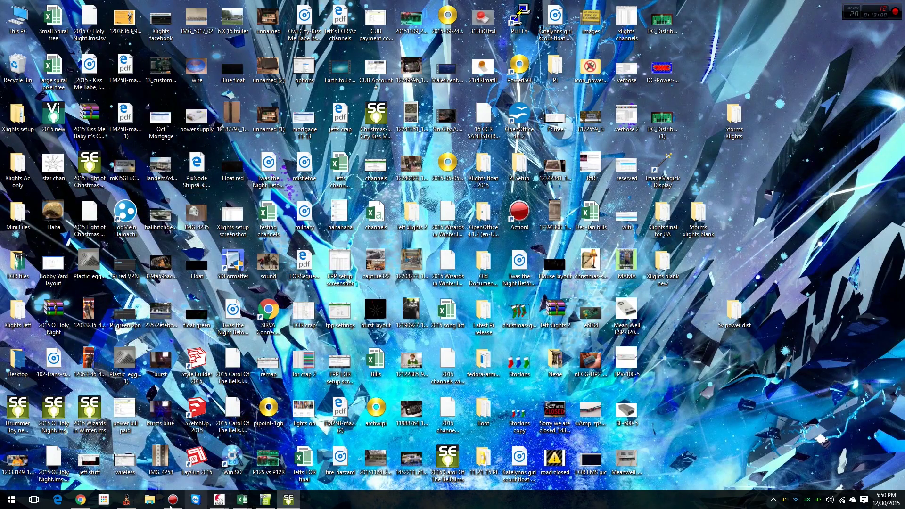
{"action": "left_click", "coordinate": [126, 499]}
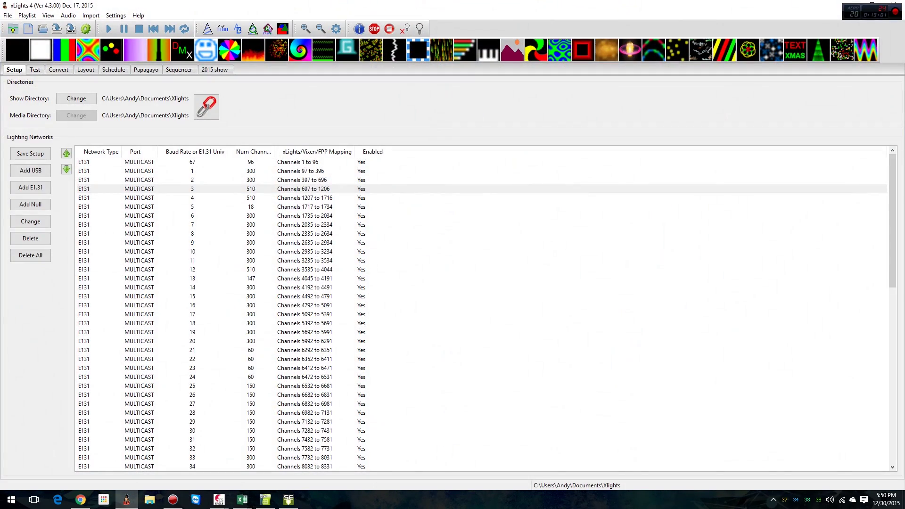
{"action": "left_click", "coordinate": [60, 69]}
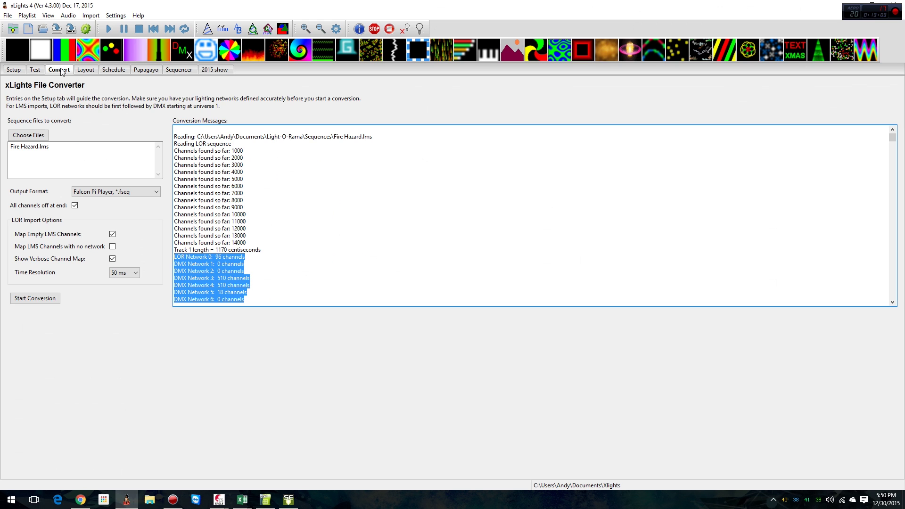
- Change the show directory to the Xlights blank new folder on the Desktop
{"action": "left_click", "coordinate": [9, 72]}
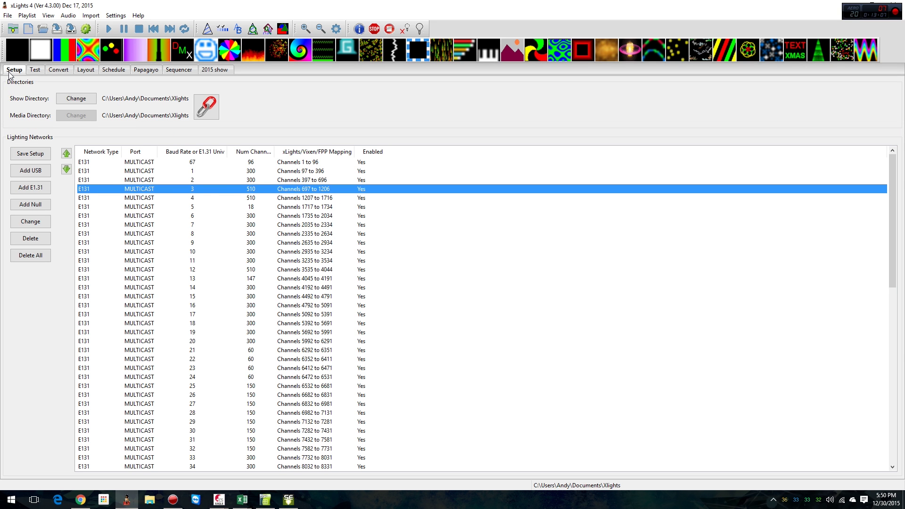
{"action": "left_click", "coordinate": [76, 99]}
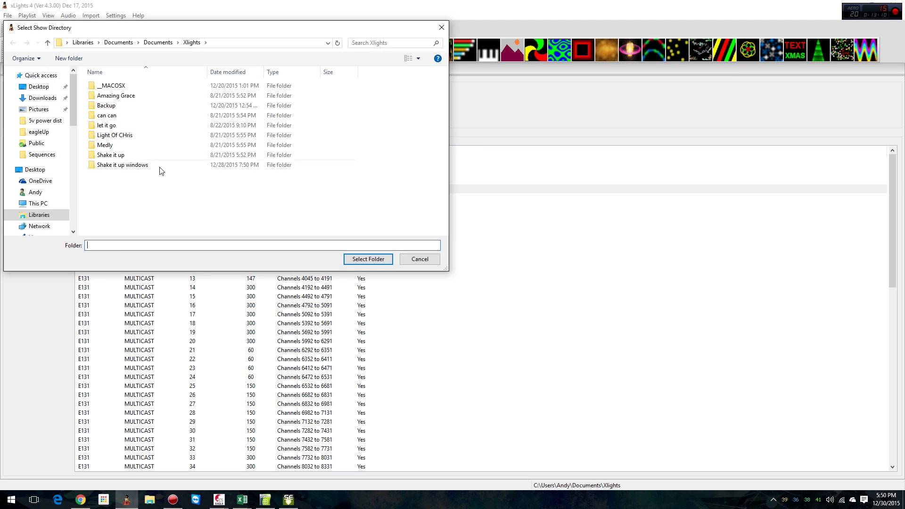
{"action": "left_click", "coordinate": [40, 87]}
{"action": "scroll", "coordinate": [144, 170], "scroll_direction": "down", "scroll_amount": 2}
{"action": "double_click", "coordinate": [179, 213]}
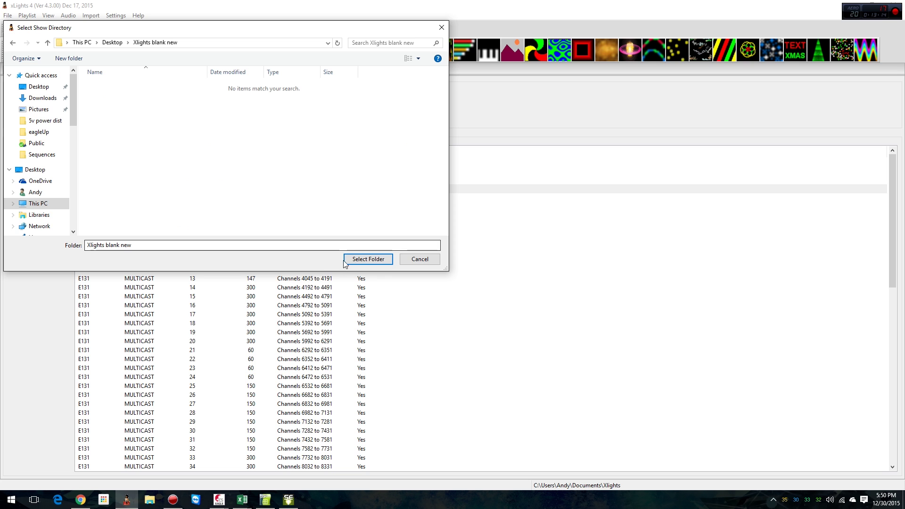
{"action": "left_click", "coordinate": [374, 259]}
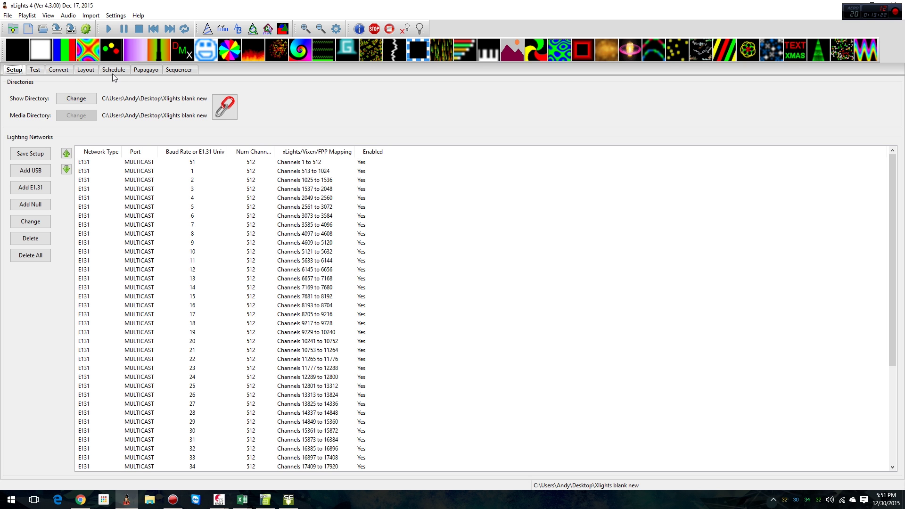
- Choose 2015 Wizards in Winter.lms from the personally named Xlights folder on the Desktop and convert it to Falcon Pi Player format
{"action": "left_click", "coordinate": [63, 73]}
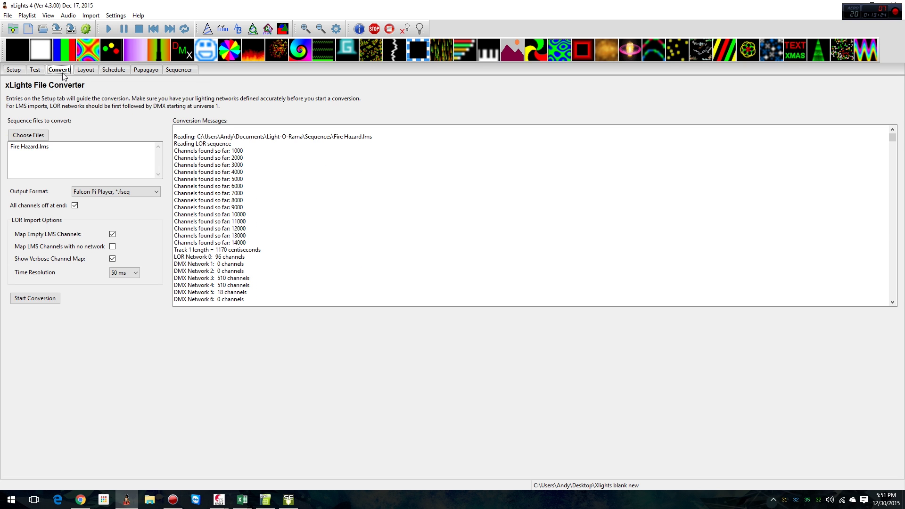
{"action": "left_click", "coordinate": [28, 135]}
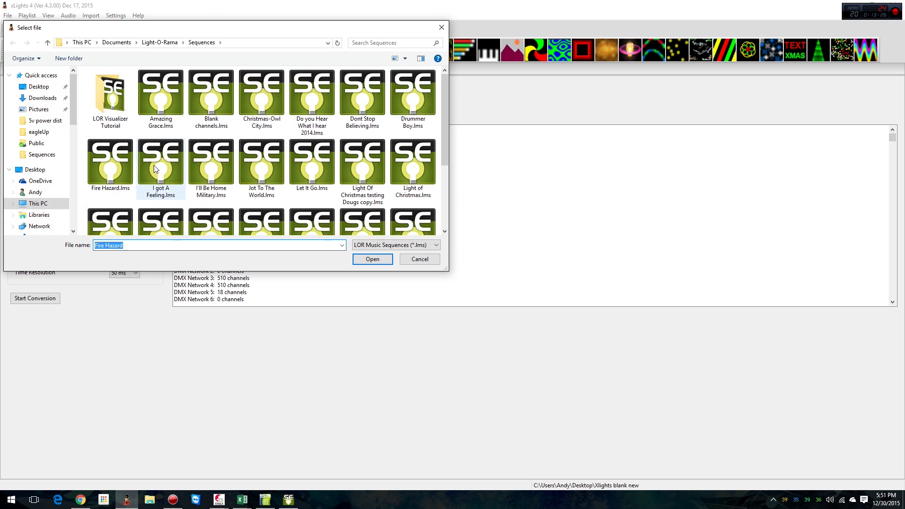
{"action": "left_click", "coordinate": [37, 87]}
{"action": "scroll", "coordinate": [198, 137], "scroll_direction": "down", "scroll_amount": 2}
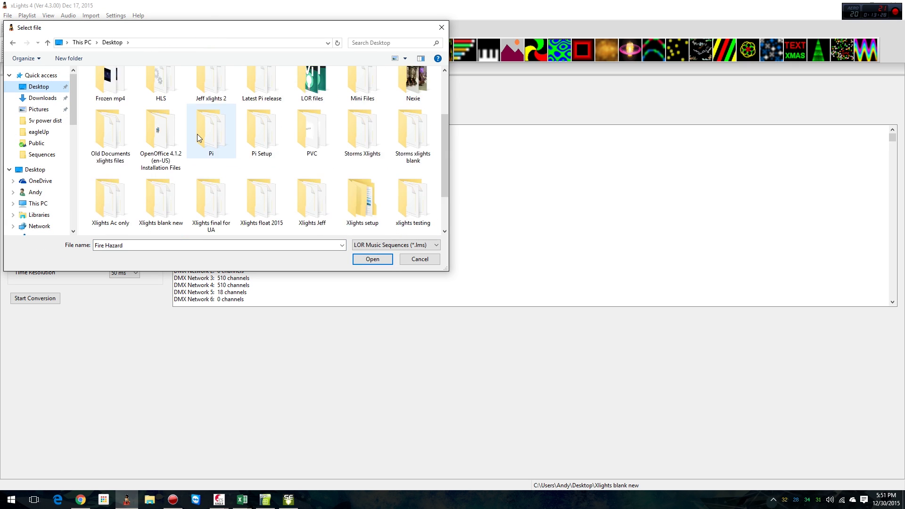
{"action": "scroll", "coordinate": [198, 138], "scroll_direction": "down", "scroll_amount": 2}
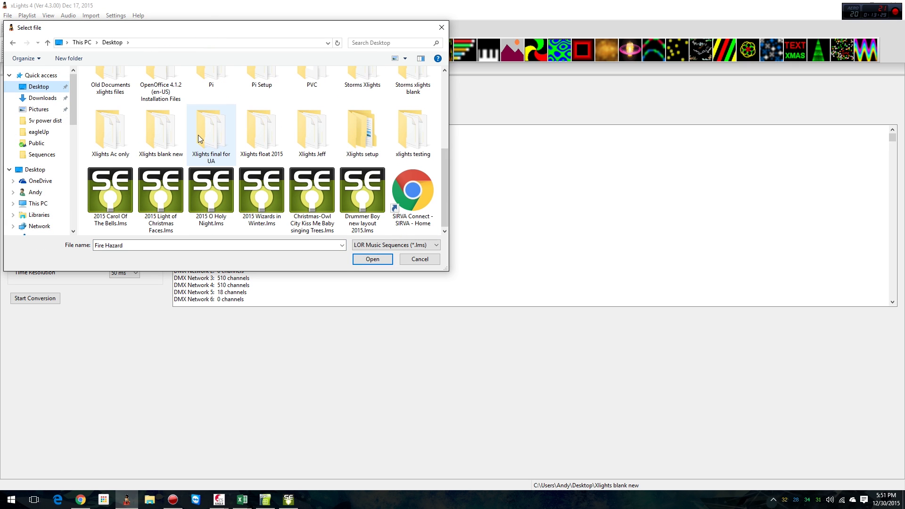
{"action": "double_click", "coordinate": [314, 141]}
{"action": "double_click", "coordinate": [112, 165]}
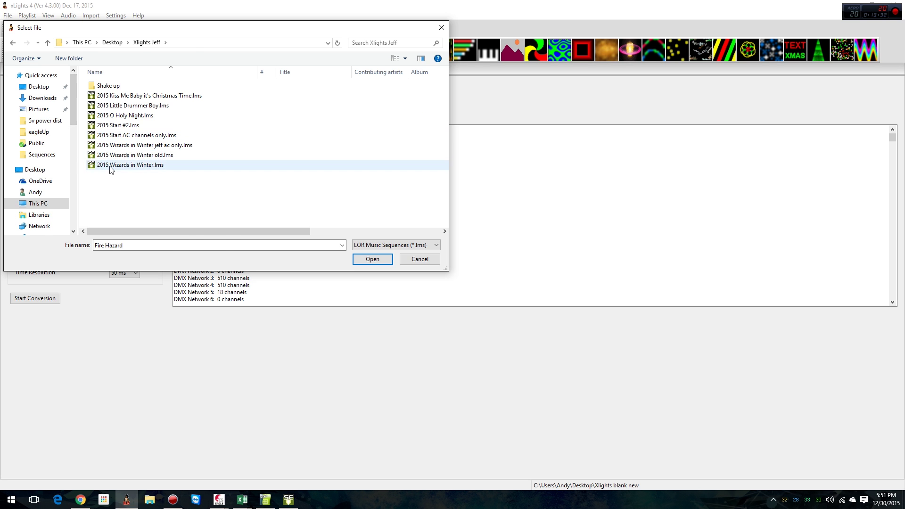
{"action": "left_click", "coordinate": [52, 299]}
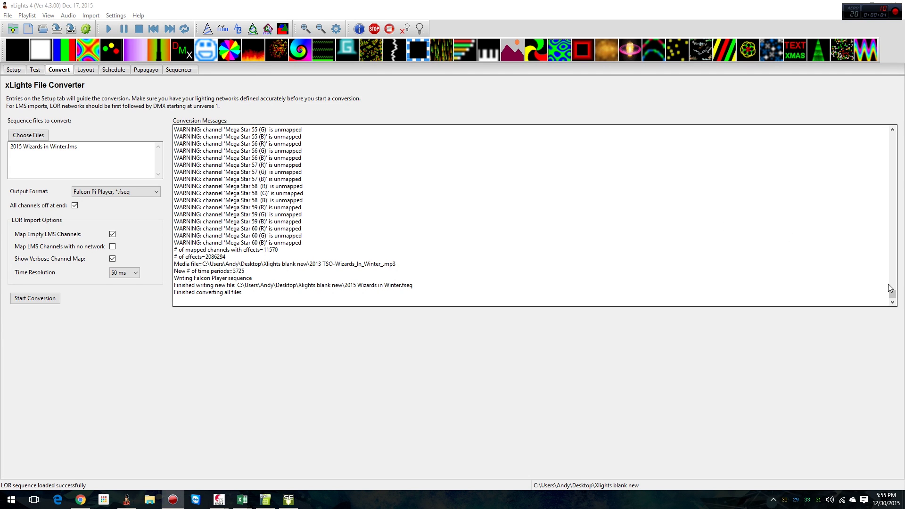
- Find the LOR Network 0 channel count in the conversion messages and highlight that line
{"action": "left_click_drag", "start_coordinate": [892, 295], "coordinate": [864, 127]}
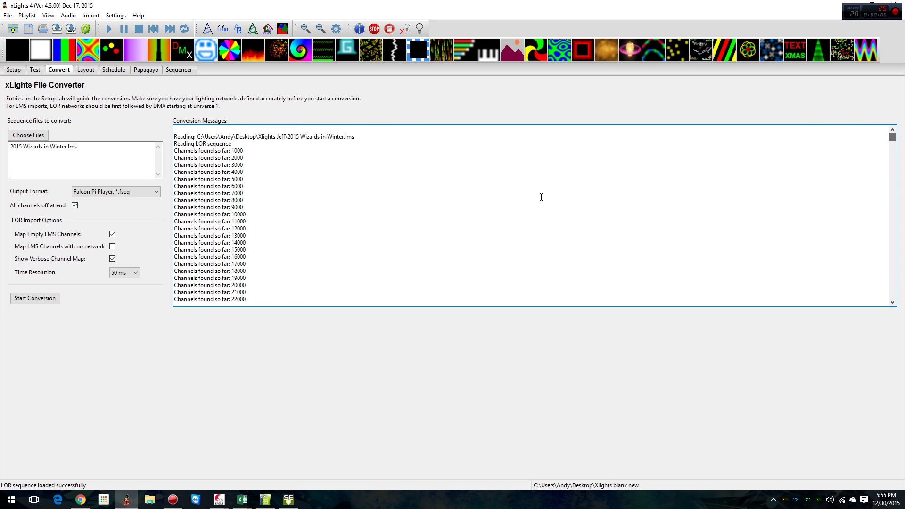
{"action": "scroll", "coordinate": [399, 205], "scroll_direction": "down", "scroll_amount": 5}
{"action": "scroll", "coordinate": [399, 206], "scroll_direction": "down", "scroll_amount": 3}
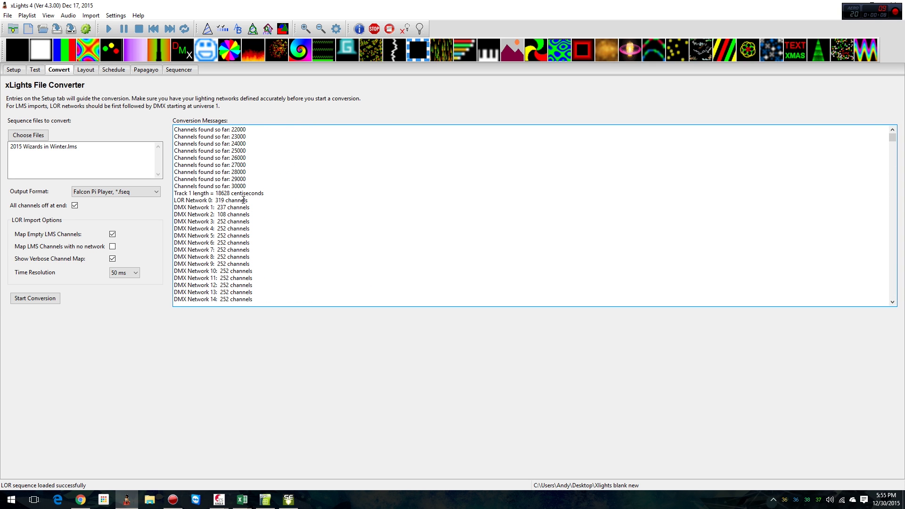
{"action": "left_click_drag", "start_coordinate": [250, 200], "coordinate": [168, 204]}
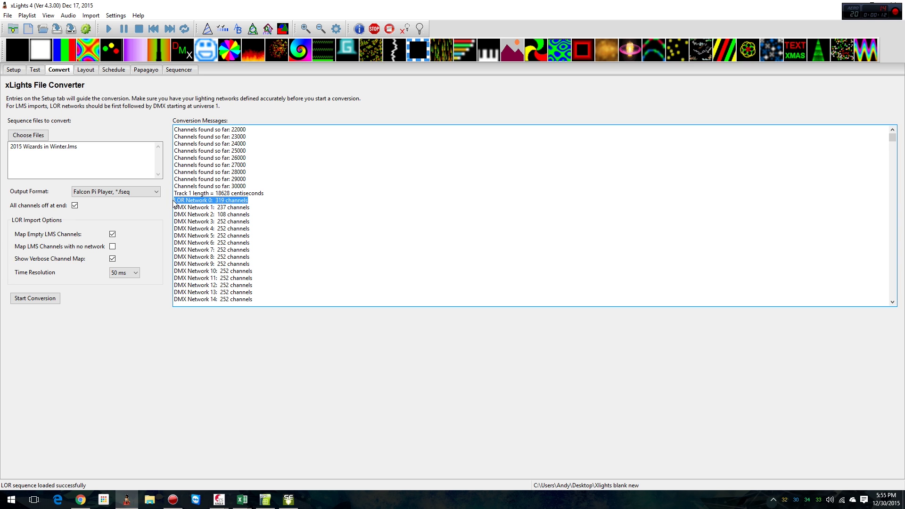
- Divide 319 by 16 in the Calculator to work out the number of 16-channel units
{"action": "key", "text": "XF86Calculator"}
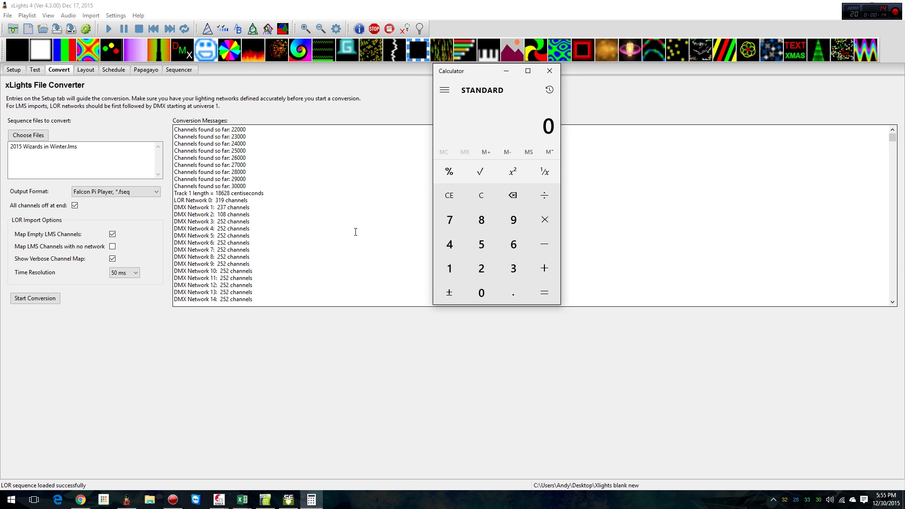
{"action": "type", "text": "319/16"}
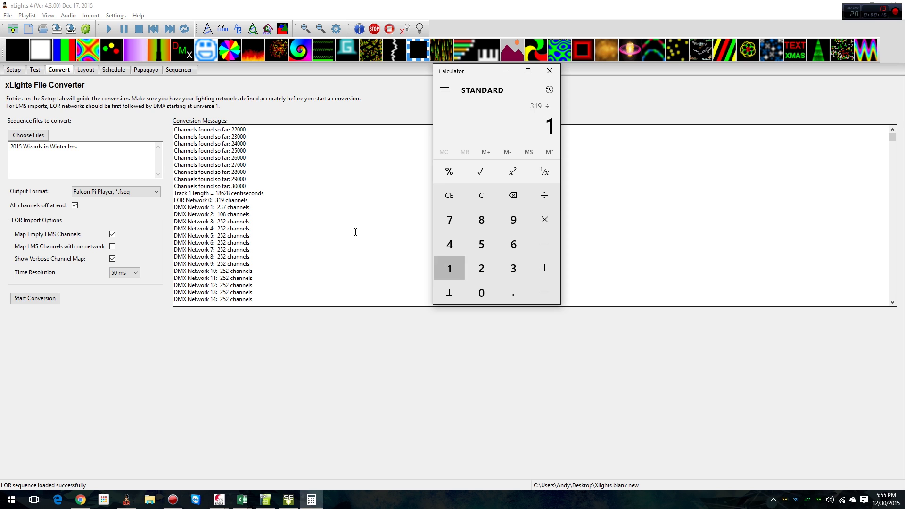
{"action": "key", "text": "Return"}
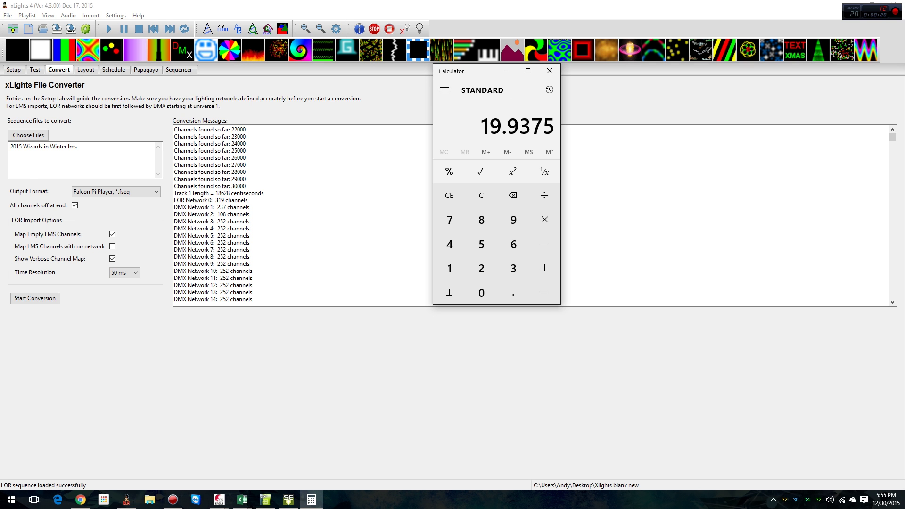
- Switch to the Light-O-Rama Sequence Editor and look through the channel rows of 2015 Carol Of The Bells.lms down to the Extras group
{"action": "left_click", "coordinate": [288, 499]}
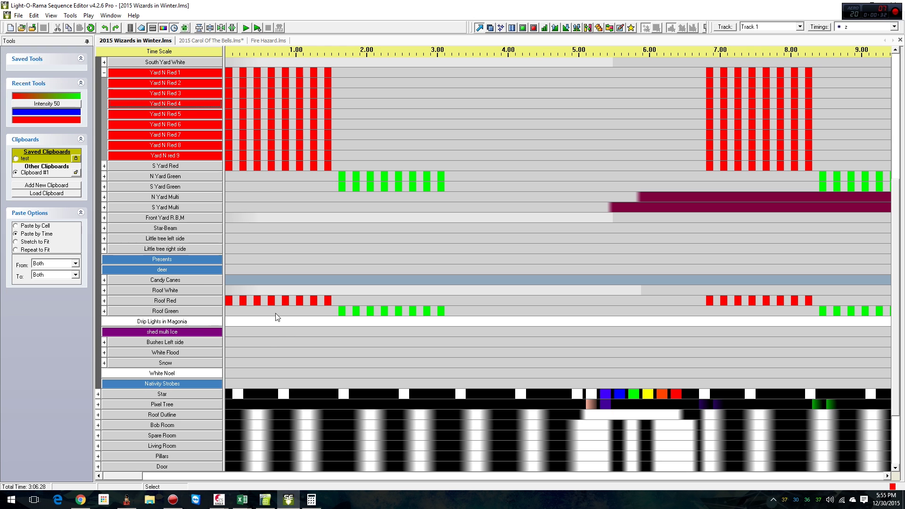
{"action": "scroll", "coordinate": [293, 336], "scroll_direction": "up", "scroll_amount": 6}
{"action": "scroll", "coordinate": [296, 336], "scroll_direction": "up", "scroll_amount": 1}
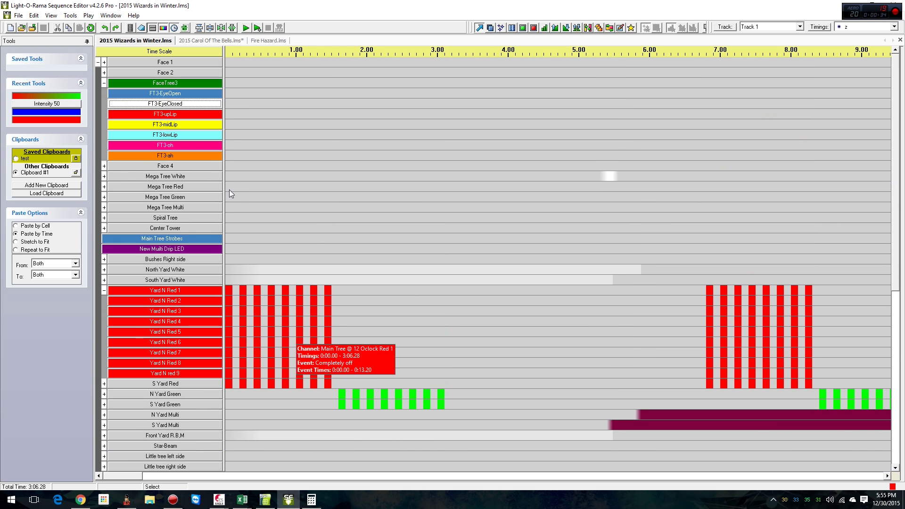
{"action": "left_click", "coordinate": [226, 40]}
{"action": "scroll", "coordinate": [276, 244], "scroll_direction": "down", "scroll_amount": 9}
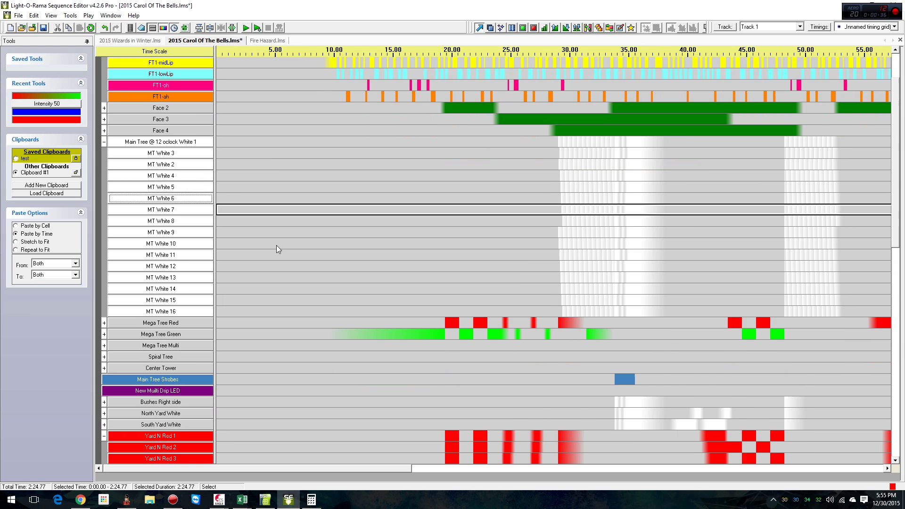
{"action": "scroll", "coordinate": [223, 264], "scroll_direction": "down", "scroll_amount": 3}
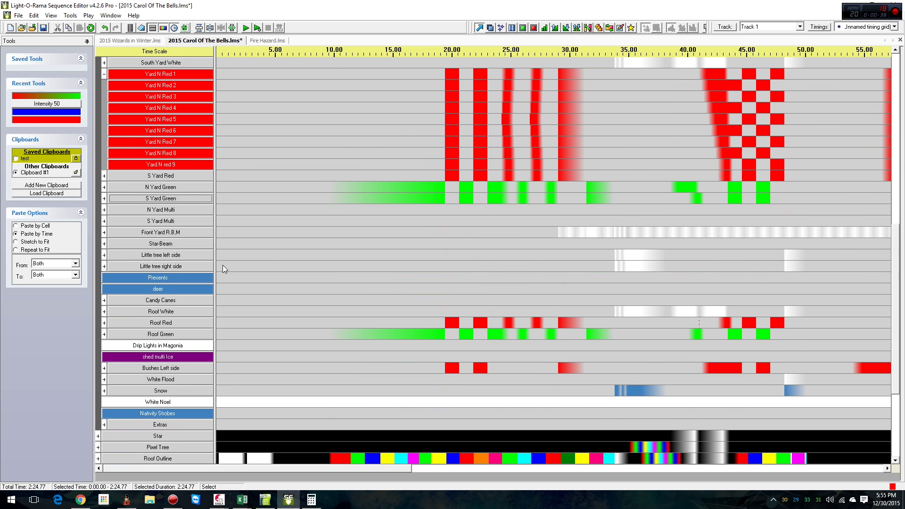
{"action": "scroll", "coordinate": [272, 207], "scroll_direction": "down", "scroll_amount": 2}
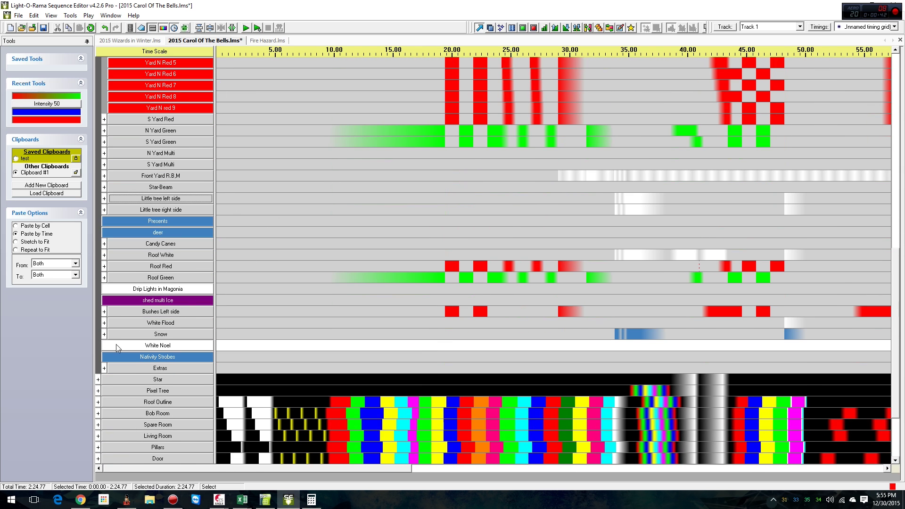
- Expand the Extras group, check the channel settings of a New Channel row without changing them, and return to the xLights converter
{"action": "left_click", "coordinate": [104, 368]}
{"action": "scroll", "coordinate": [189, 362], "scroll_direction": "down", "scroll_amount": 6}
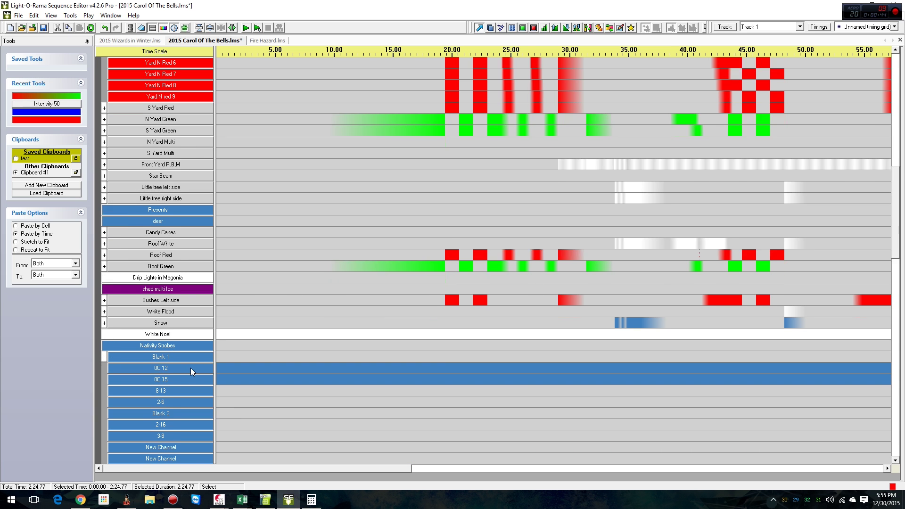
{"action": "scroll", "coordinate": [192, 378], "scroll_direction": "up", "scroll_amount": 2}
{"action": "double_click", "coordinate": [192, 375]}
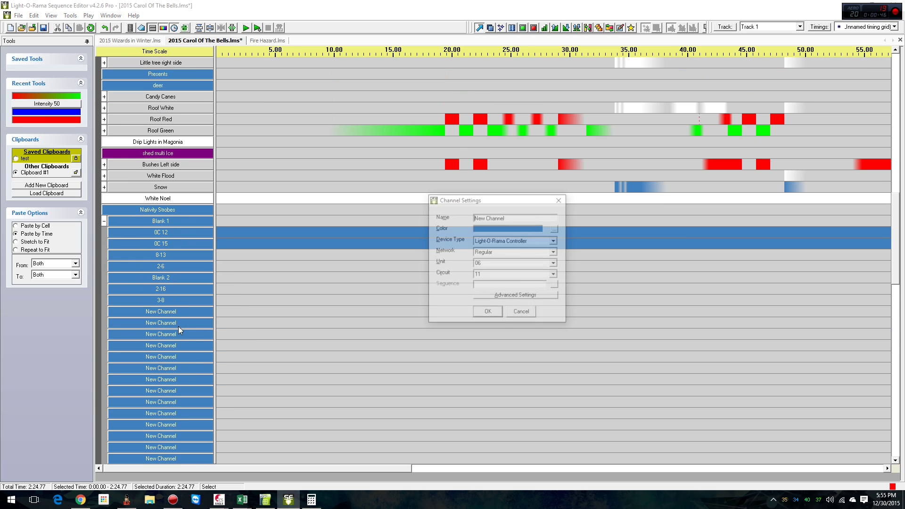
{"action": "left_click", "coordinate": [524, 313]}
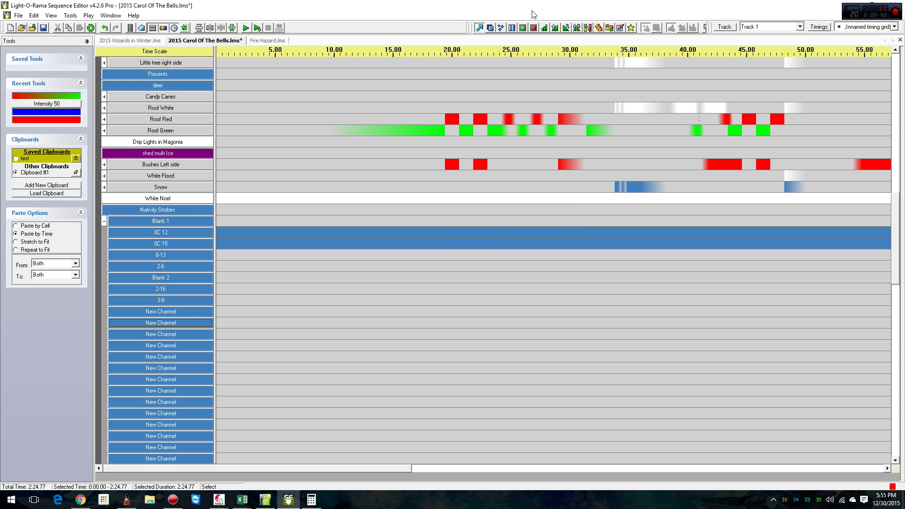
{"action": "double_click", "coordinate": [803, 6]}
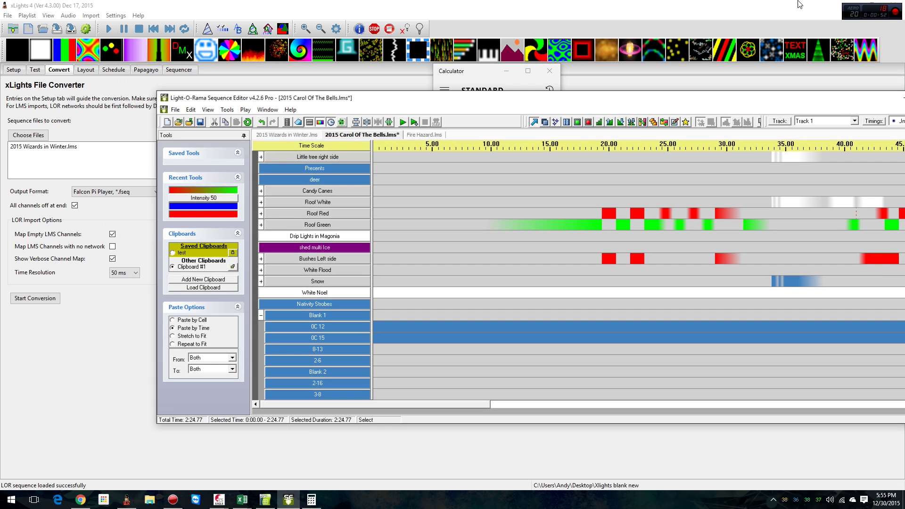
{"action": "left_click", "coordinate": [627, 38]}
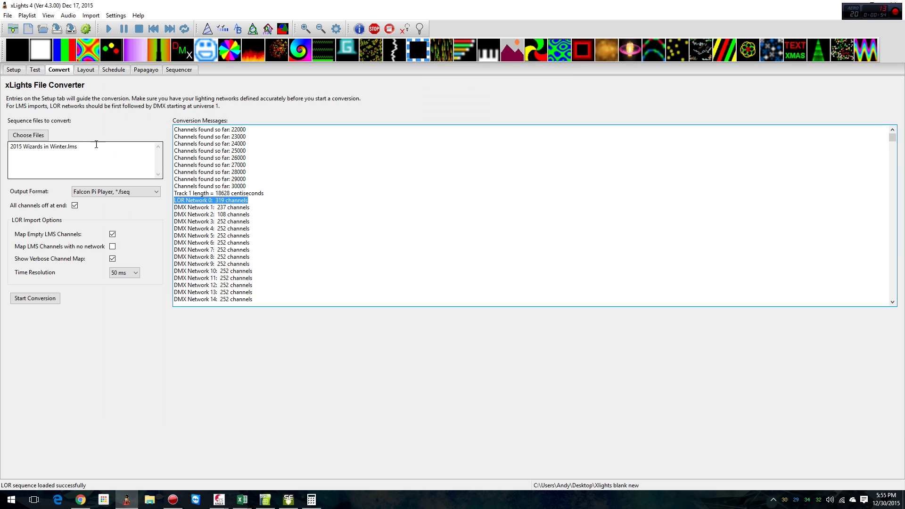
{"action": "left_click", "coordinate": [44, 136]}
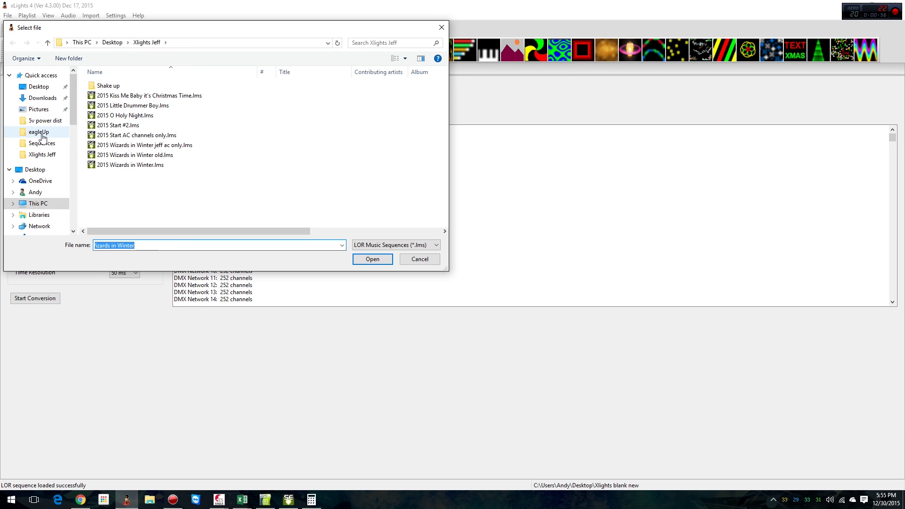
{"action": "left_click", "coordinate": [47, 181]}
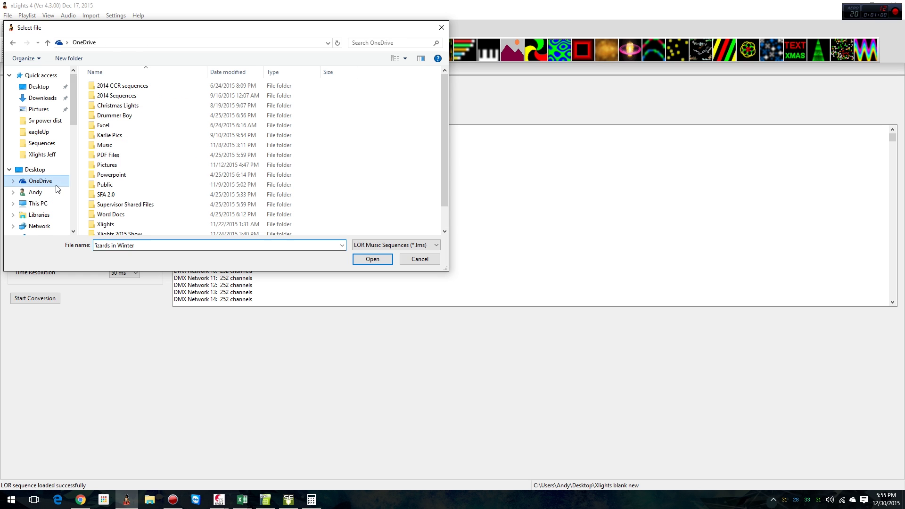
{"action": "double_click", "coordinate": [103, 184]}
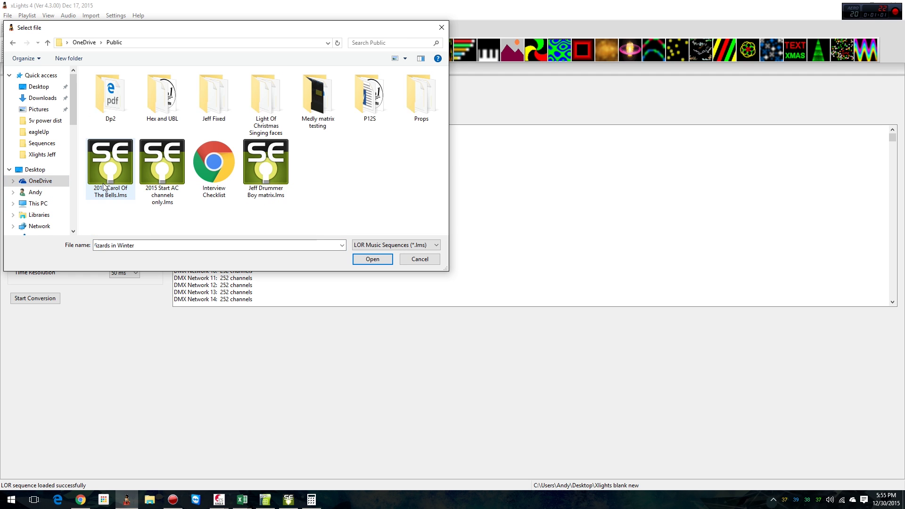
{"action": "double_click", "coordinate": [196, 95]}
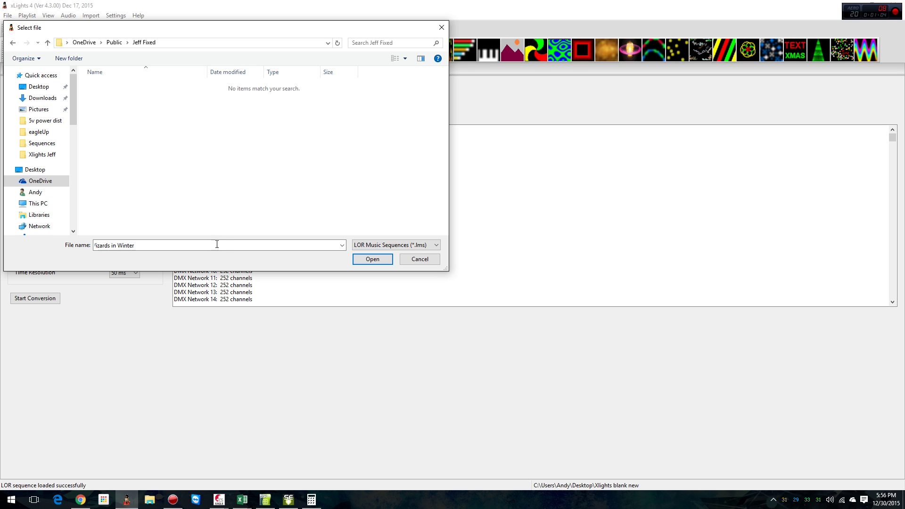
{"action": "left_click_drag", "start_coordinate": [336, 246], "coordinate": [121, 271]}
{"action": "key", "text": "BackSpace"}
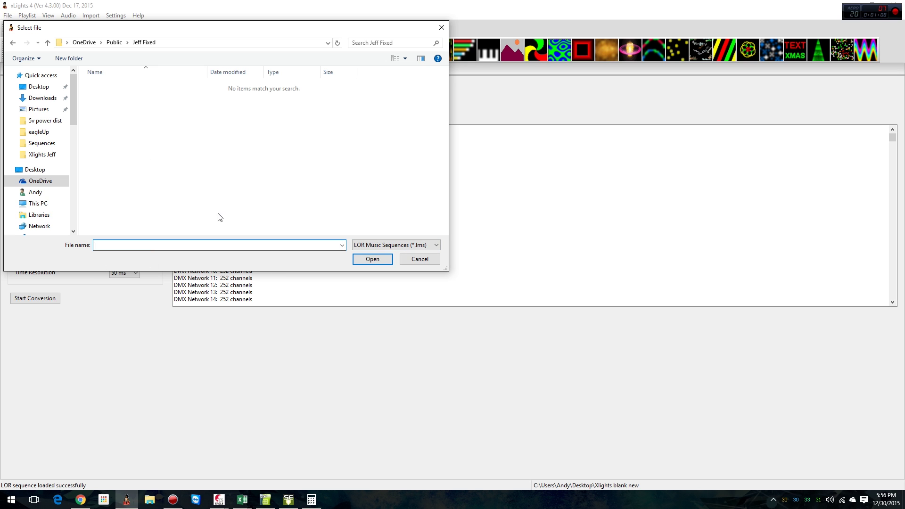
{"action": "left_click", "coordinate": [403, 257]}
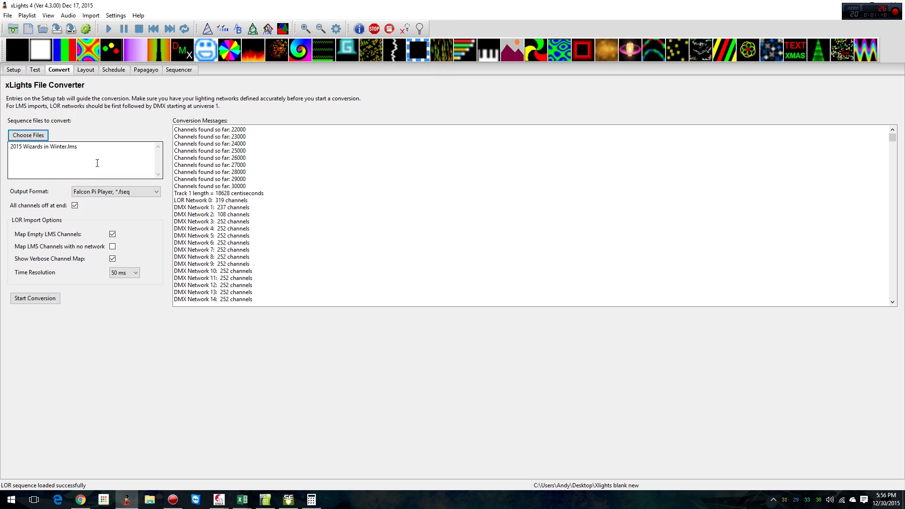
- Open the converter's file selection and look in the Jeff Fixed folder under OneDrive Public for LOR Music Sequences
{"action": "left_click", "coordinate": [20, 128]}
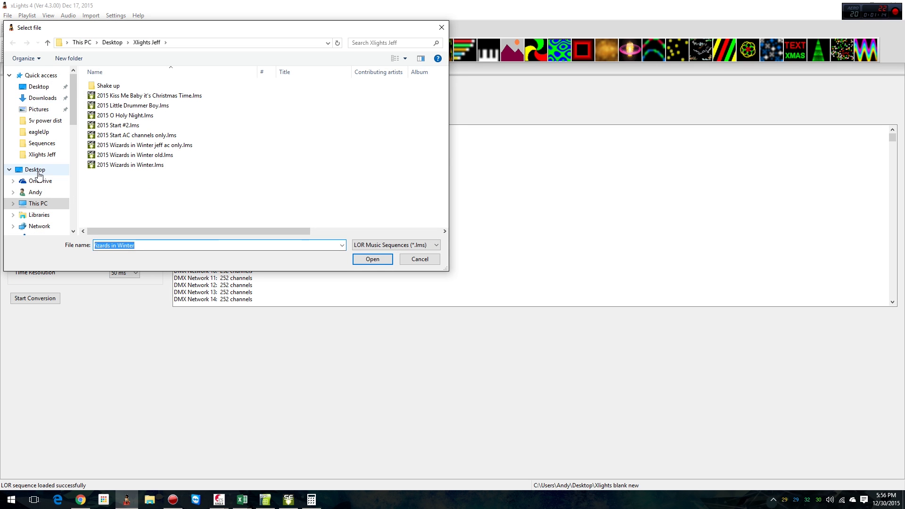
{"action": "left_click", "coordinate": [38, 179]}
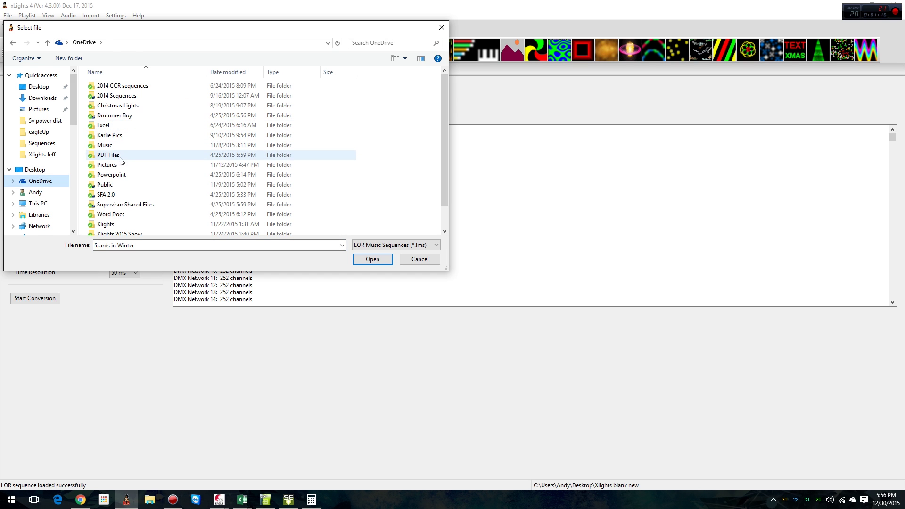
{"action": "double_click", "coordinate": [120, 186]}
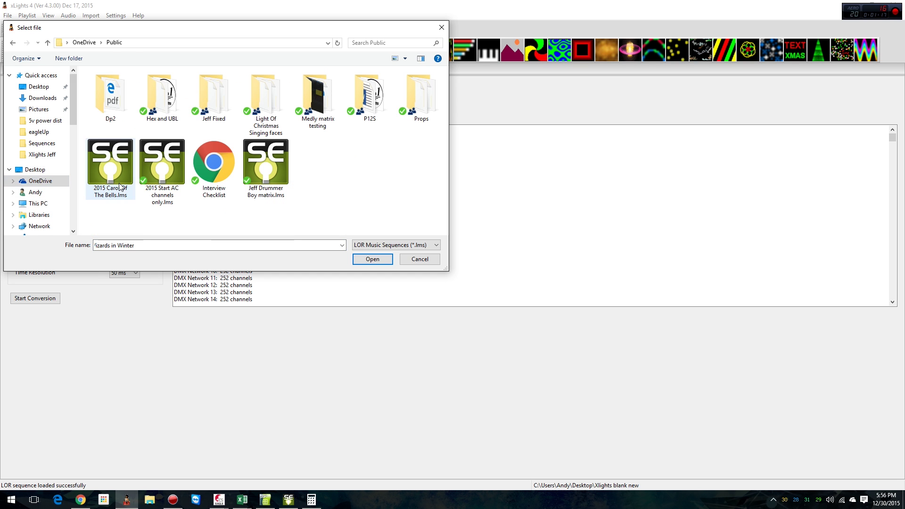
{"action": "double_click", "coordinate": [204, 106]}
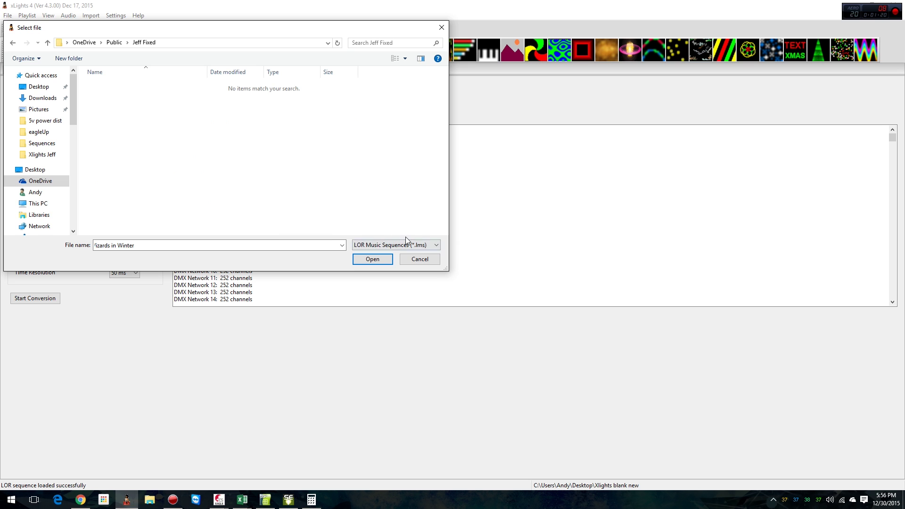
{"action": "left_click", "coordinate": [396, 245]}
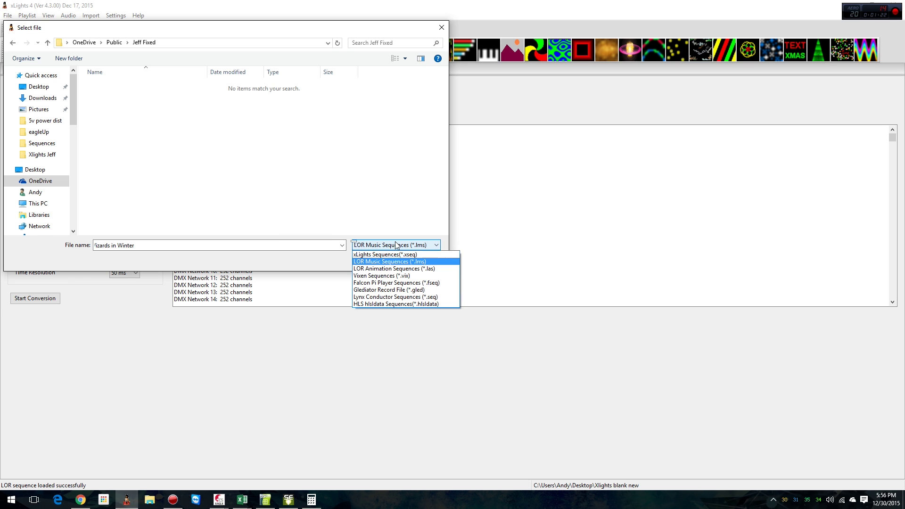
{"action": "left_click", "coordinate": [379, 261]}
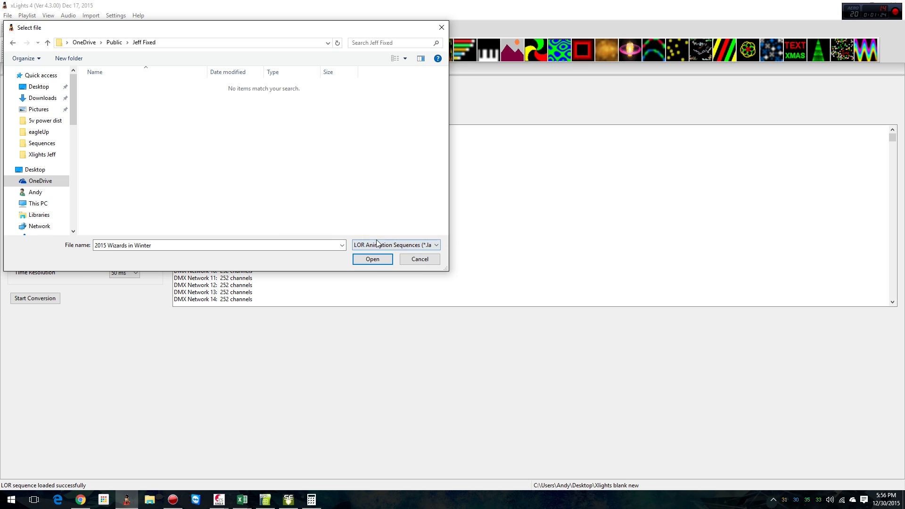
{"action": "left_click", "coordinate": [380, 244]}
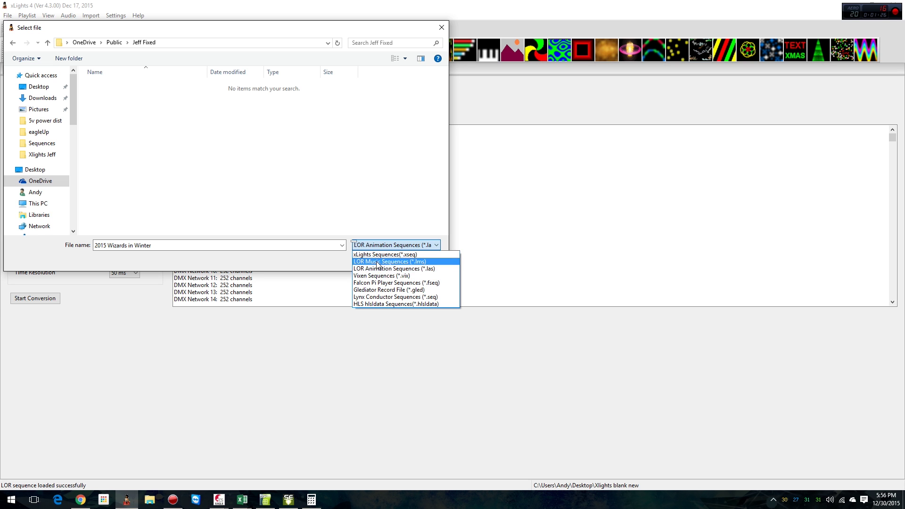
{"action": "left_click", "coordinate": [378, 262]}
- Choose the recently used 2015 Carol Of The Bells.lms from the OneDrive Public folder and convert it to Falcon Pi Player format
{"action": "left_click", "coordinate": [343, 245]}
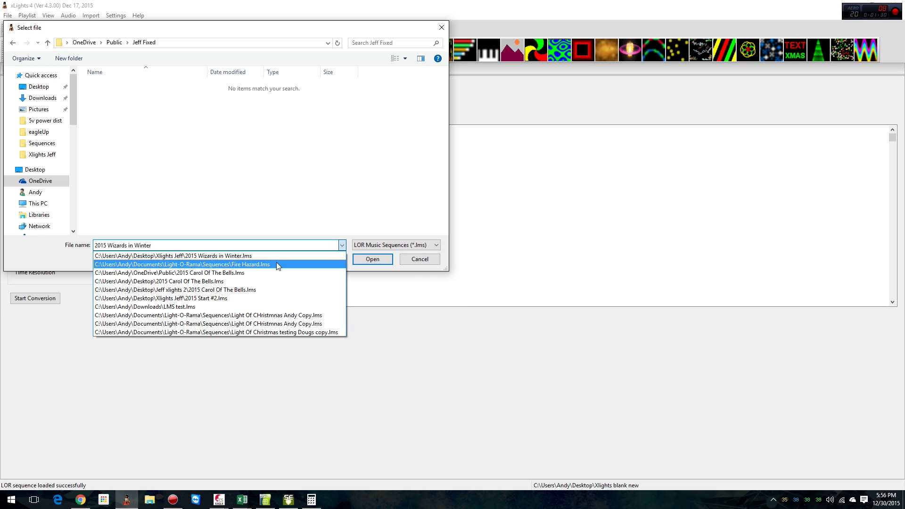
{"action": "left_click", "coordinate": [212, 274]}
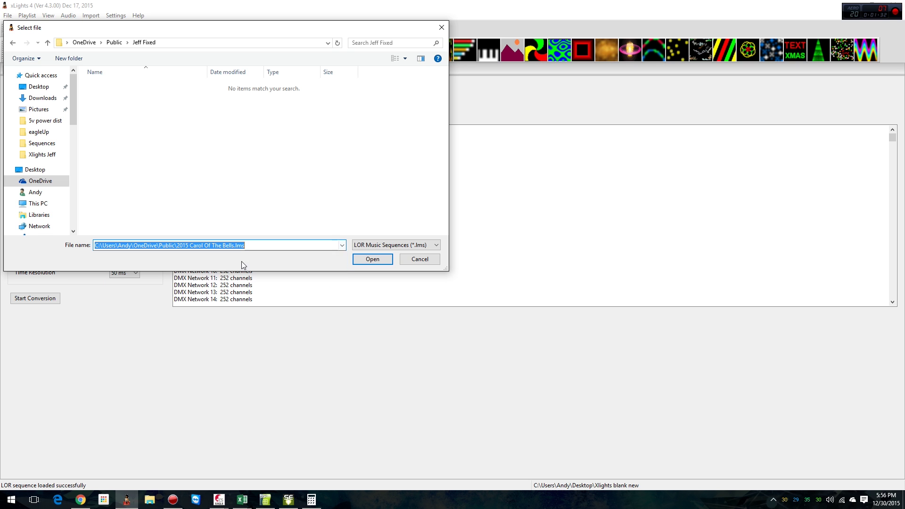
{"action": "left_click", "coordinate": [370, 259]}
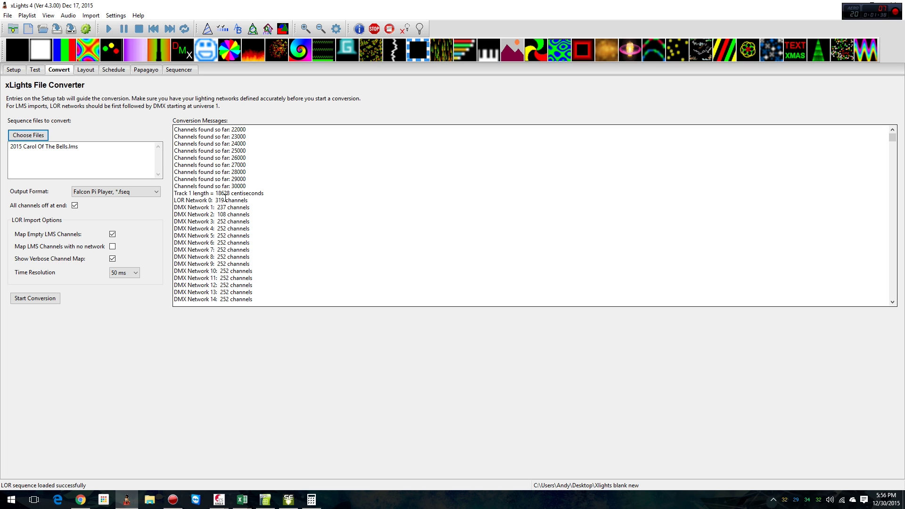
{"action": "left_click", "coordinate": [49, 298]}
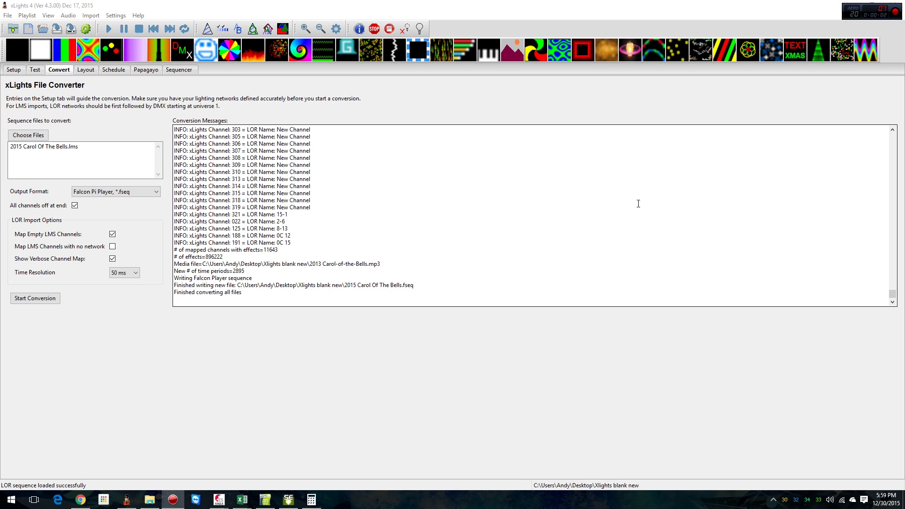
- Find the LOR Network 0 channel count for Carol Of The Bells in the conversion messages and highlight its line
{"action": "left_click_drag", "start_coordinate": [892, 297], "coordinate": [879, 139]}
{"action": "scroll", "coordinate": [320, 218], "scroll_direction": "down", "scroll_amount": 7}
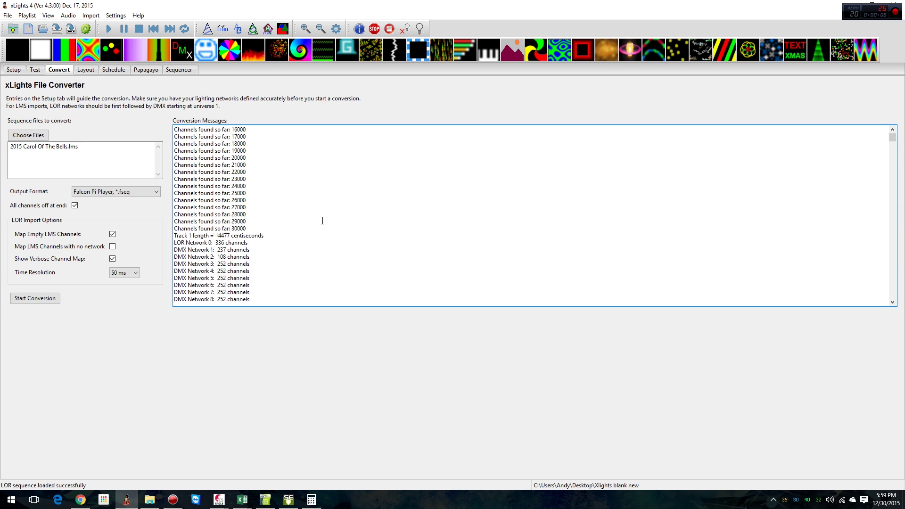
{"action": "left_click_drag", "start_coordinate": [255, 221], "coordinate": [170, 221]}
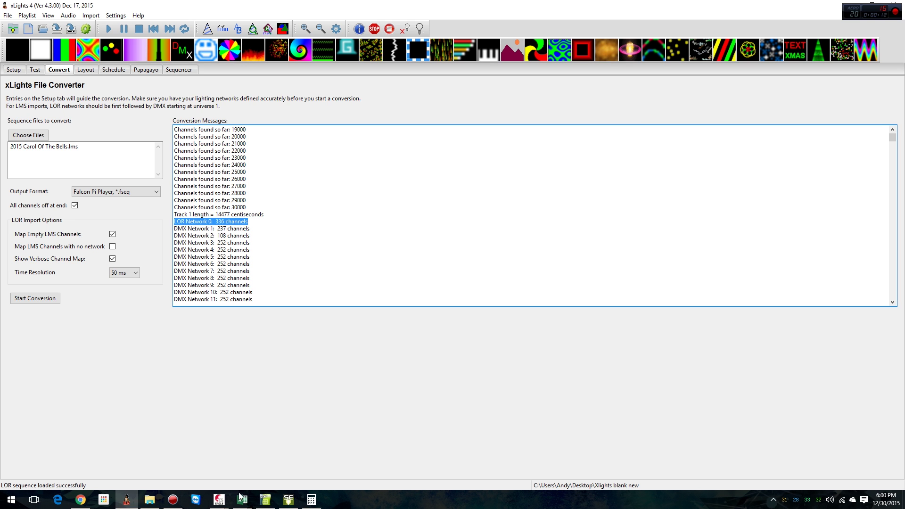
- Switch to the Jeffs Channel Layout 2015 highlighted workbook in Excel and select the last Xlights Channel cell, E337
{"action": "mouse_move", "coordinate": [246, 496]}
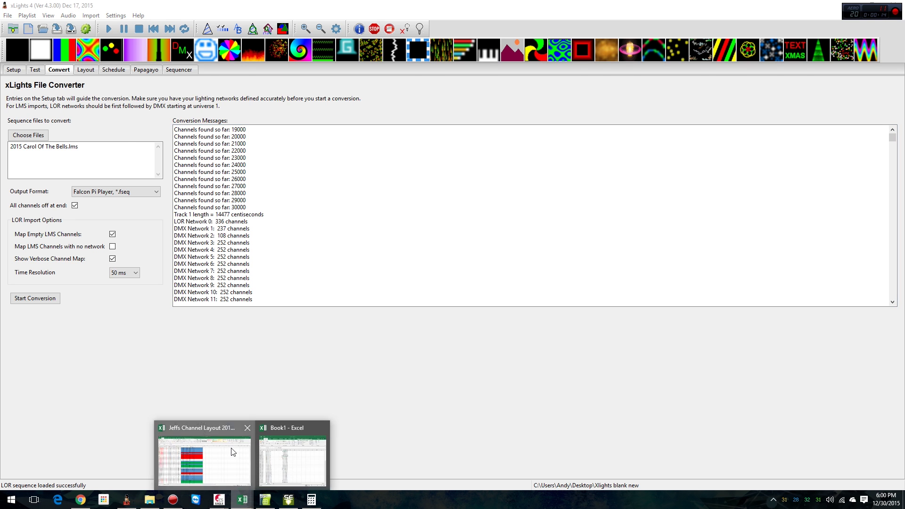
{"action": "left_click", "coordinate": [196, 453]}
{"action": "scroll", "coordinate": [311, 298], "scroll_direction": "down", "scroll_amount": 20}
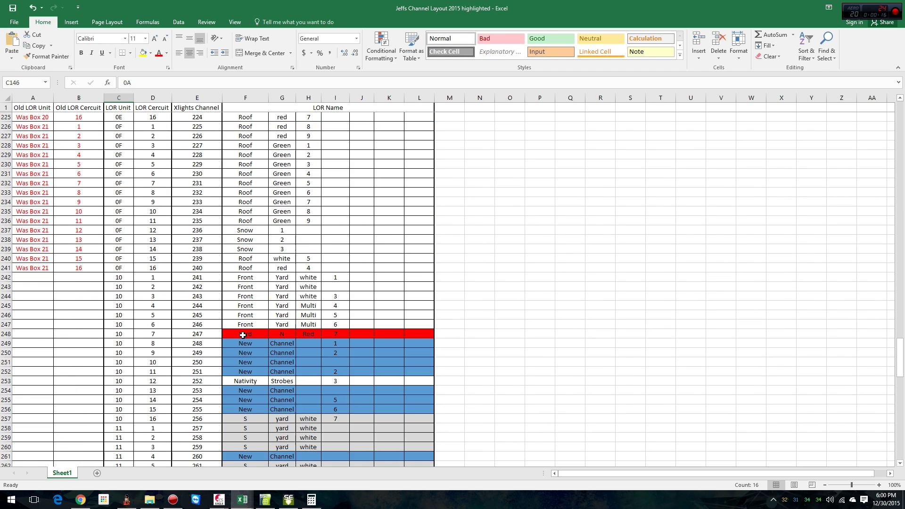
{"action": "scroll", "coordinate": [212, 344], "scroll_direction": "down", "scroll_amount": 12}
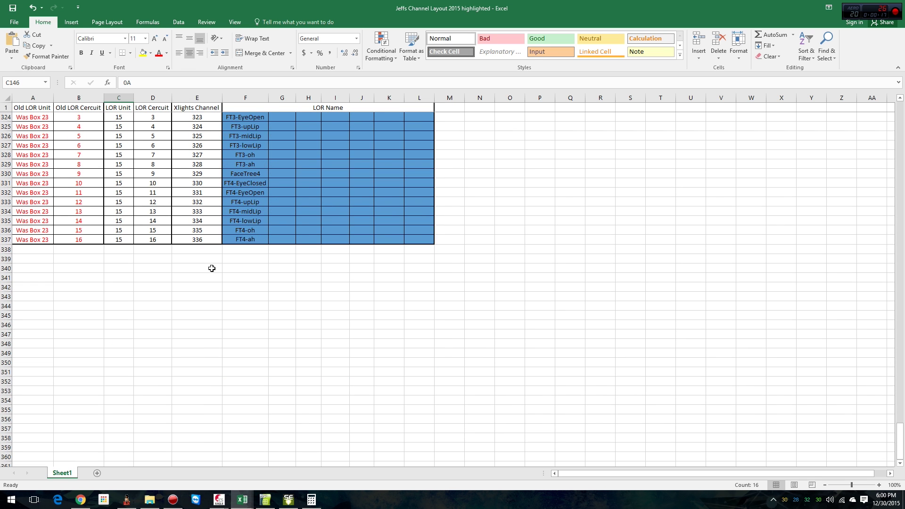
{"action": "left_click", "coordinate": [197, 239]}
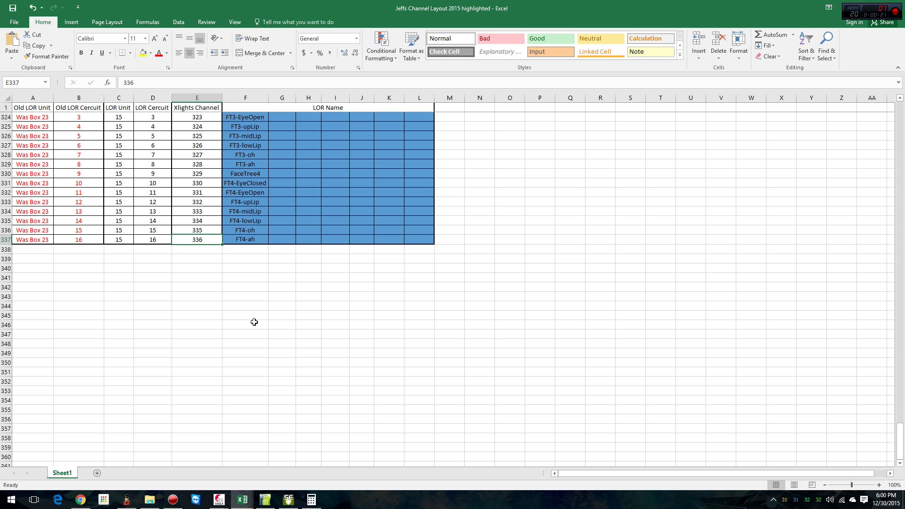
- Examine the LOR unit and circuit numbering against the xLights channels throughout the layout sheet, and return to the xLights converter
{"action": "scroll", "coordinate": [254, 322], "scroll_direction": "up", "scroll_amount": 20}
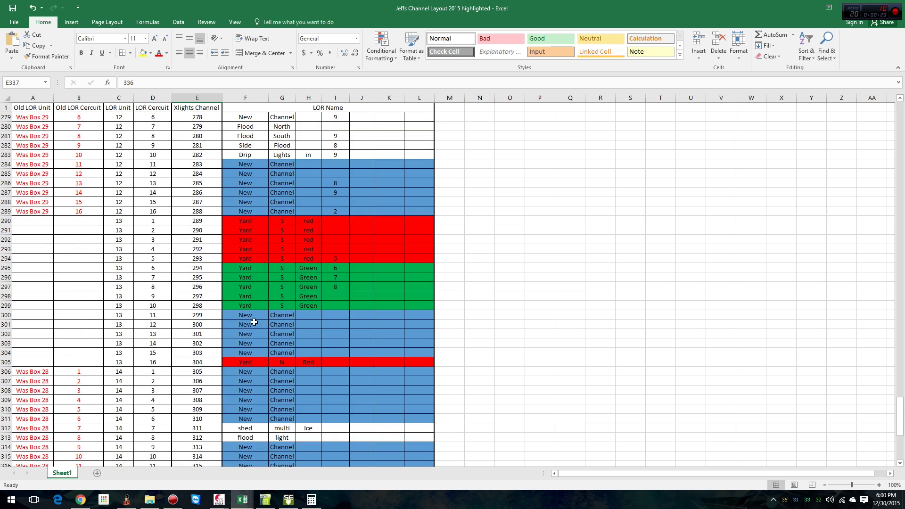
{"action": "scroll", "coordinate": [254, 322], "scroll_direction": "up", "scroll_amount": 20}
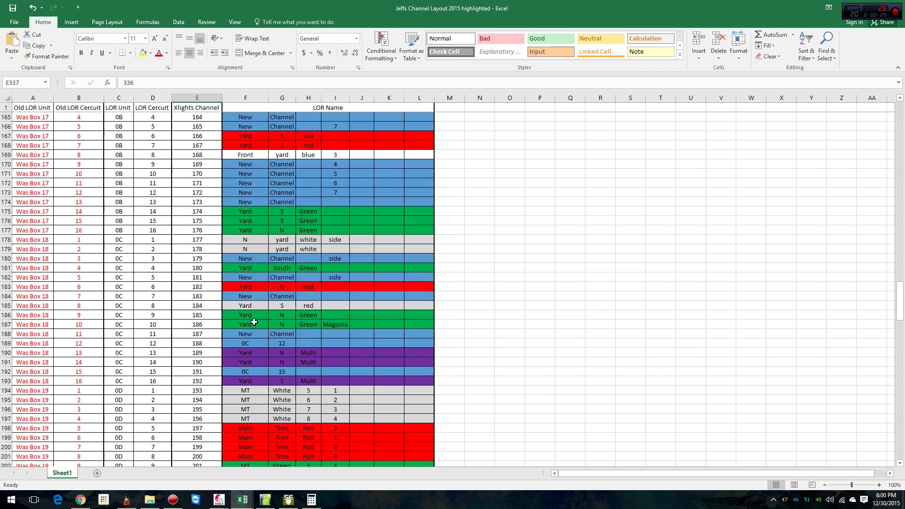
{"action": "scroll", "coordinate": [254, 322], "scroll_direction": "up", "scroll_amount": 15}
{"action": "scroll", "coordinate": [240, 323], "scroll_direction": "down", "scroll_amount": 18}
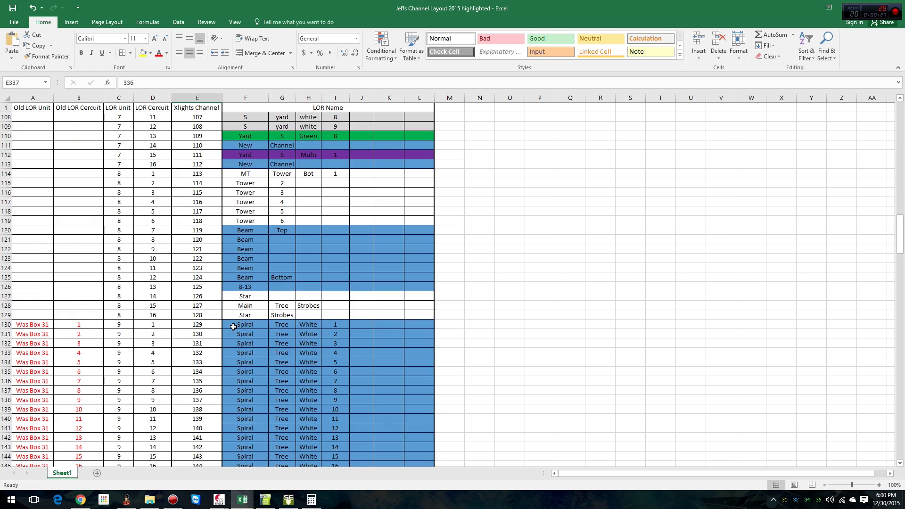
{"action": "scroll", "coordinate": [210, 355], "scroll_direction": "down", "scroll_amount": 20}
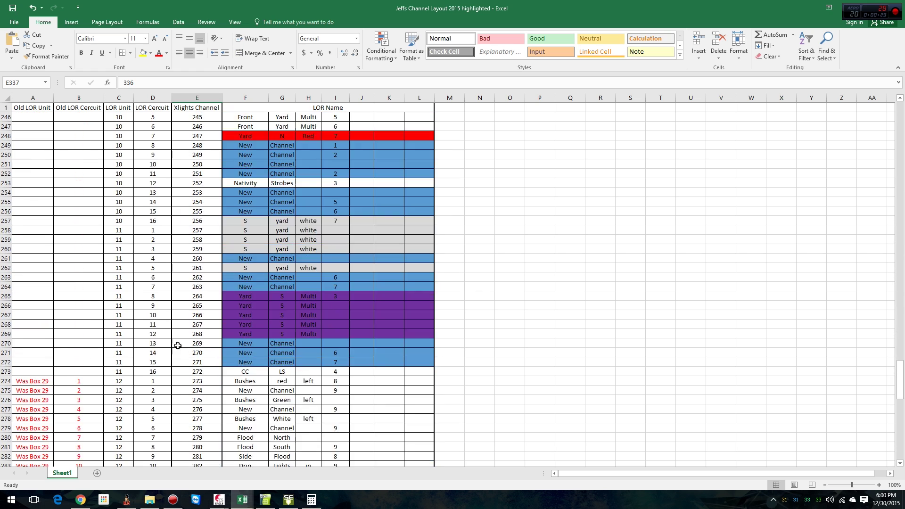
{"action": "scroll", "coordinate": [161, 345], "scroll_direction": "down", "scroll_amount": 13}
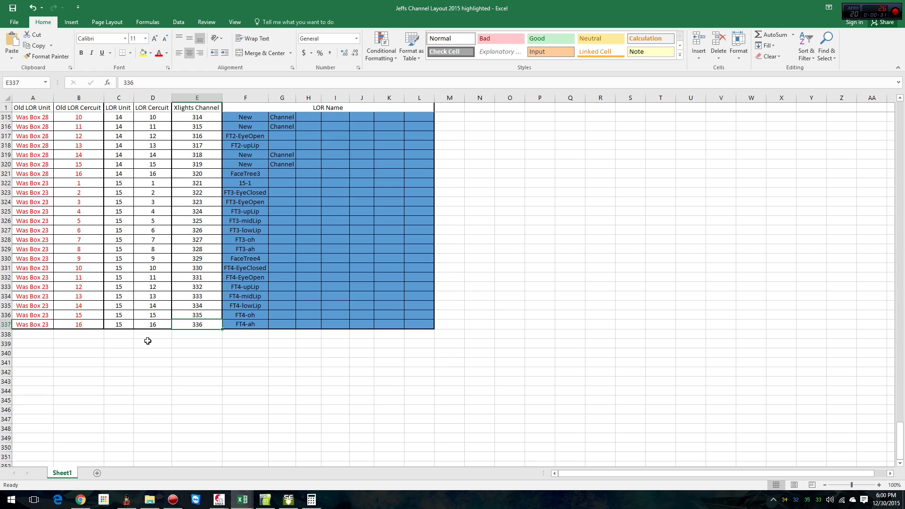
{"action": "scroll", "coordinate": [147, 340], "scroll_direction": "up", "scroll_amount": 20}
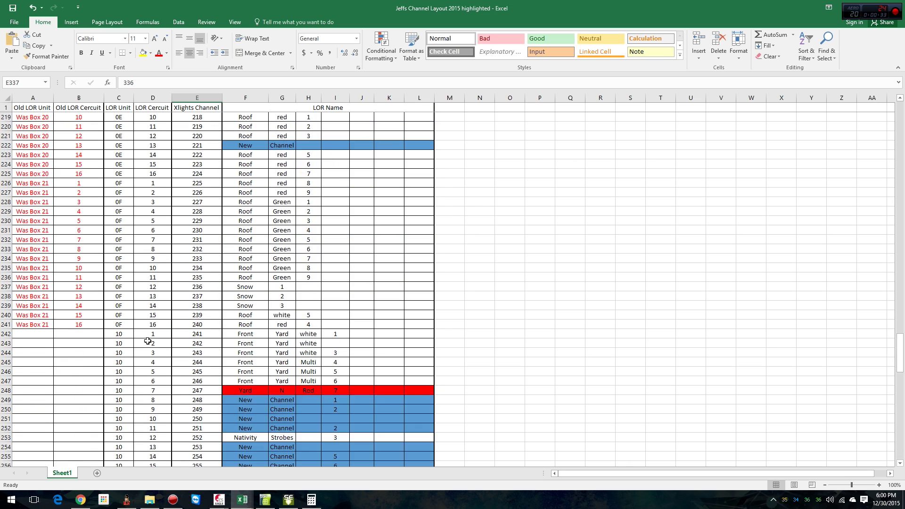
{"action": "scroll", "coordinate": [148, 340], "scroll_direction": "up", "scroll_amount": 10}
{"action": "scroll", "coordinate": [141, 202], "scroll_direction": "up", "scroll_amount": 15}
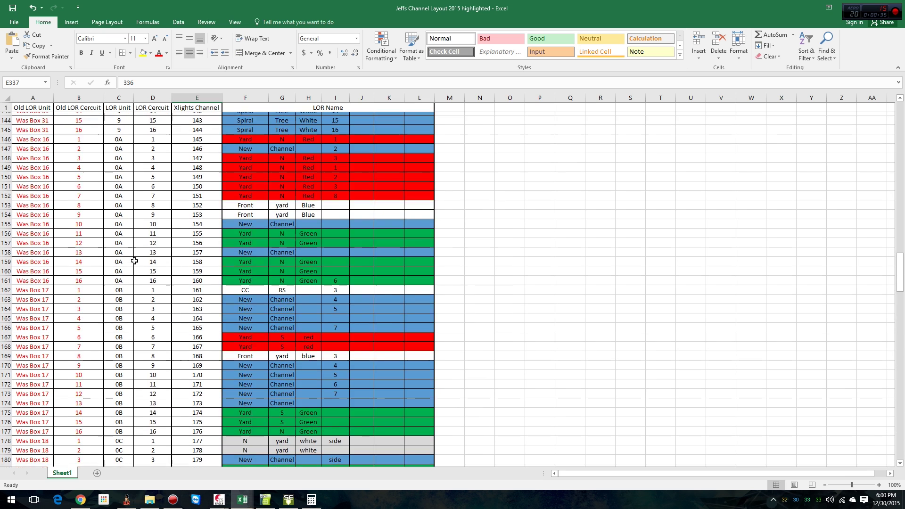
{"action": "scroll", "coordinate": [135, 260], "scroll_direction": "up", "scroll_amount": 6}
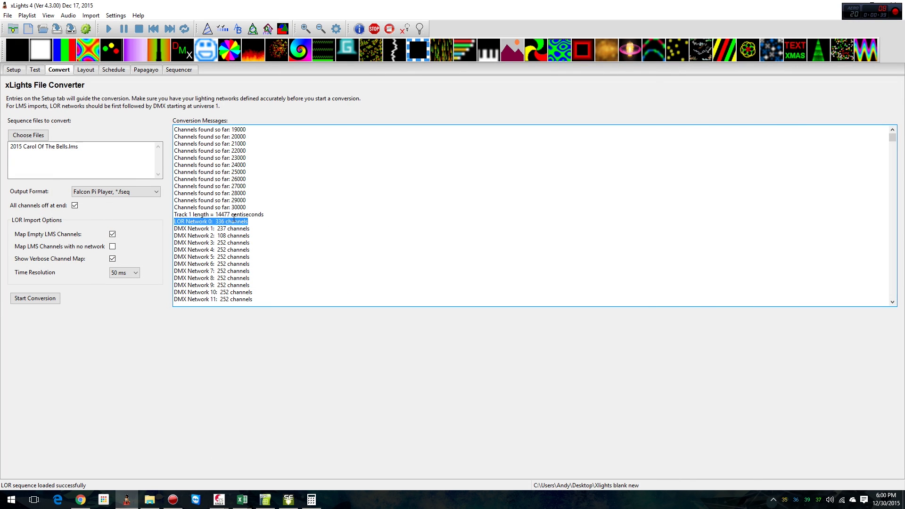
- Select and copy the conversion message lines from LOR Network 0 through DMX Network 110
{"action": "scroll", "coordinate": [235, 218], "scroll_direction": "down", "scroll_amount": 2}
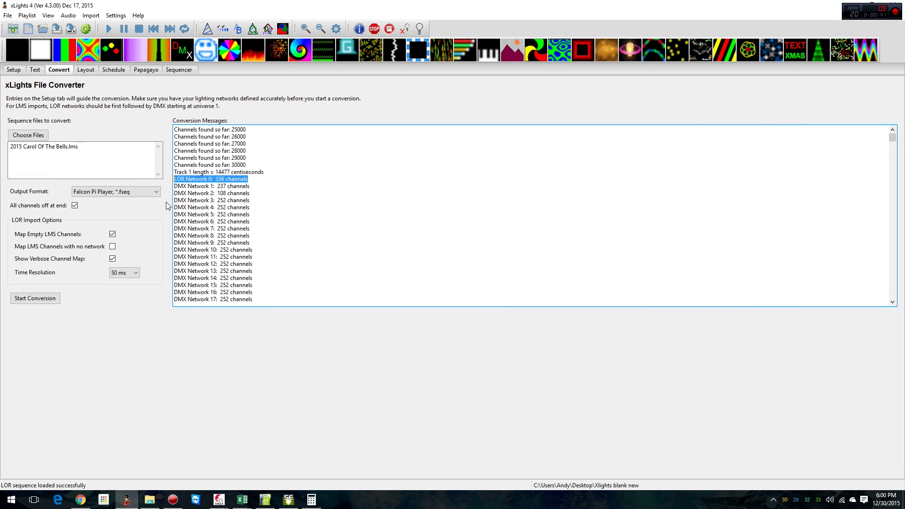
{"action": "left_click_drag", "start_coordinate": [174, 187], "coordinate": [247, 179]}
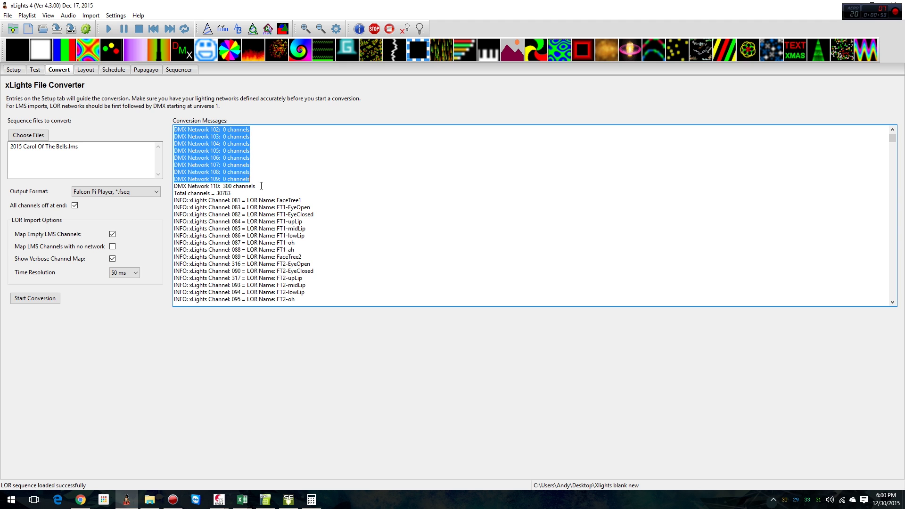
{"action": "left_click_drag", "start_coordinate": [261, 186], "coordinate": [169, 209]}
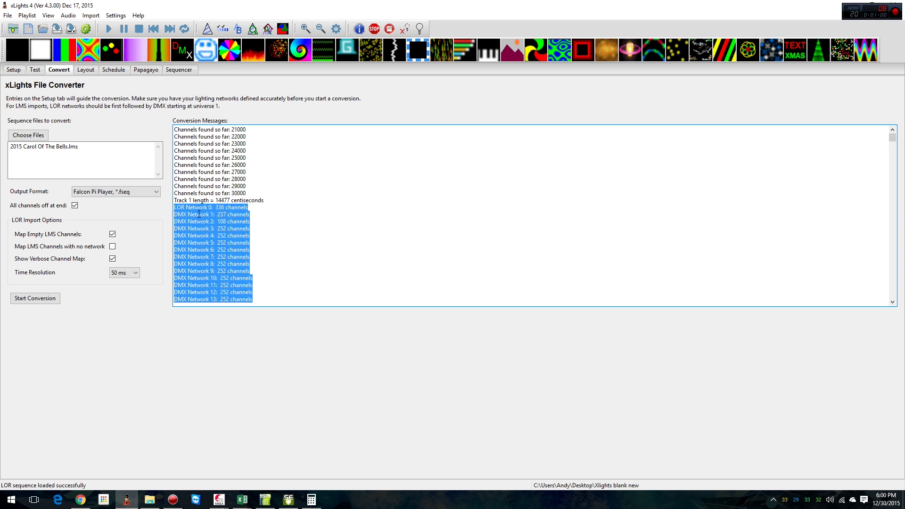
- Switch to OpenOffice Calc and create a new blank spreadsheet
{"action": "left_click", "coordinate": [265, 499]}
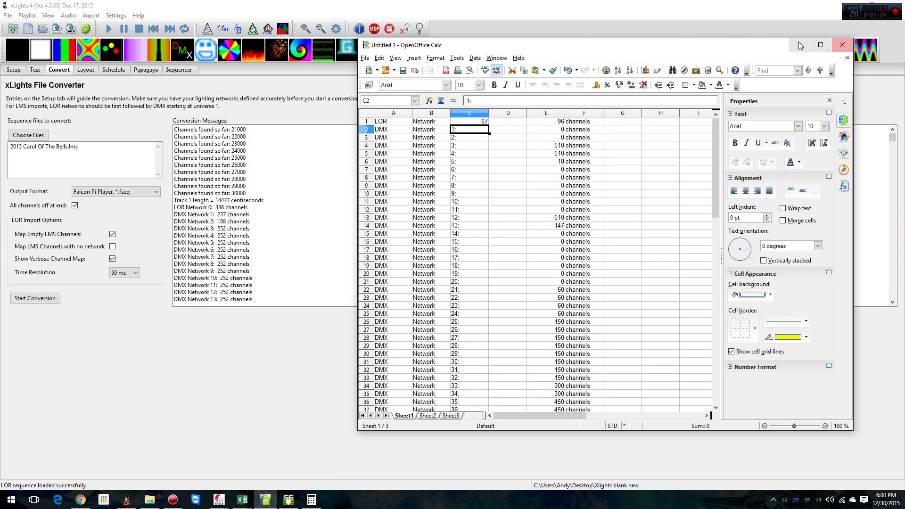
{"action": "left_click", "coordinate": [366, 58]}
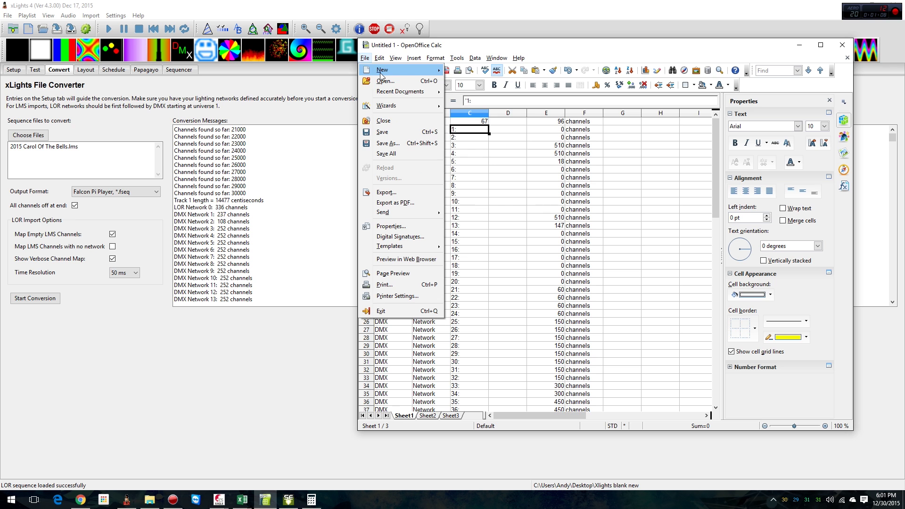
{"action": "mouse_move", "coordinate": [391, 69]}
{"action": "left_click", "coordinate": [476, 80]}
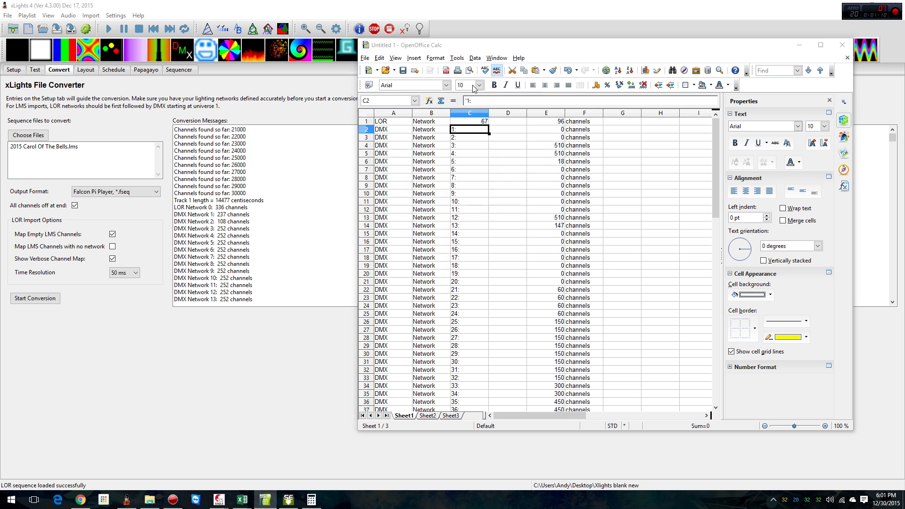
- Paste the network lines into the new sheet from A1 with Space added as a separator, and place the window beside the xLights converter
{"action": "key", "text": "ctrl+v"}
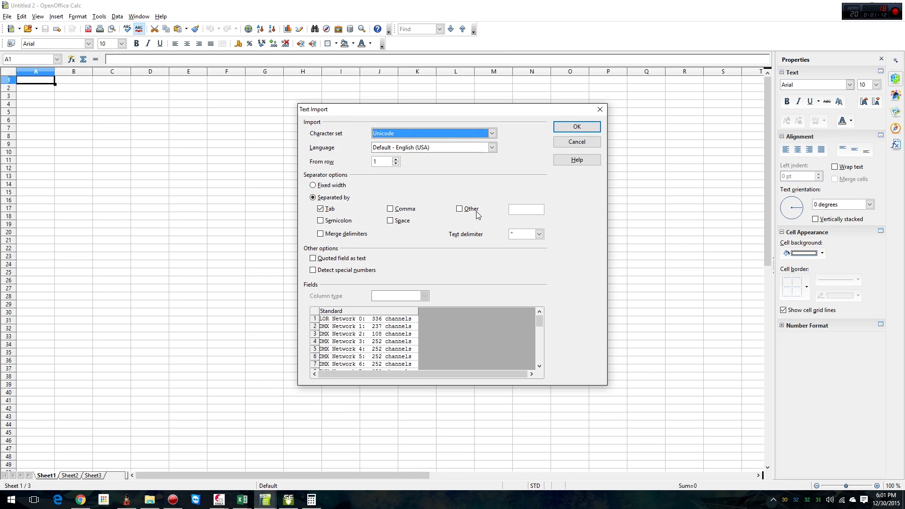
{"action": "left_click", "coordinate": [390, 221]}
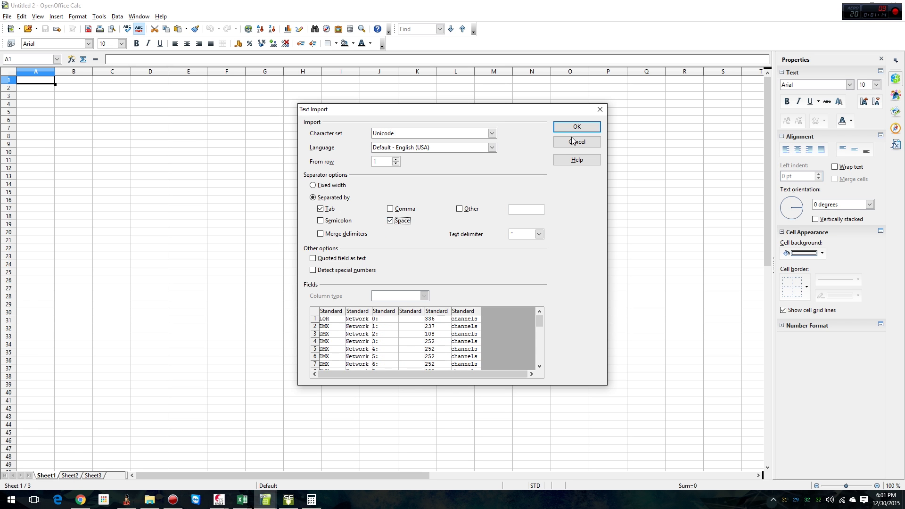
{"action": "left_click", "coordinate": [576, 127]}
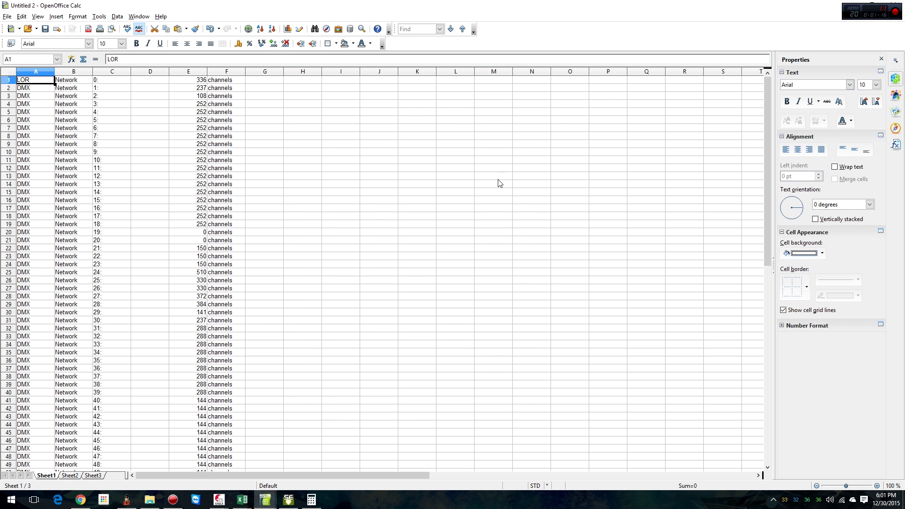
{"action": "left_click_drag", "start_coordinate": [508, 5], "coordinate": [655, 17]}
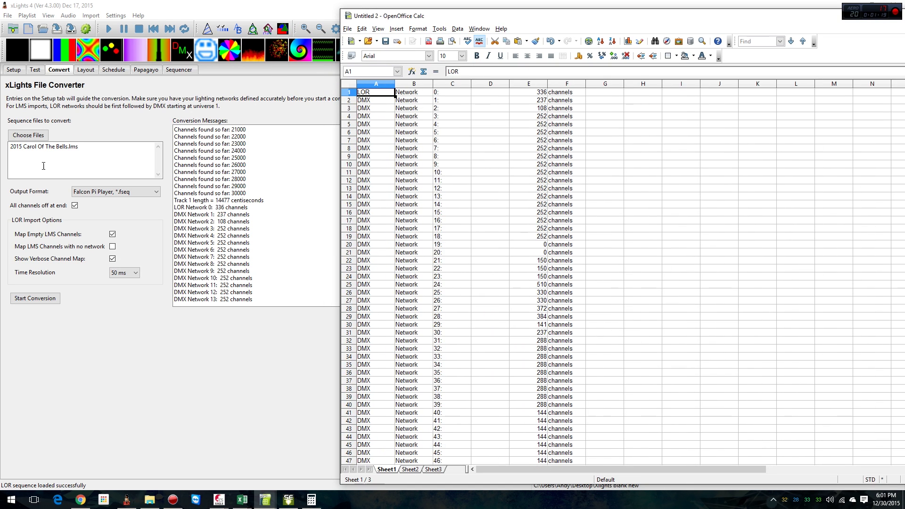
{"action": "left_click", "coordinate": [27, 135]}
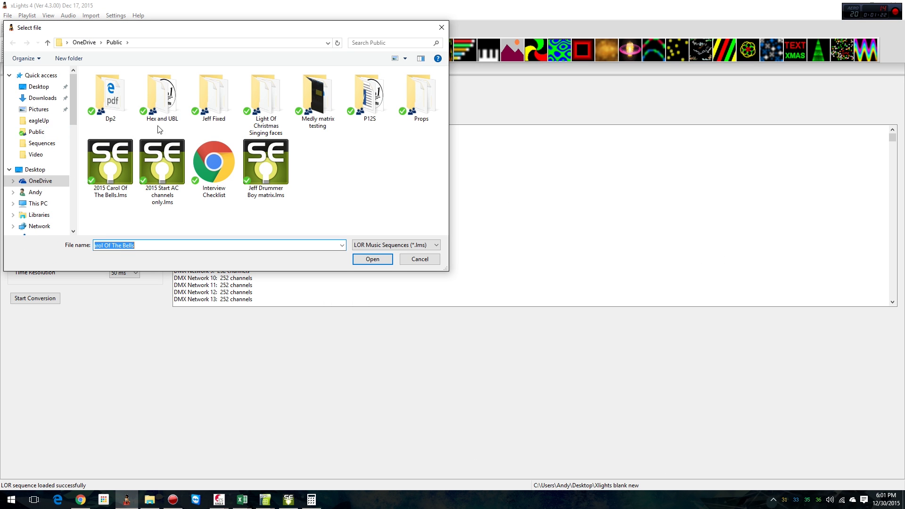
{"action": "left_click", "coordinate": [215, 102]}
{"action": "left_click", "coordinate": [369, 260]}
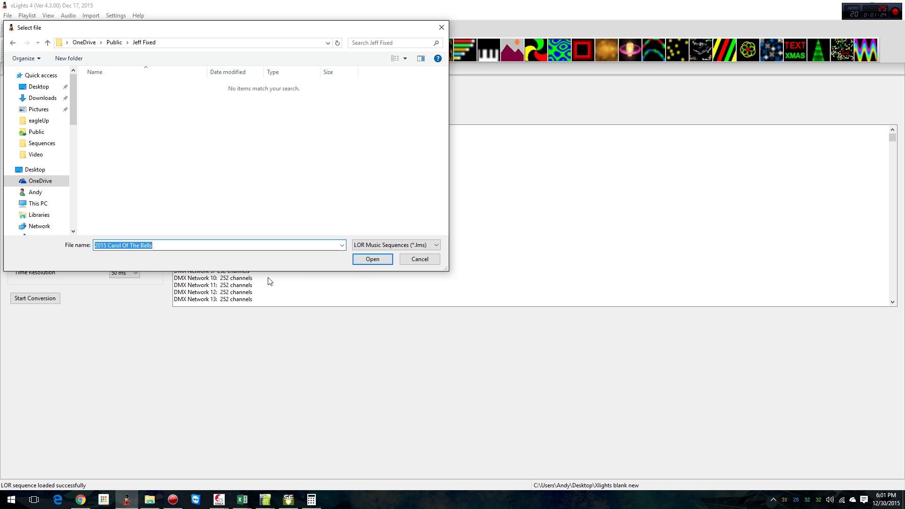
{"action": "left_click", "coordinate": [414, 260]}
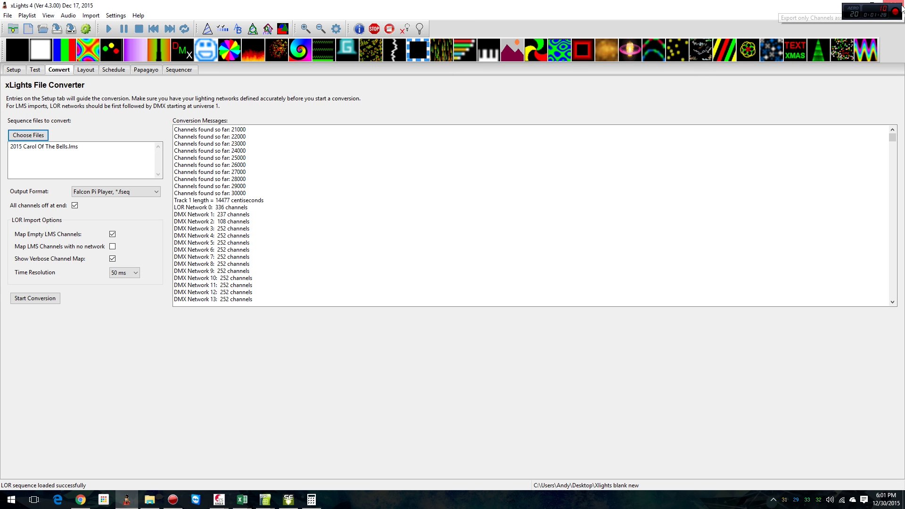
- Restart xLights and set the show directory to the folder ending in "Fixed" under OneDrive\Public
{"action": "left_click", "coordinate": [876, 4]}
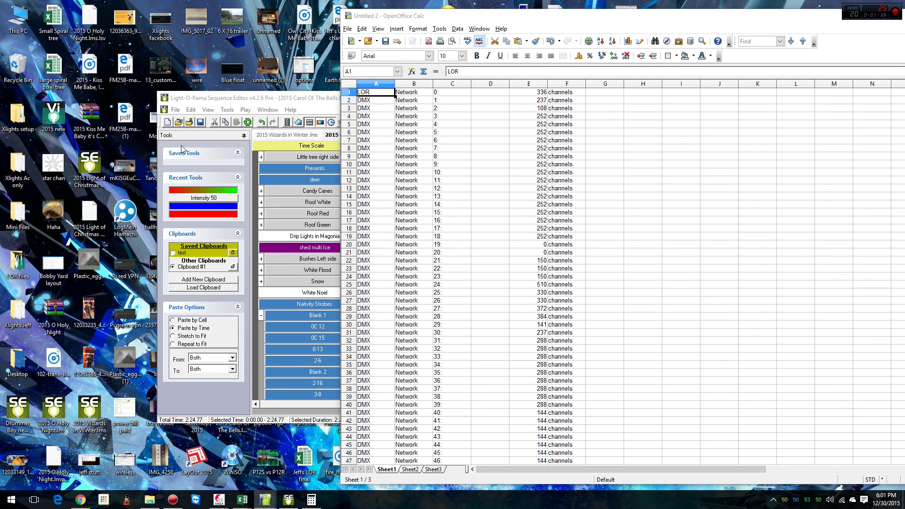
{"action": "key", "text": "alt+Tab"}
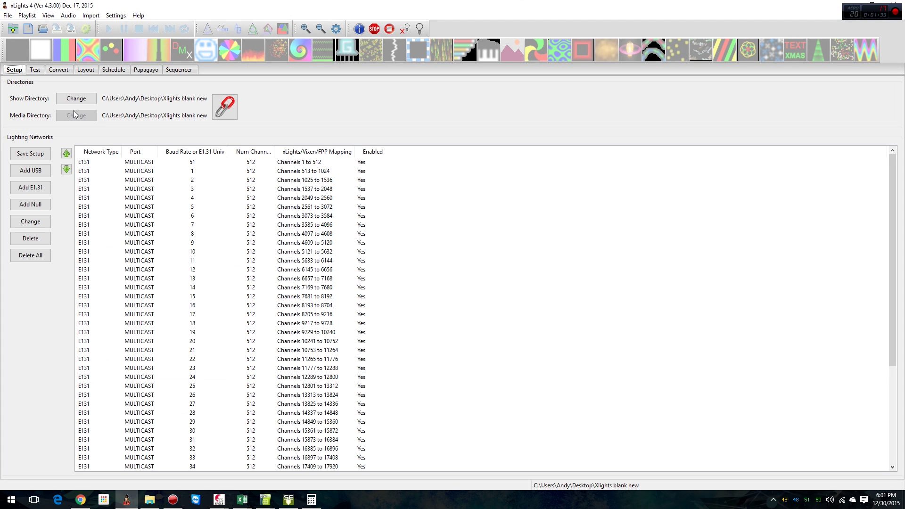
{"action": "left_click", "coordinate": [84, 100]}
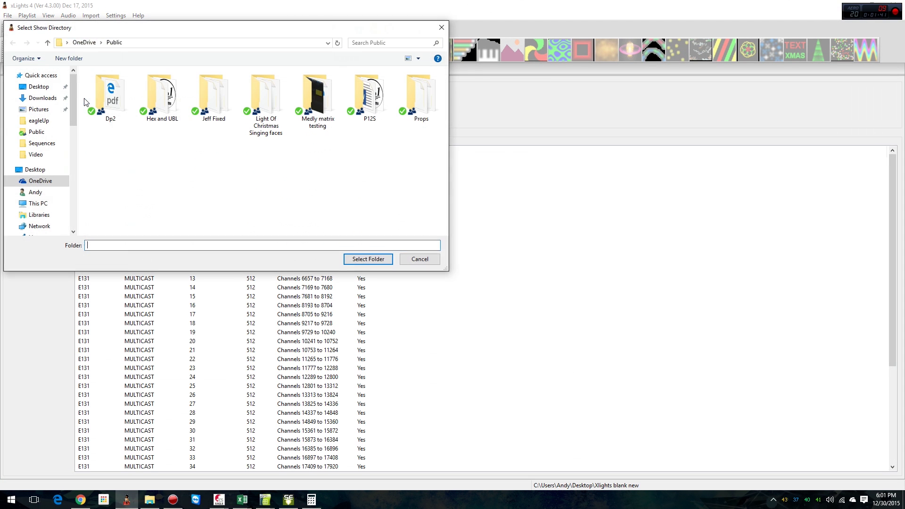
{"action": "left_click", "coordinate": [222, 105]}
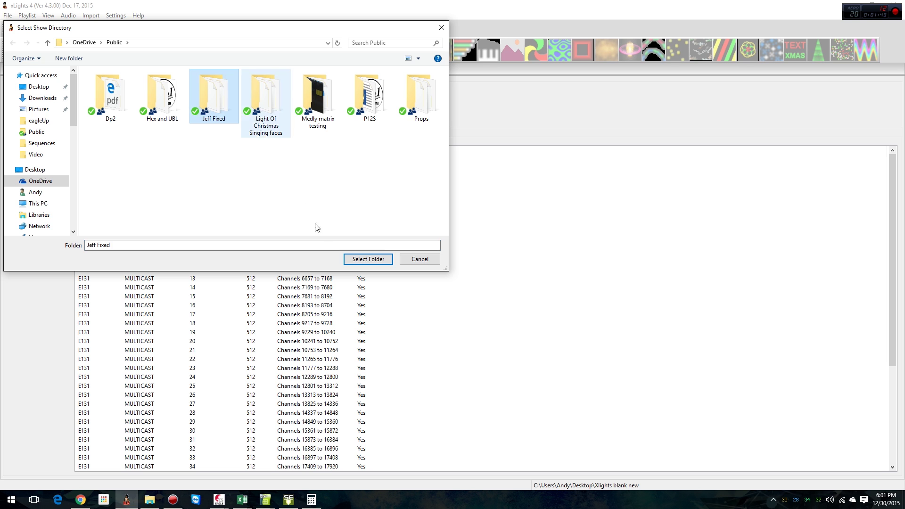
{"action": "left_click", "coordinate": [378, 260]}
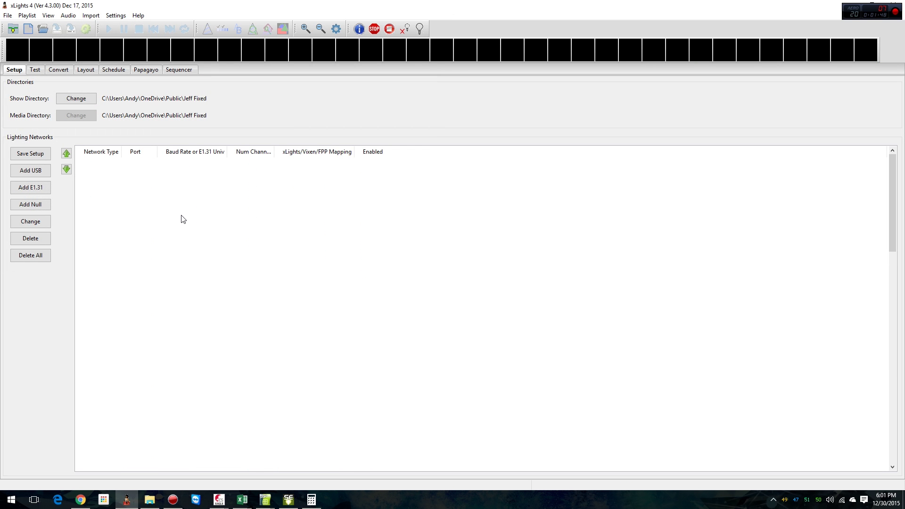
- Compare the channel counts per network in the Calc sheet with the xLights lighting networks list, and return to the xLights setup
{"action": "key", "text": "alt+Tab"}
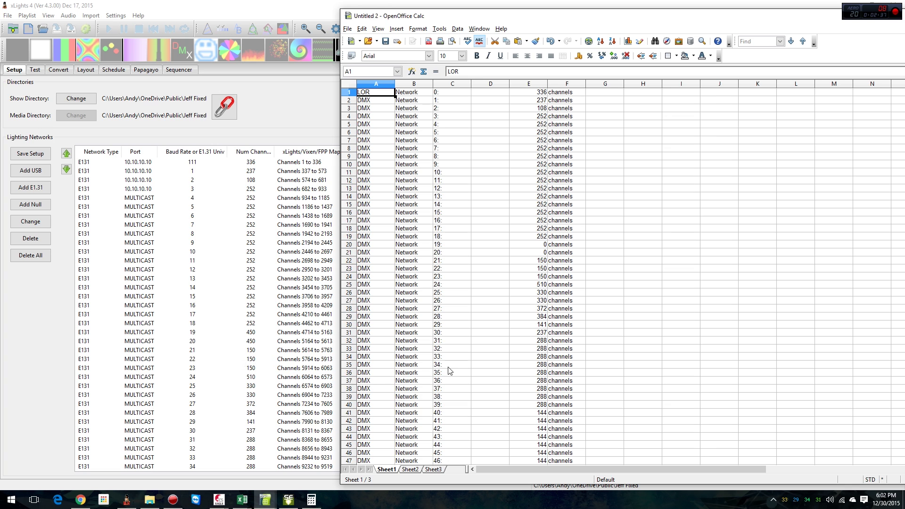
{"action": "scroll", "coordinate": [535, 347], "scroll_direction": "down", "scroll_amount": 9}
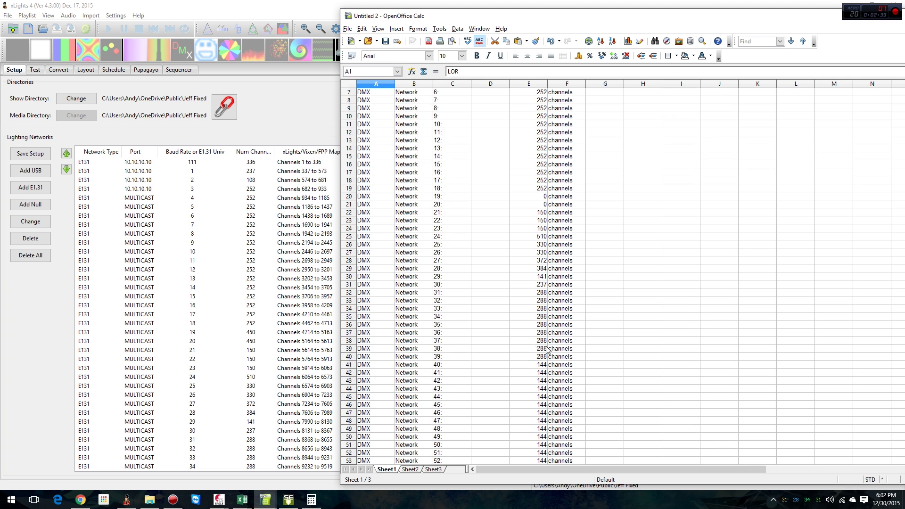
{"action": "scroll", "coordinate": [584, 342], "scroll_direction": "up", "scroll_amount": 9}
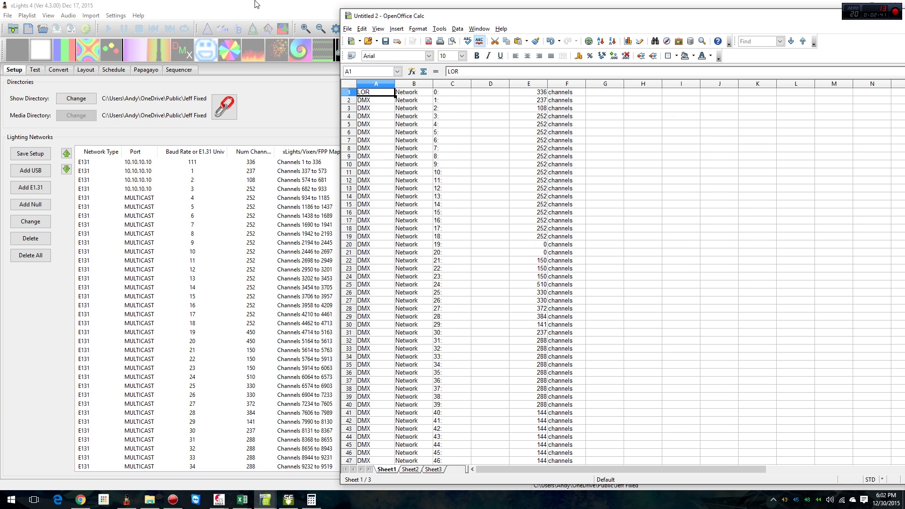
{"action": "key", "text": "alt+Tab"}
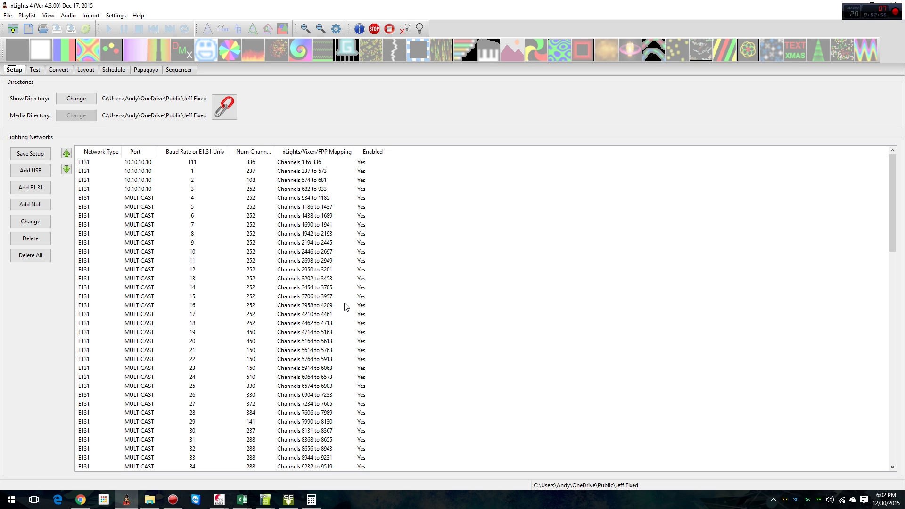
{"action": "key", "text": "alt+Tab"}
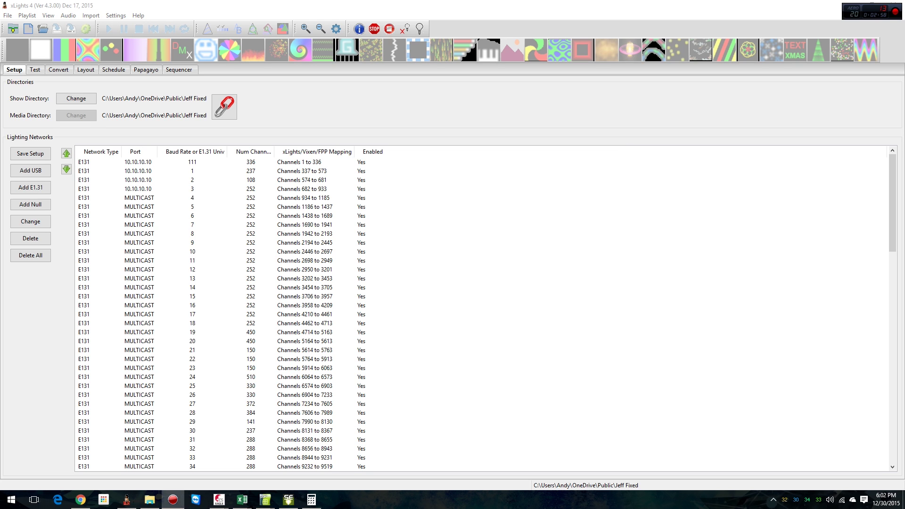